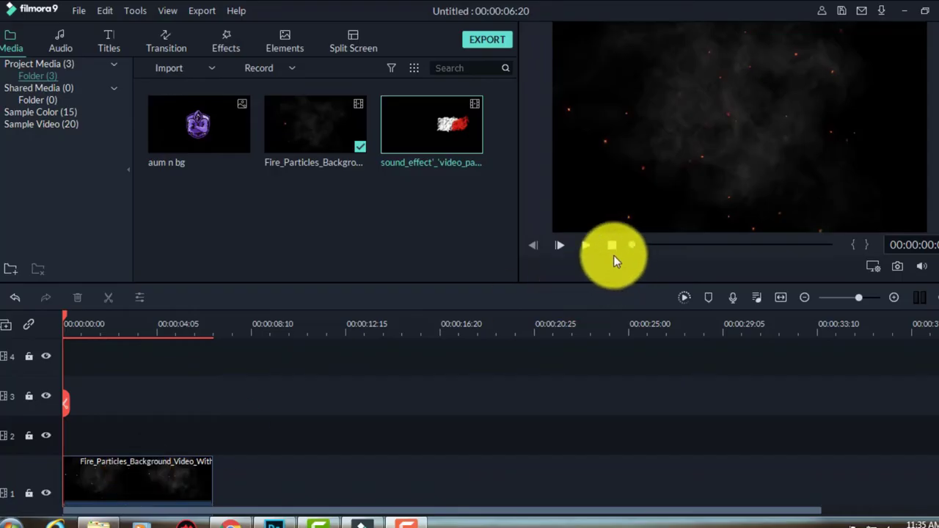
Preview the fire particles background and place the 'aum n bg' logo image on track 2.
left_click(587, 247)
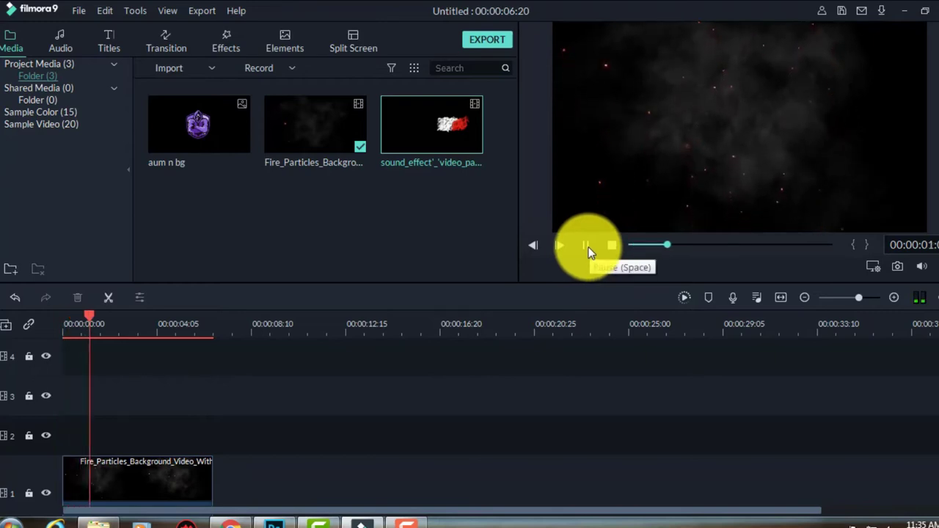
left_click_drag(108, 315, 38, 312)
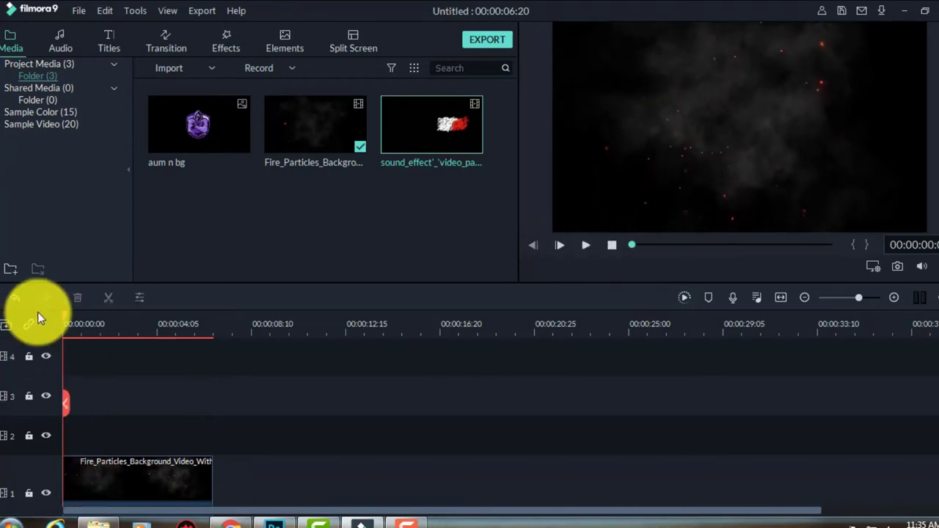
left_click(200, 124)
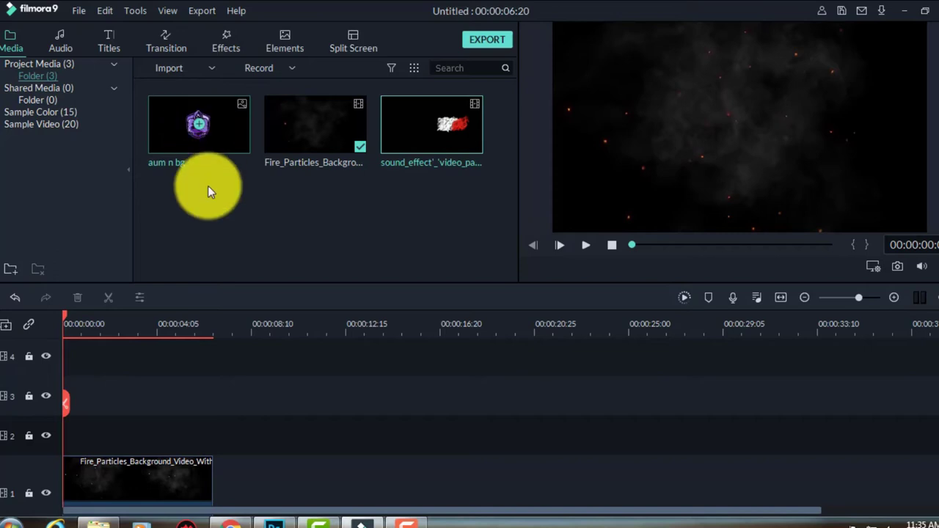
mouse_move(235, 133)
left_mouse_down()
mouse_move(111, 434)
mouse_move(67, 432)
left_mouse_up()
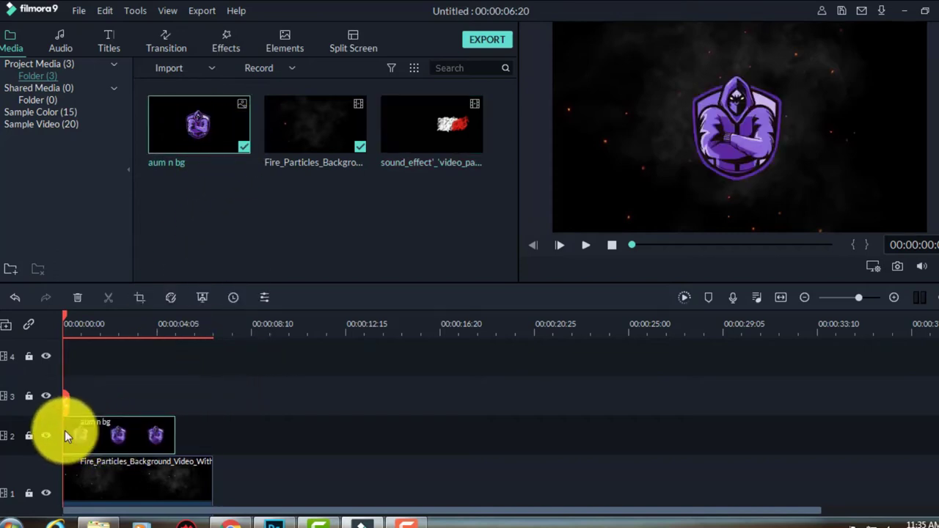
Preview the logo over the fire and apply the Zoom in motion to it.
left_click(587, 247)
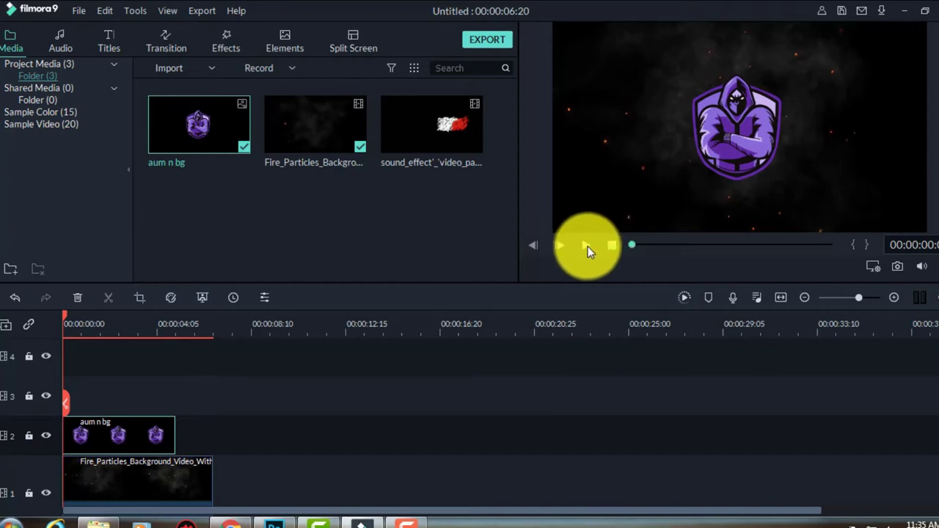
left_click(588, 246)
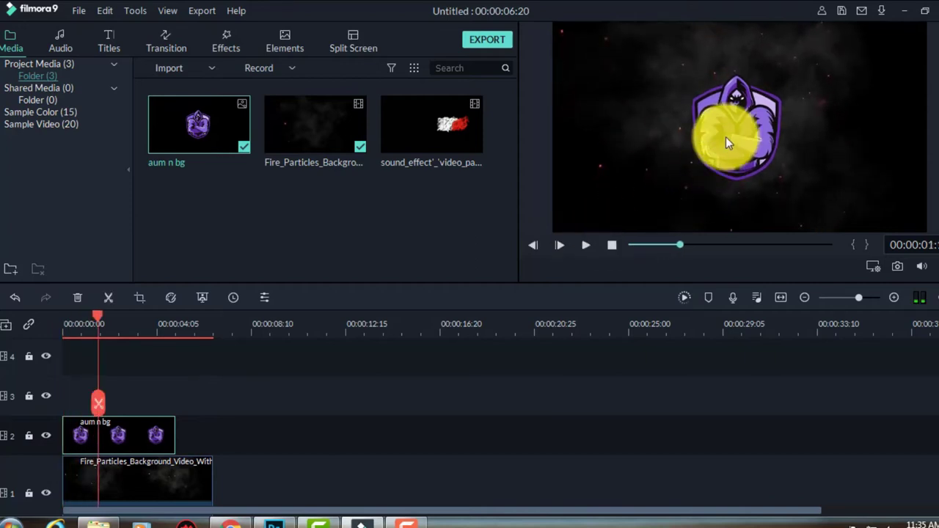
double_click(725, 136)
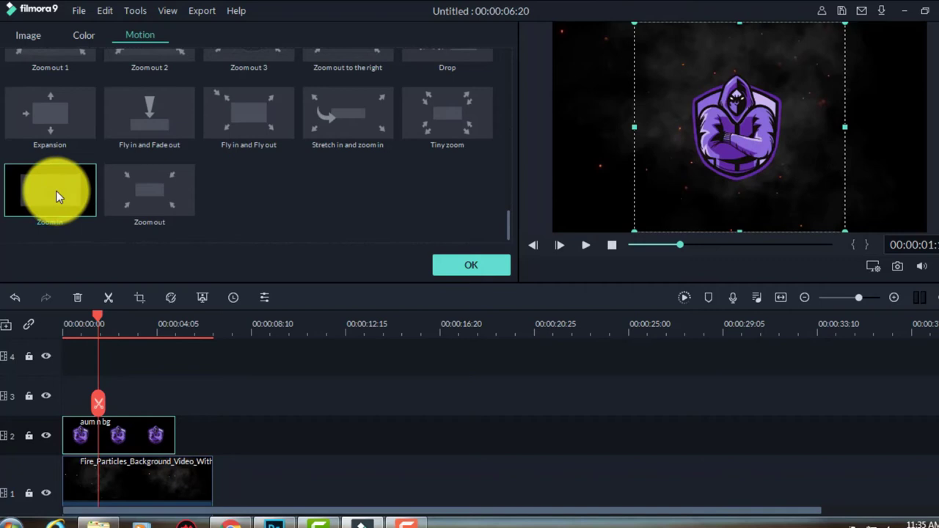
left_click(55, 193)
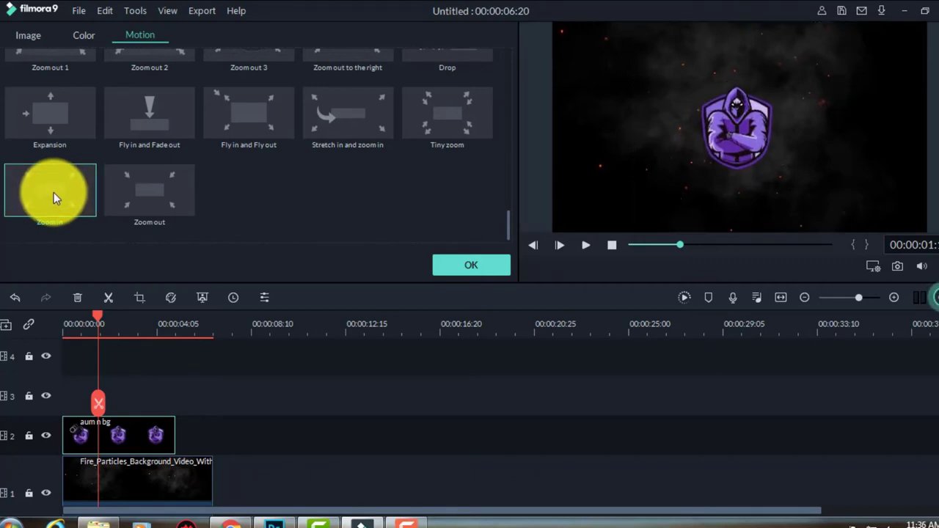
Confirm the motion, then shrink the logo and move it to the top centre of the frame.
left_click(477, 264)
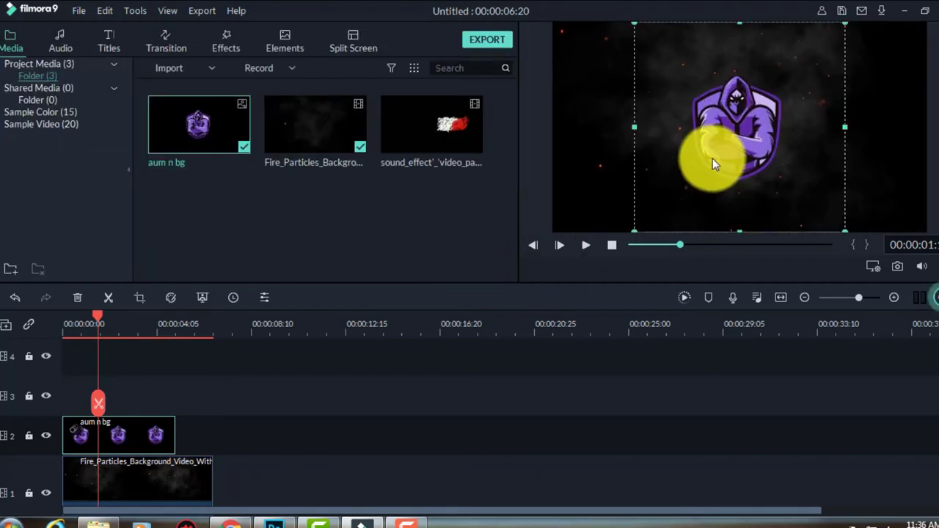
left_click_drag(844, 232, 788, 171)
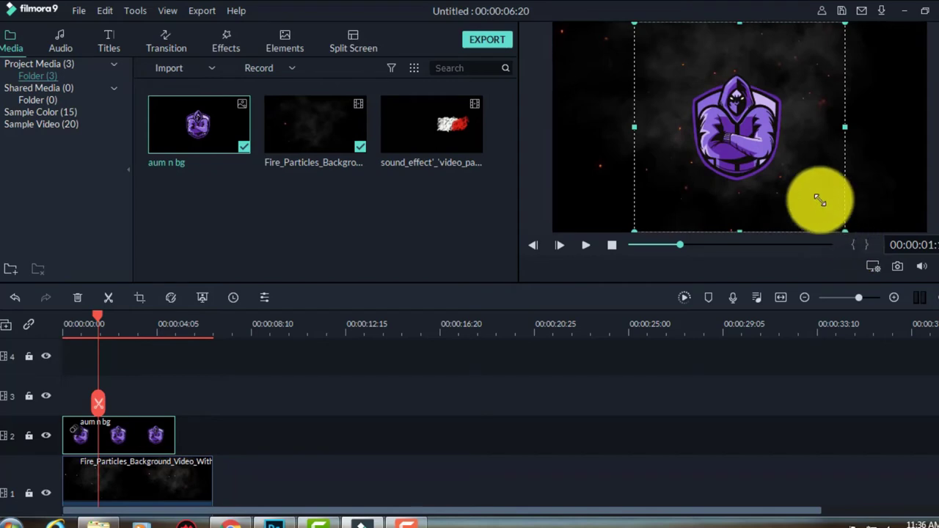
mouse_move(721, 119)
left_mouse_down()
mouse_move(733, 135)
mouse_move(746, 119)
left_mouse_up()
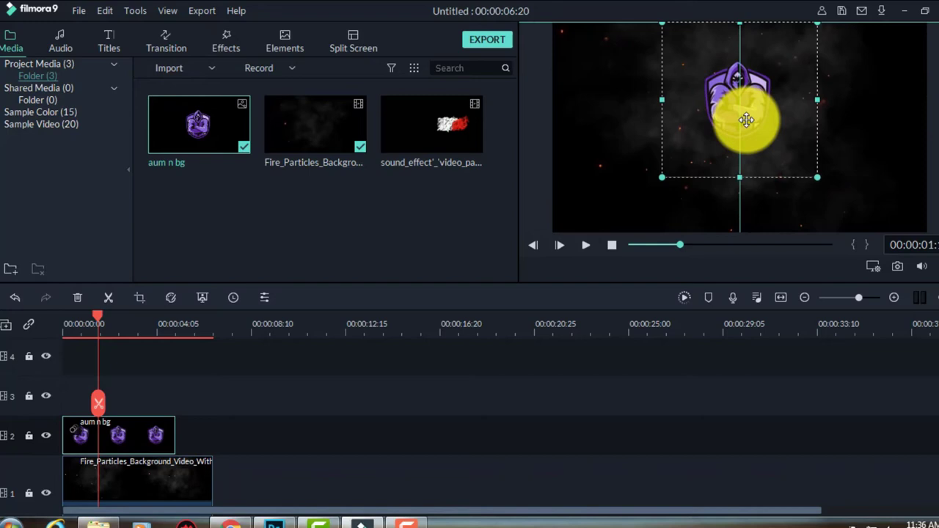
left_click(842, 135)
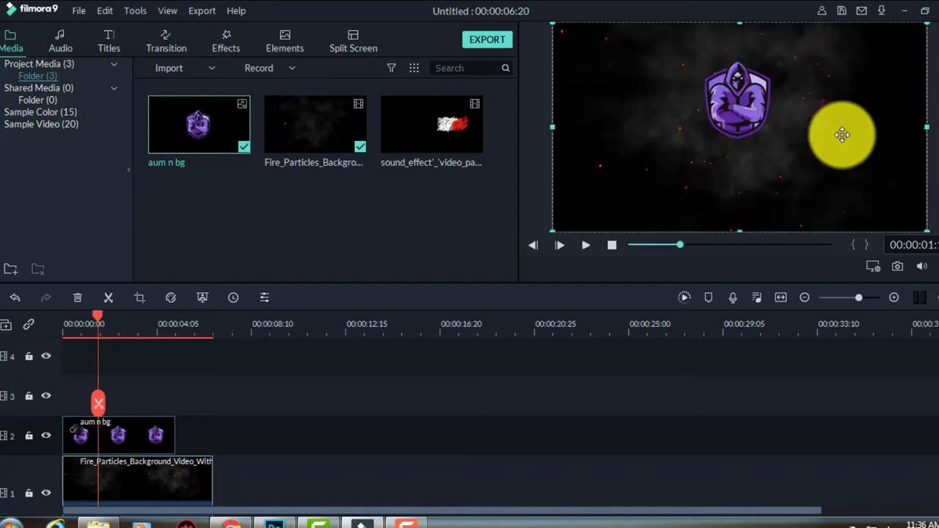
left_click(610, 245)
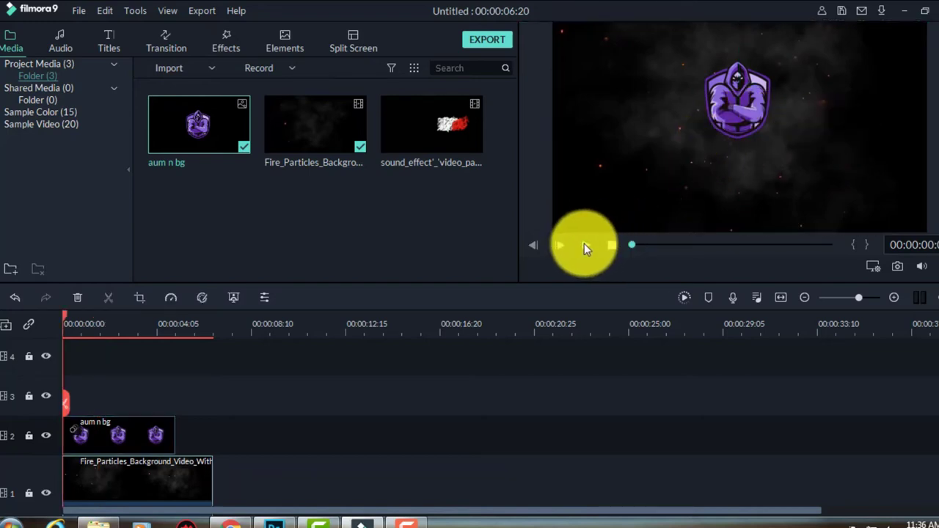
Nudge the 'aum n bg' clip slightly right on track 2 and replay to check timing.
left_click(586, 248)
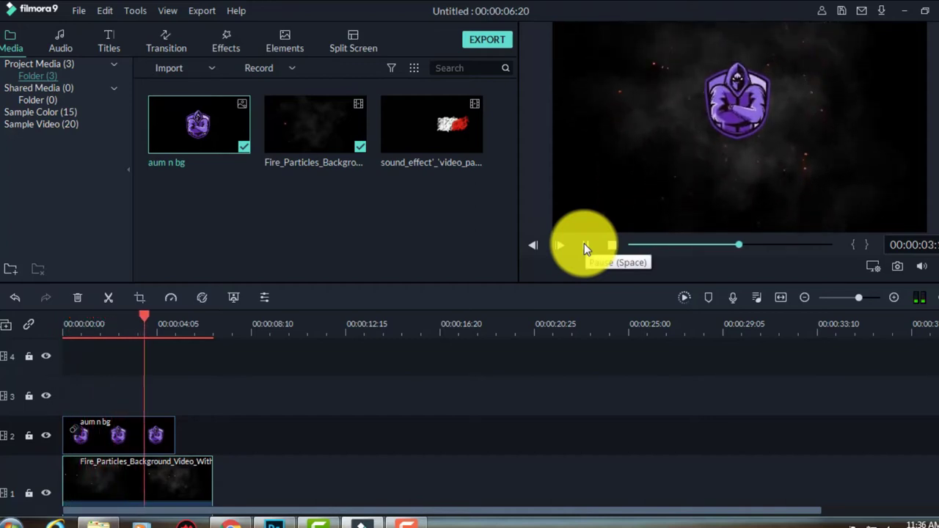
left_click(585, 248)
left_click_drag(94, 425, 110, 426)
left_click(612, 245)
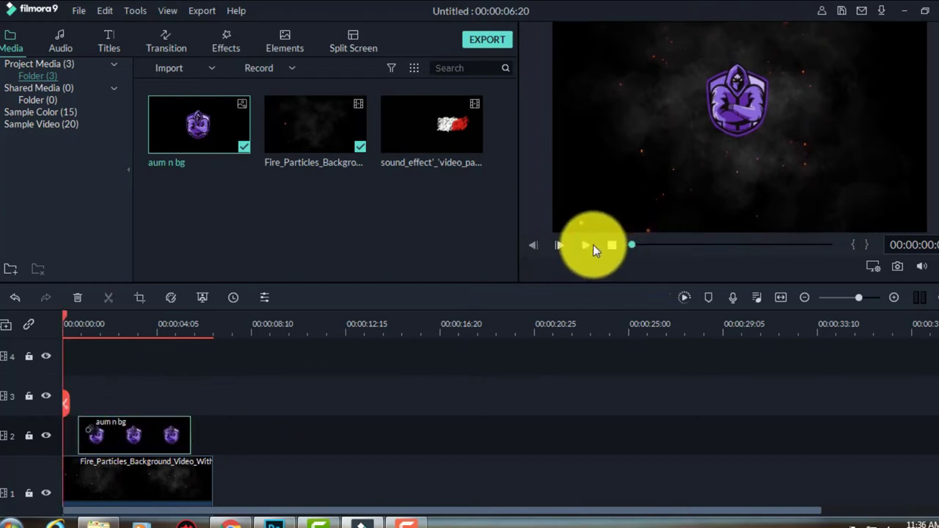
left_click(584, 245)
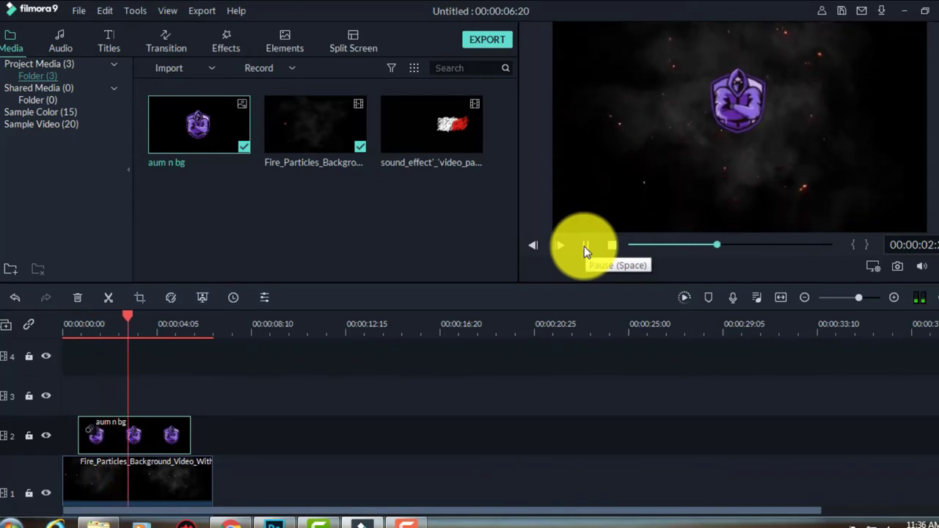
left_click(584, 246)
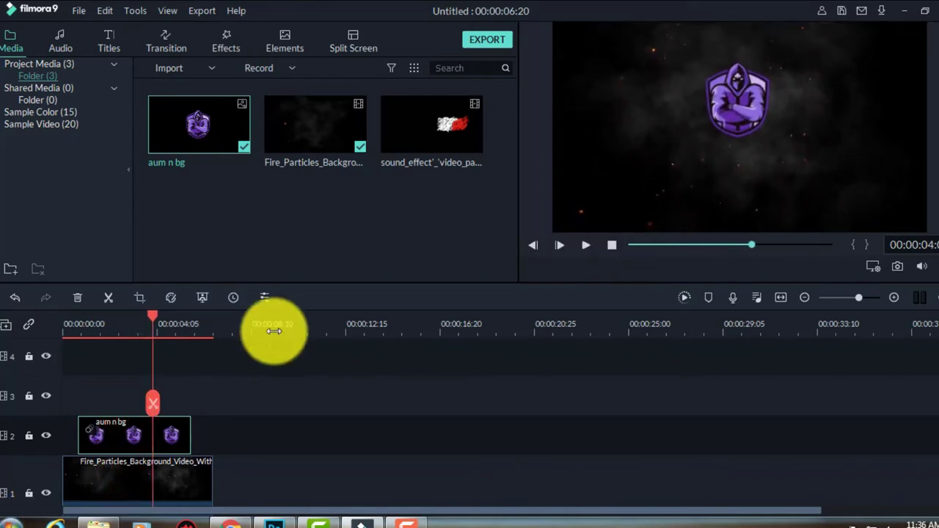
left_click_drag(163, 331, 57, 318)
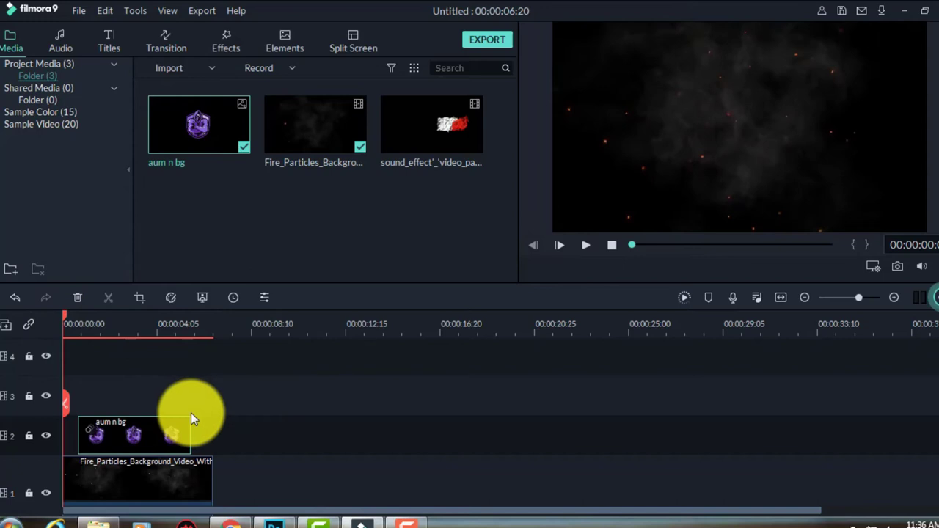
Browse the Titles library, previewing the Credit 5, Default Title and Credit 3 templates.
scroll(191, 412, "up", 1)
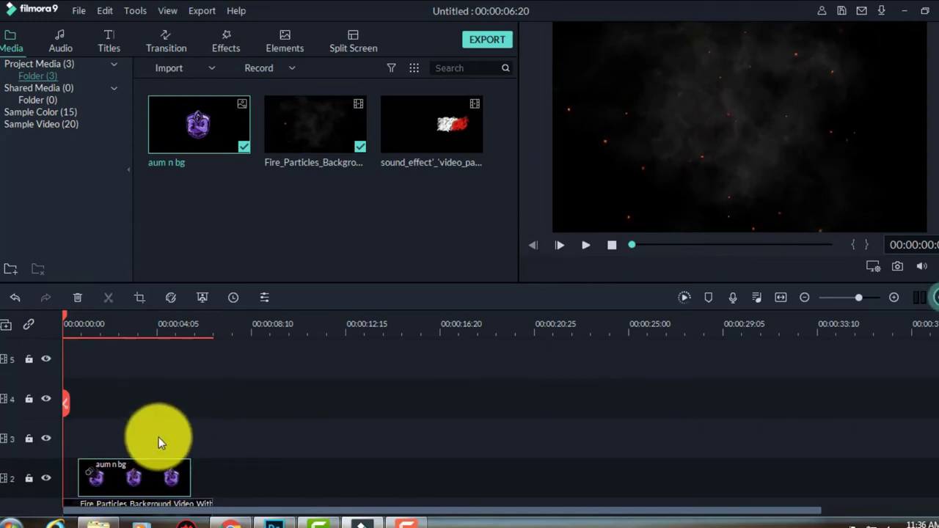
left_click(108, 42)
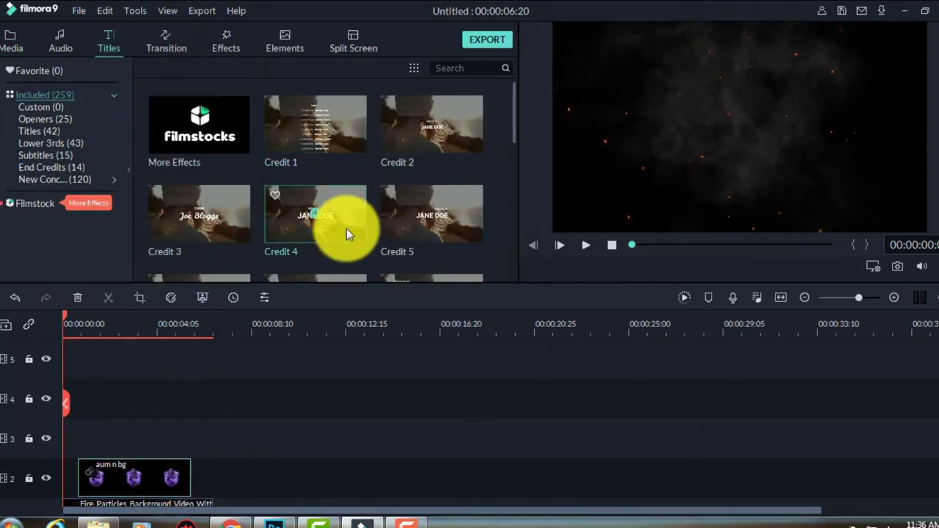
left_click(424, 221)
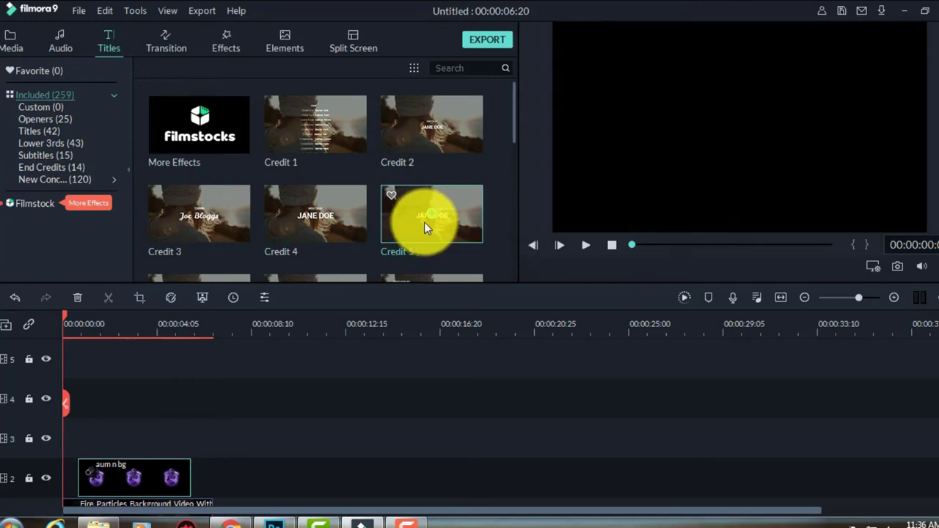
left_click(587, 243)
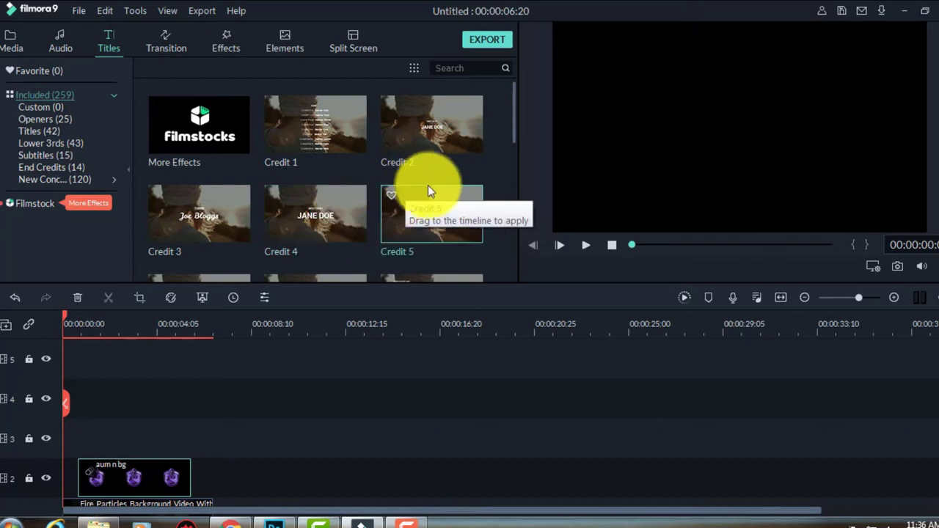
scroll(420, 197, "down", 5)
left_click(303, 143)
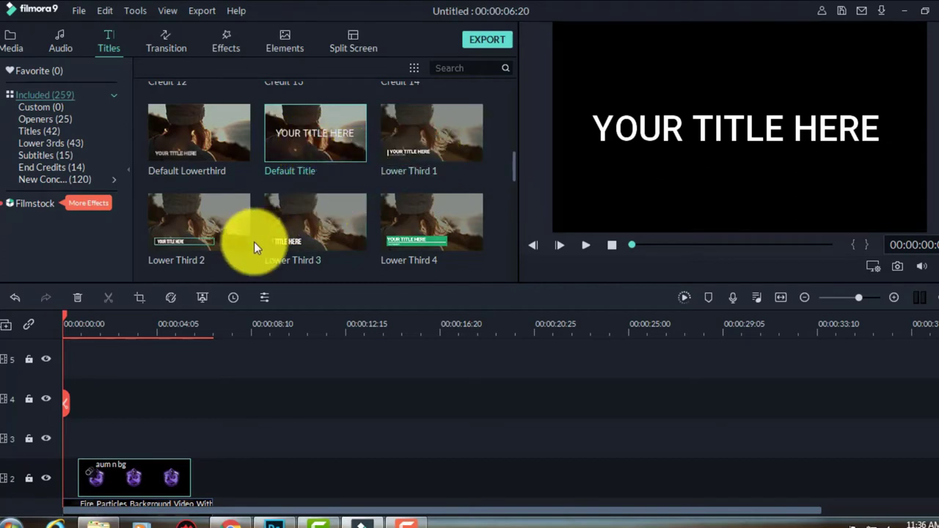
scroll(347, 234, "up", 3)
scroll(347, 232, "up", 3)
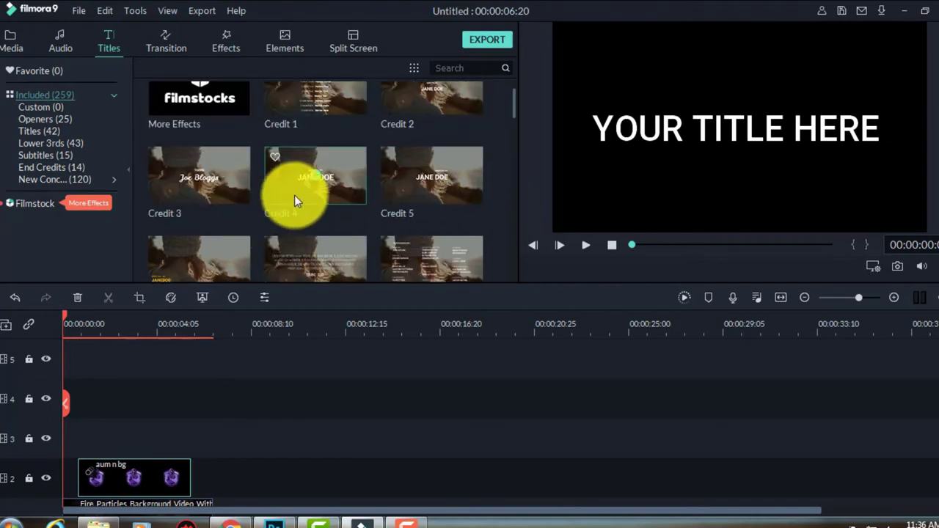
left_click(203, 188)
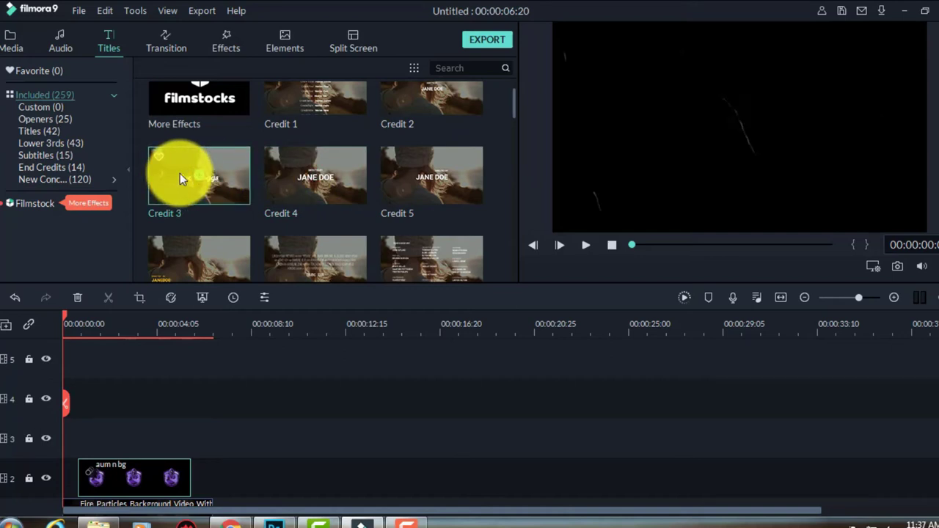
left_click(202, 182)
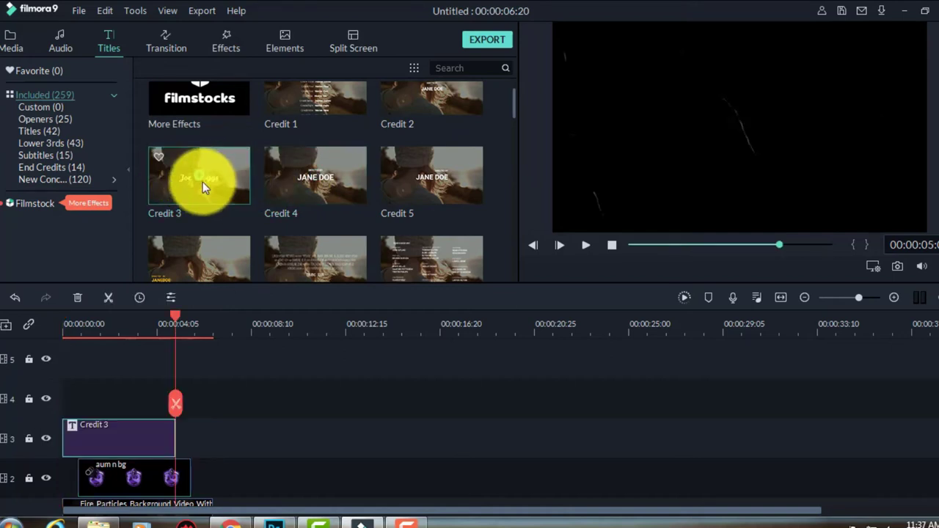
left_click(611, 248)
left_click(584, 246)
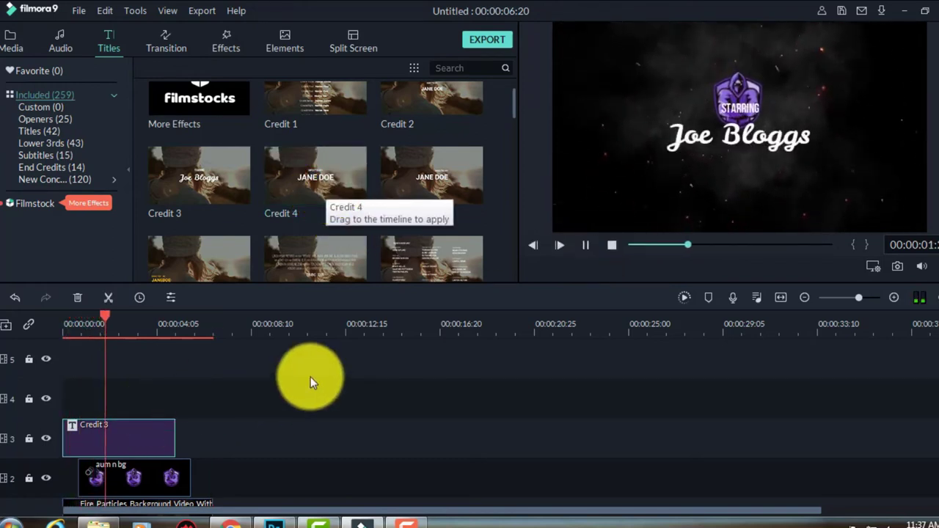
left_click(612, 245)
Delete the Credit 3 clip from the timeline and preview the Credit 4 title.
left_click(129, 436)
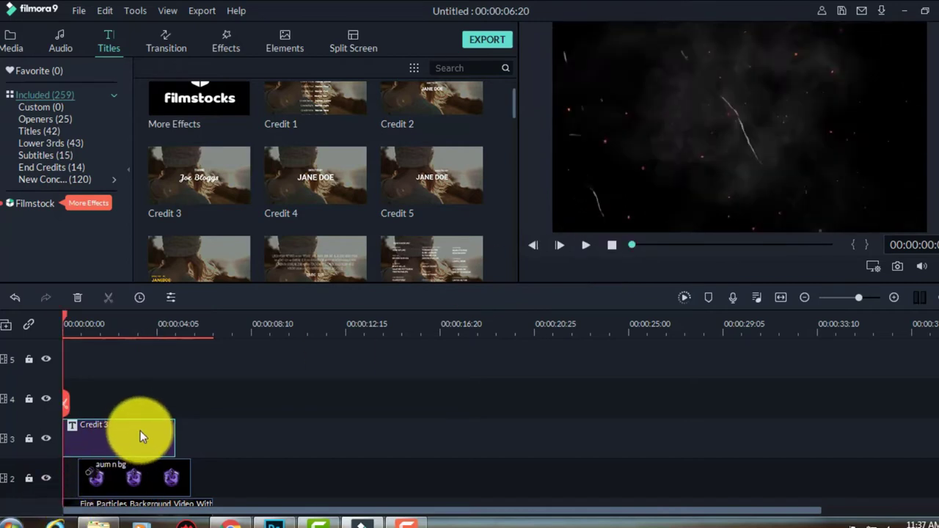
key("Delete")
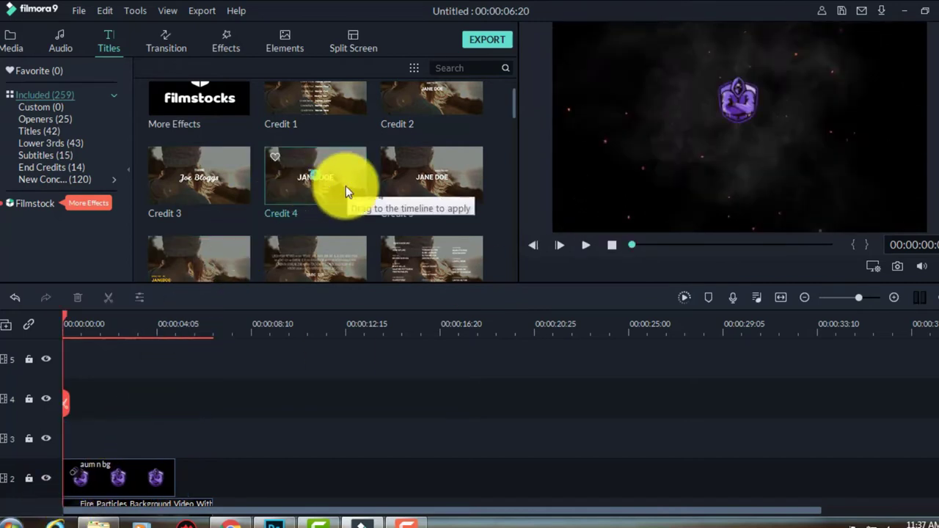
left_click(328, 176)
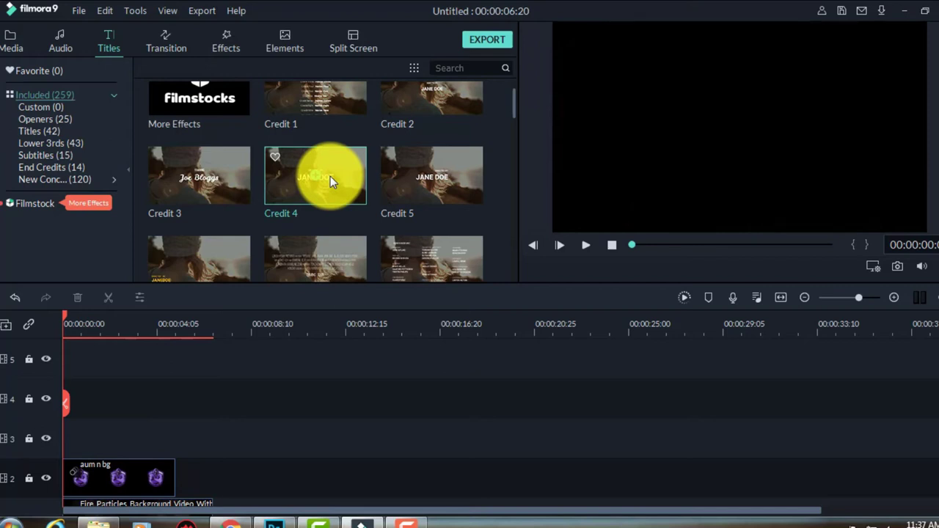
left_click(584, 245)
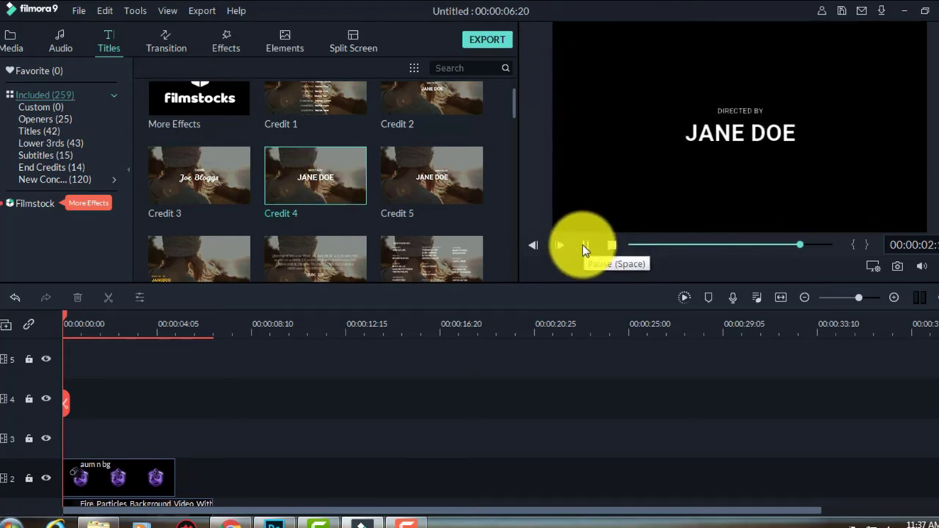
Go back to Credit 3 in the Titles library and add it to track 3.
scroll(290, 192, "up", 2)
scroll(291, 192, "down", 3)
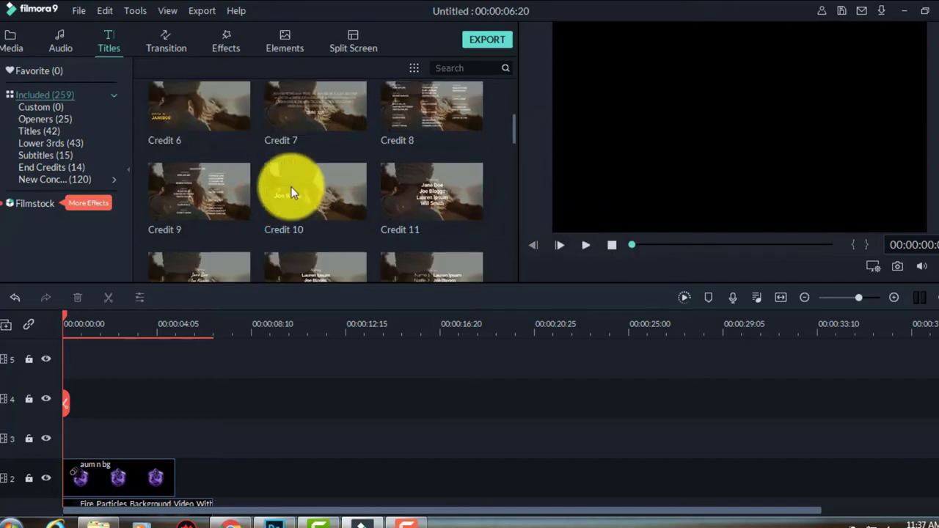
scroll(291, 193, "down", 3)
scroll(290, 192, "down", 3)
scroll(290, 192, "up", 3)
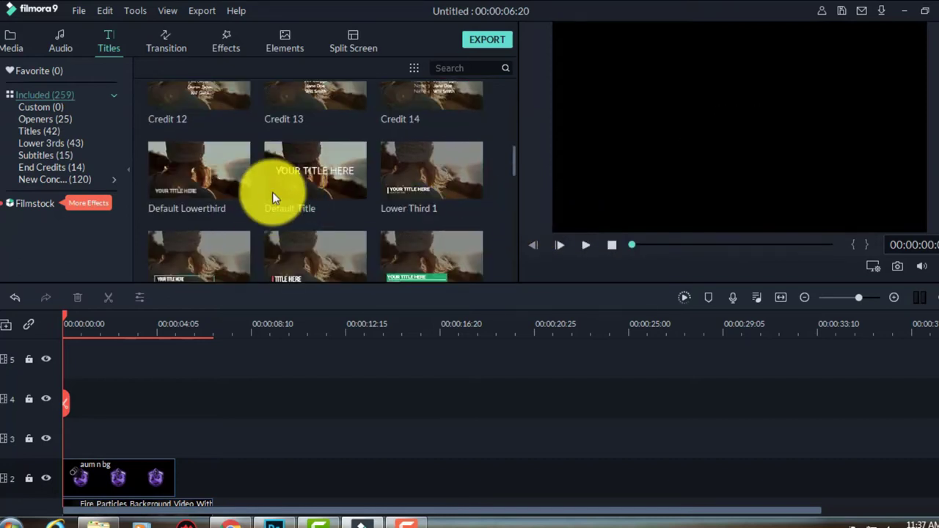
scroll(259, 196, "up", 2)
scroll(258, 197, "up", 3)
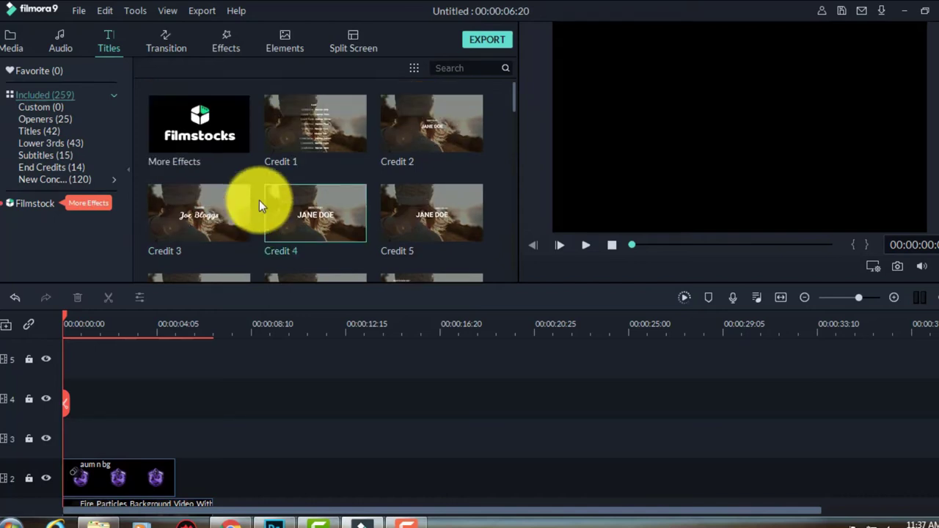
left_click(215, 213)
left_click(199, 210)
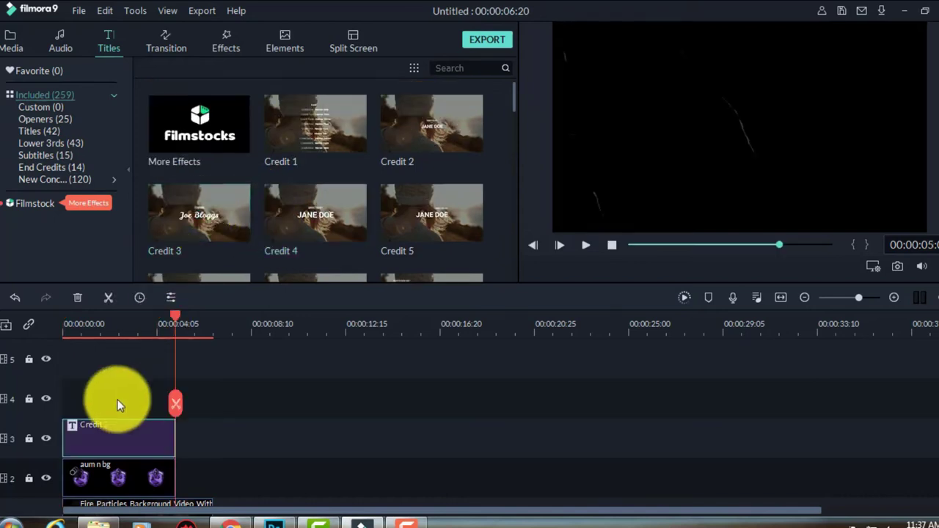
Replace the Credit 3 placeholder text with AUM GAMING and set font size 90.
double_click(110, 436)
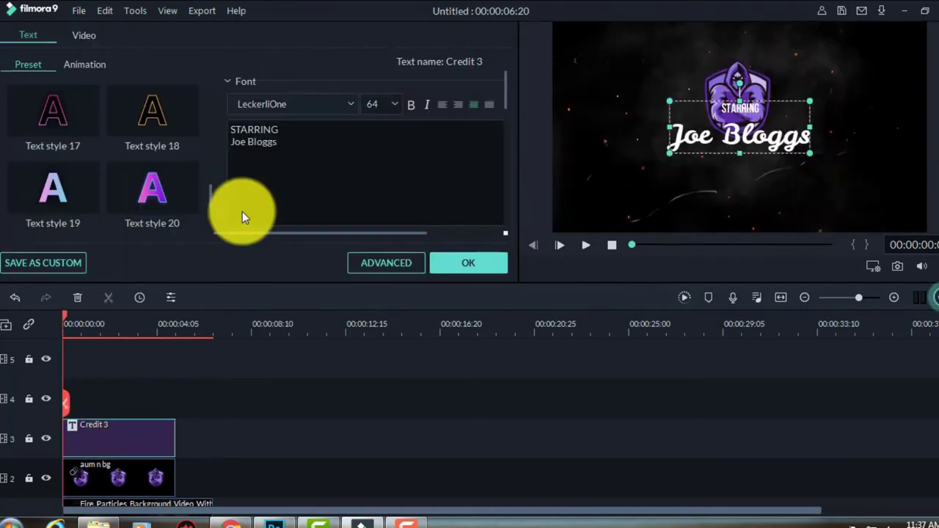
left_click_drag(289, 142, 226, 121)
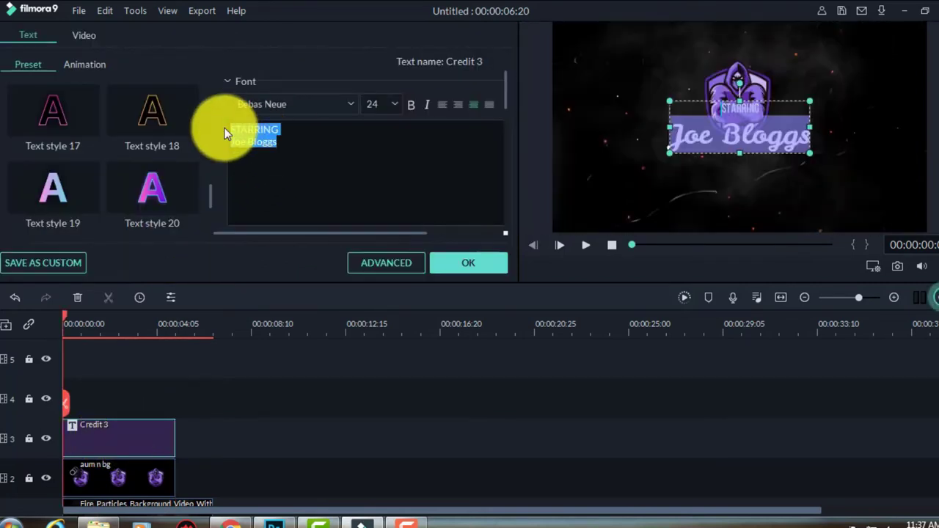
key("BackSpace")
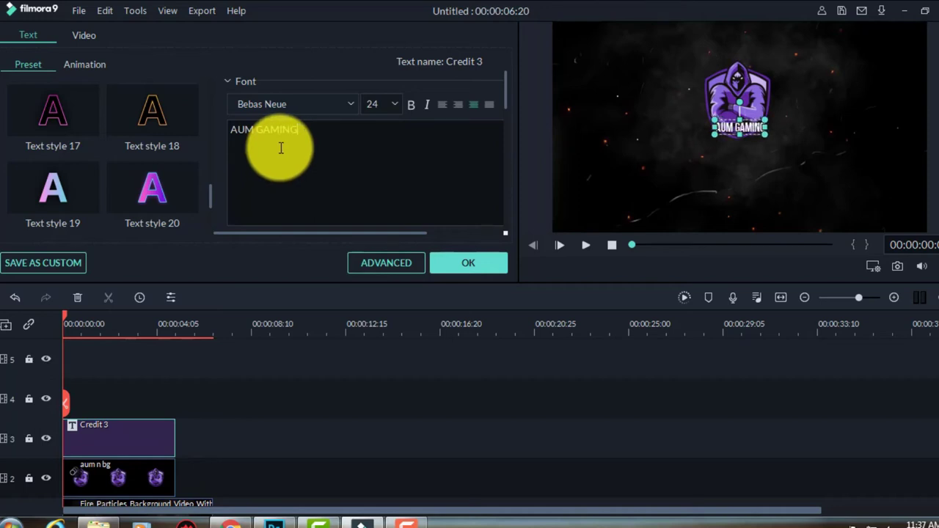
left_click(396, 104)
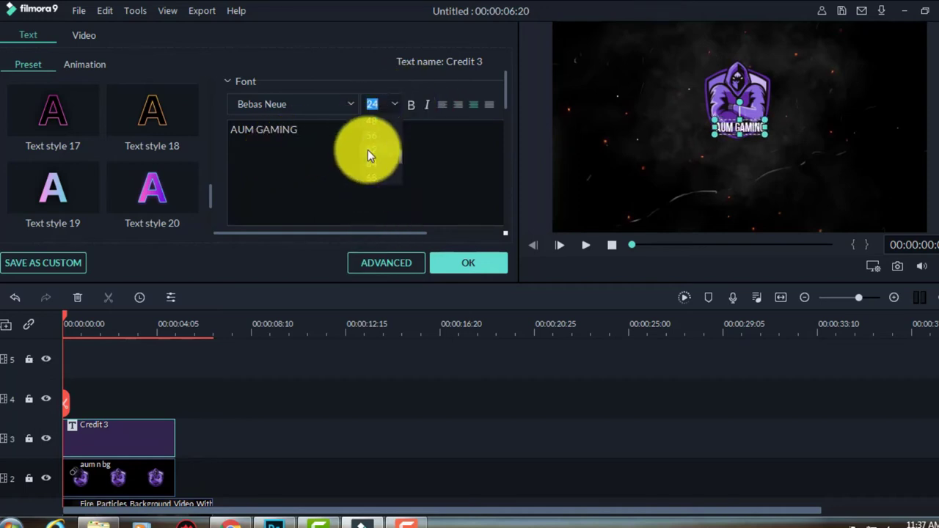
scroll(377, 168, "down", 2)
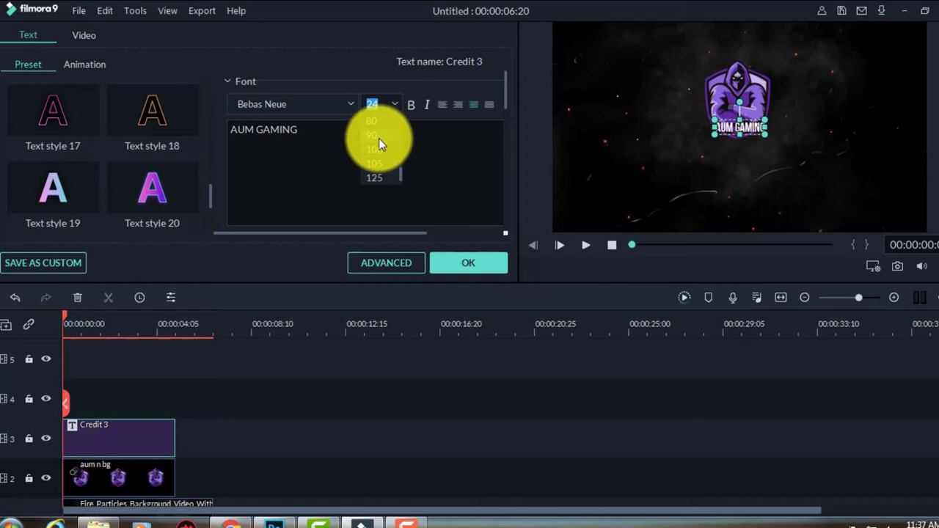
left_click(379, 135)
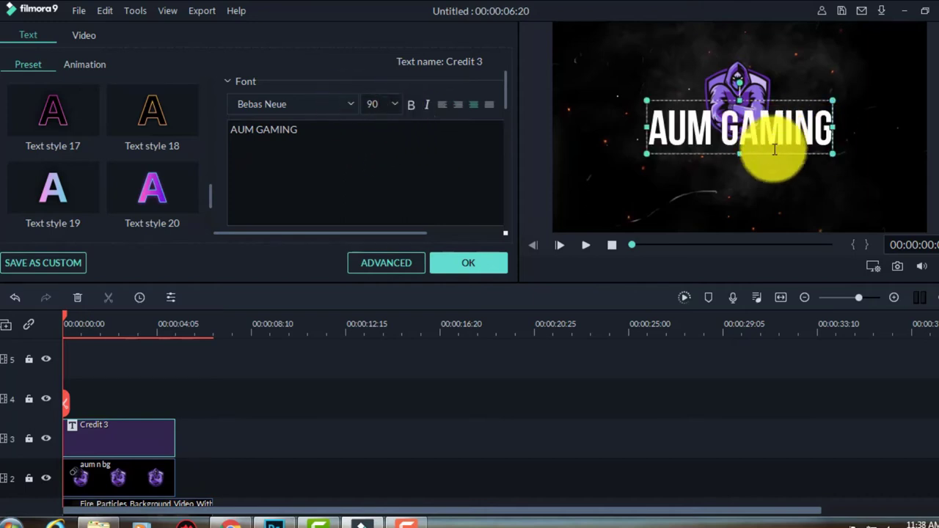
Move the AUM GAMING title down below the logo and shrink it slightly.
left_click(743, 171)
left_click_drag(759, 138, 772, 166)
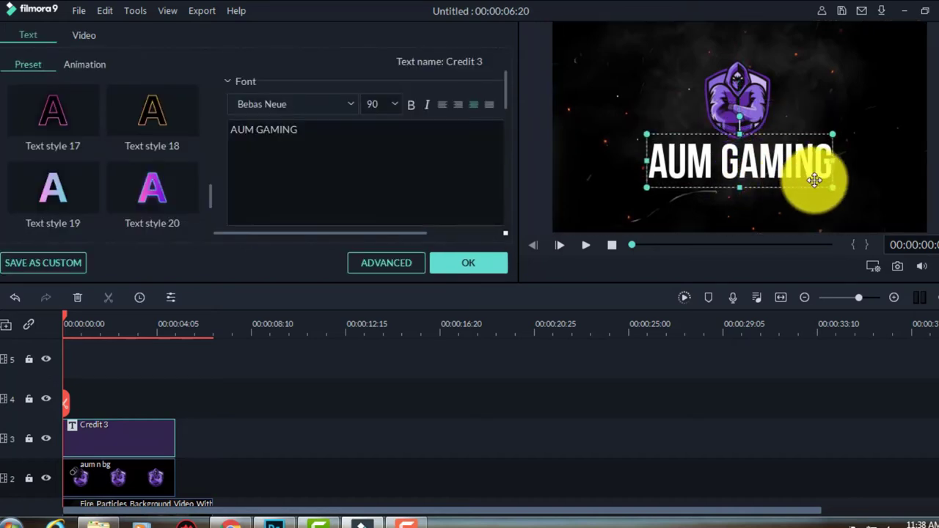
mouse_move(831, 185)
left_mouse_down()
mouse_move(806, 168)
mouse_move(765, 160)
left_mouse_up()
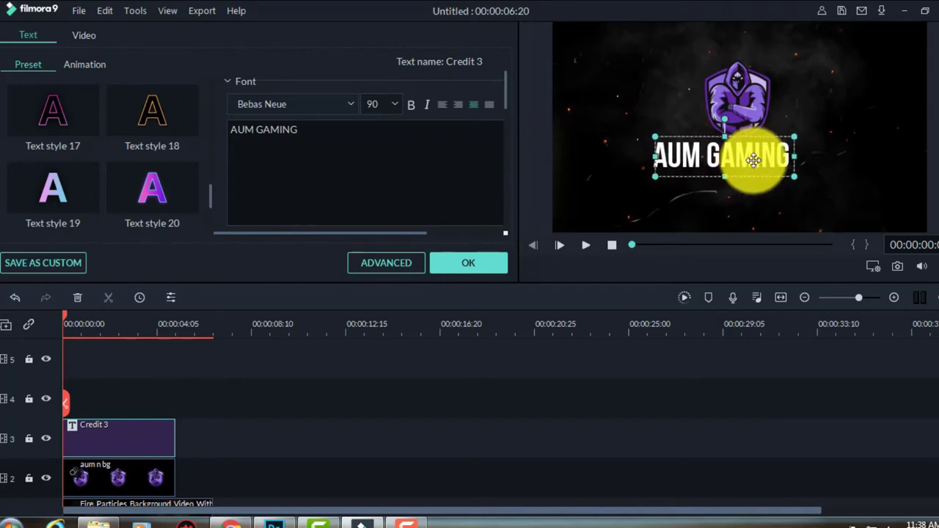
left_click(768, 199)
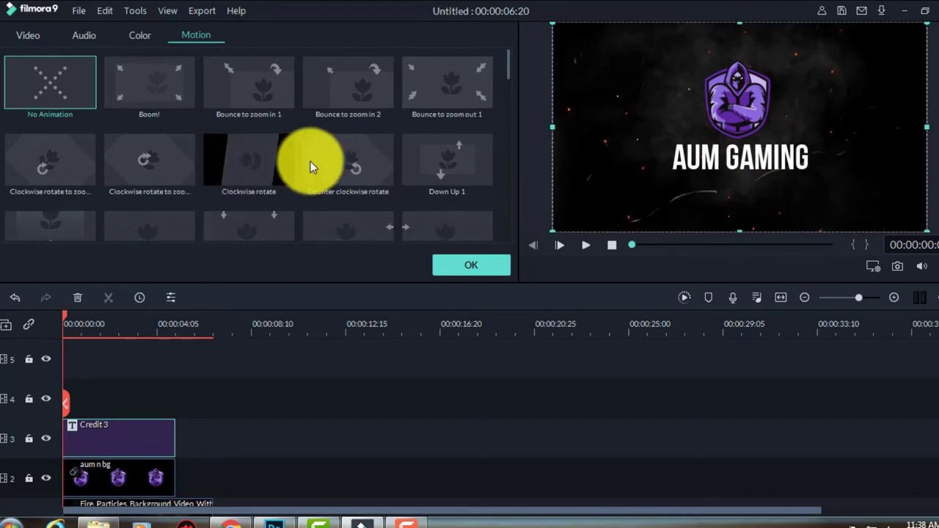
scroll(310, 161, "down", 5)
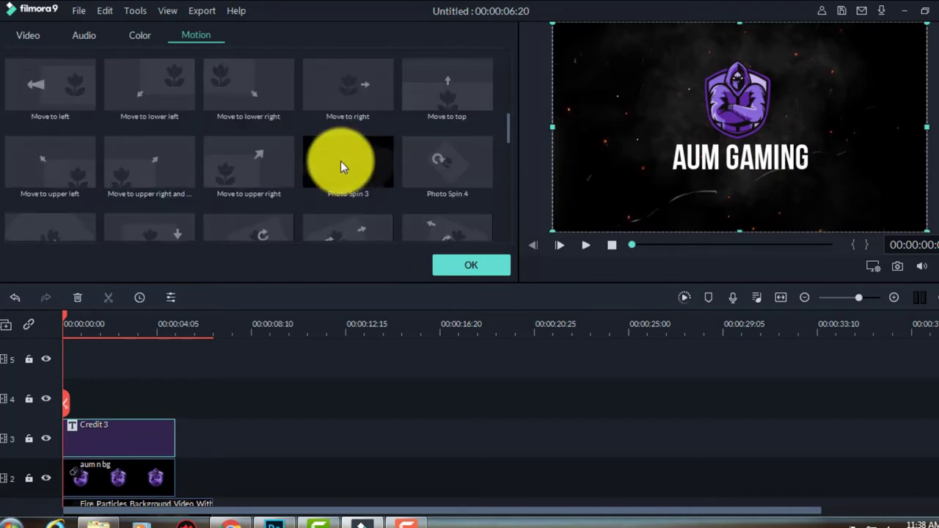
left_click(471, 266)
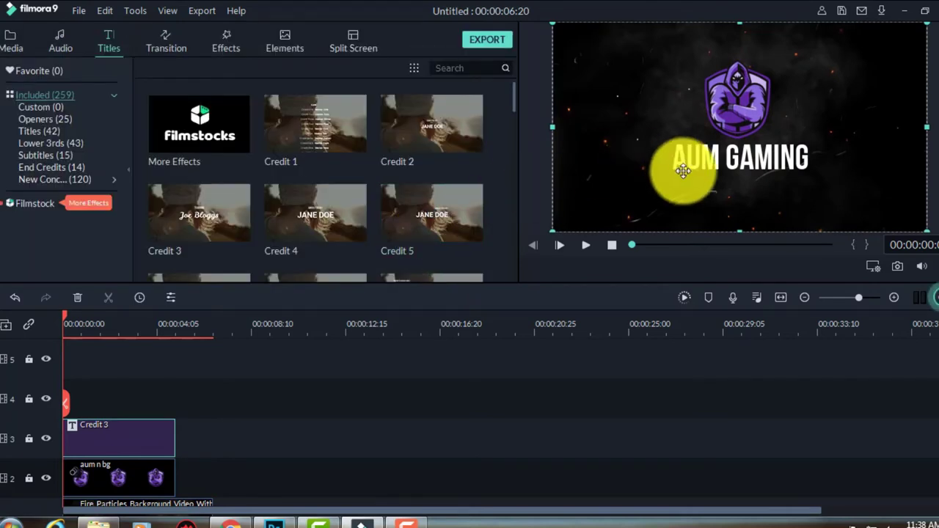
left_click(585, 246)
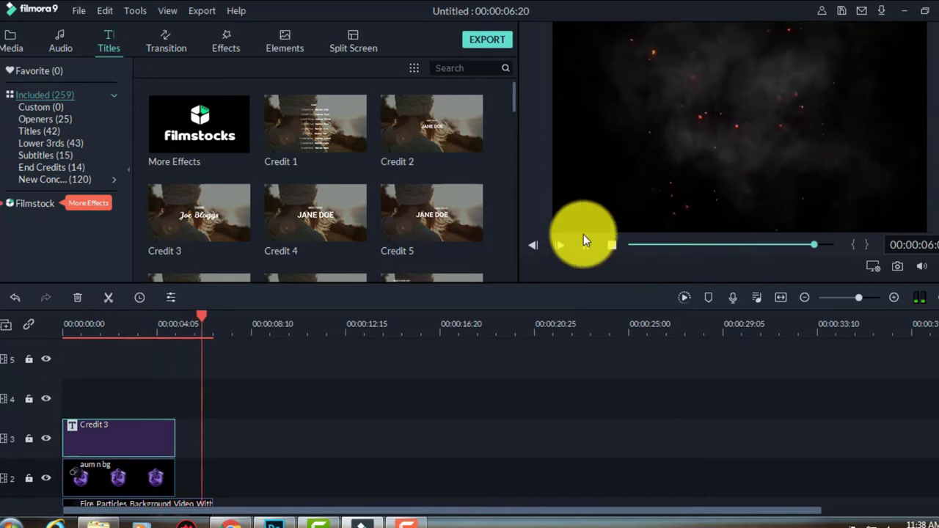
In the advanced title editor, colour the word AUM red (#ff0000), leaving GAMING white.
double_click(125, 437)
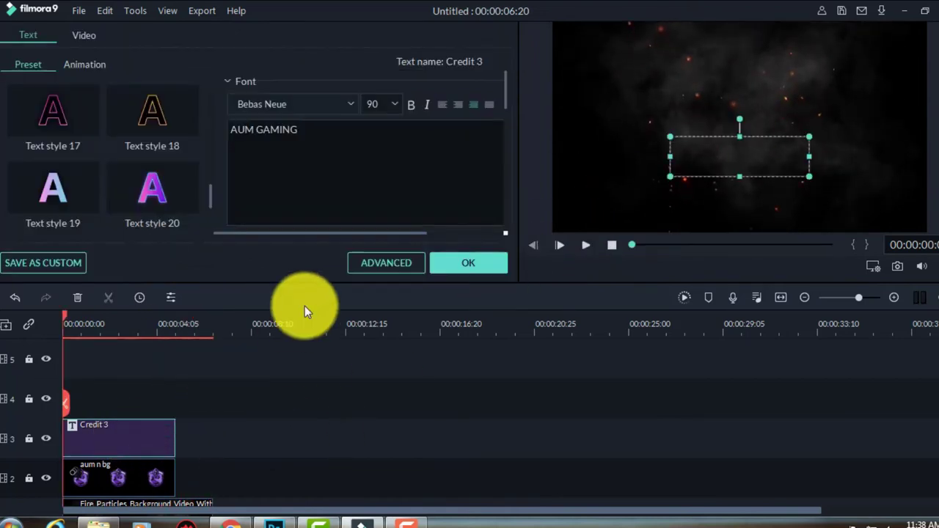
left_click(388, 262)
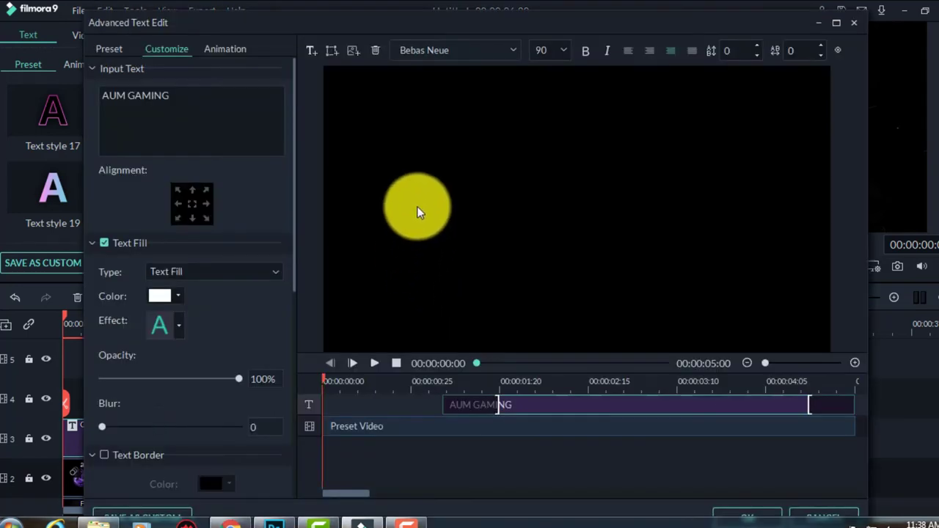
double_click(549, 249)
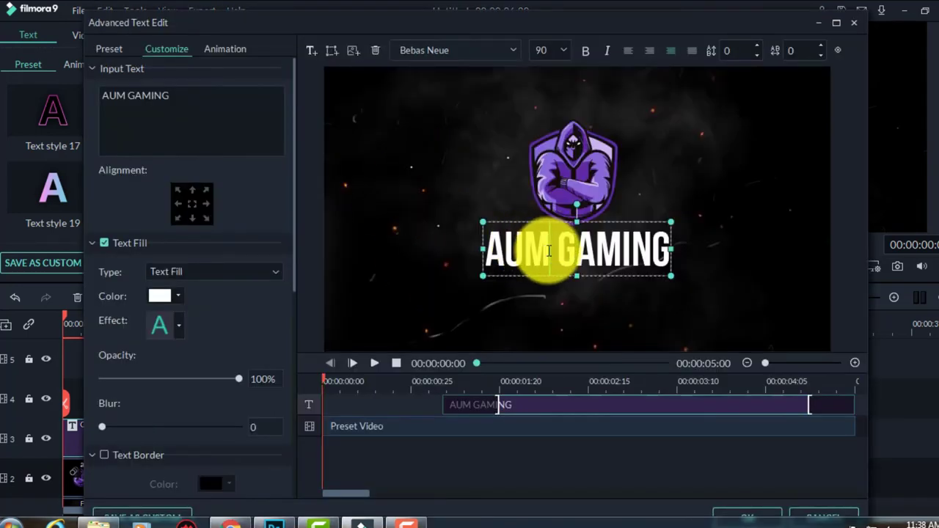
double_click(486, 249)
left_click(179, 296)
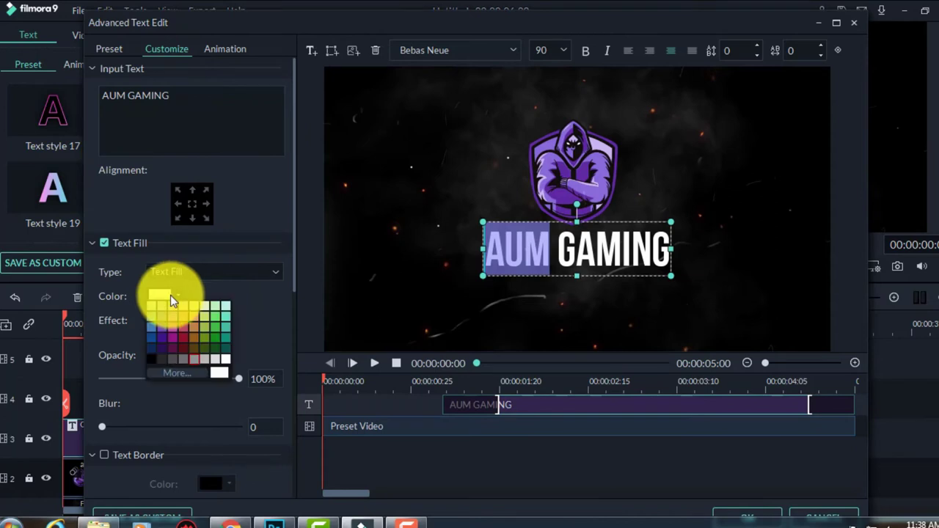
left_click(187, 372)
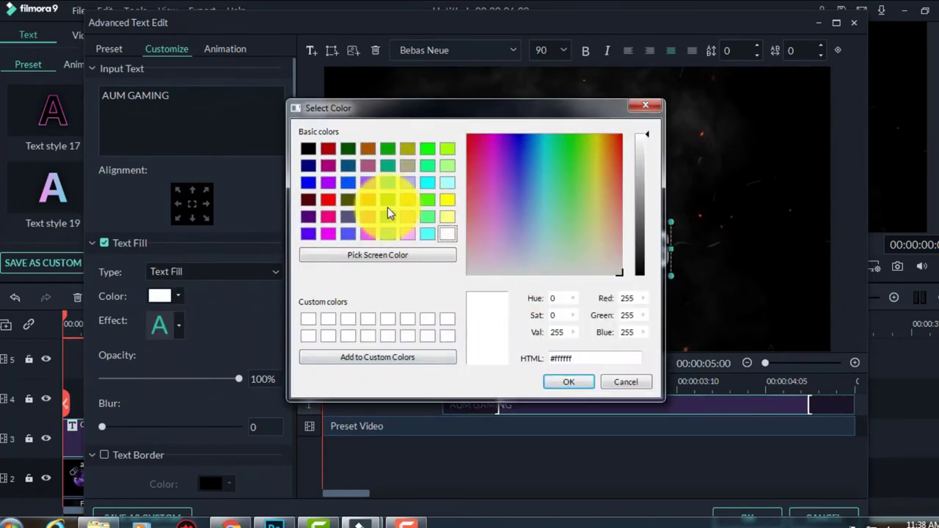
left_click(327, 148)
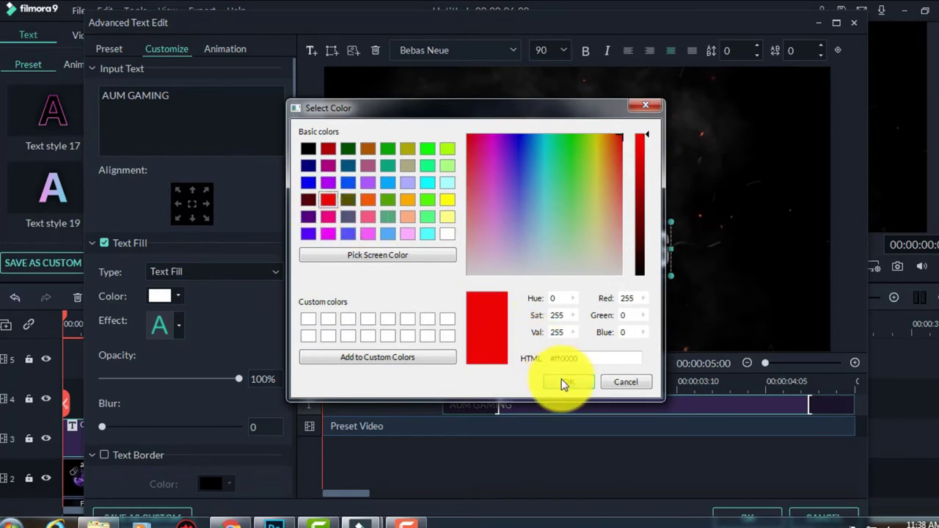
left_click(568, 381)
left_click(556, 266)
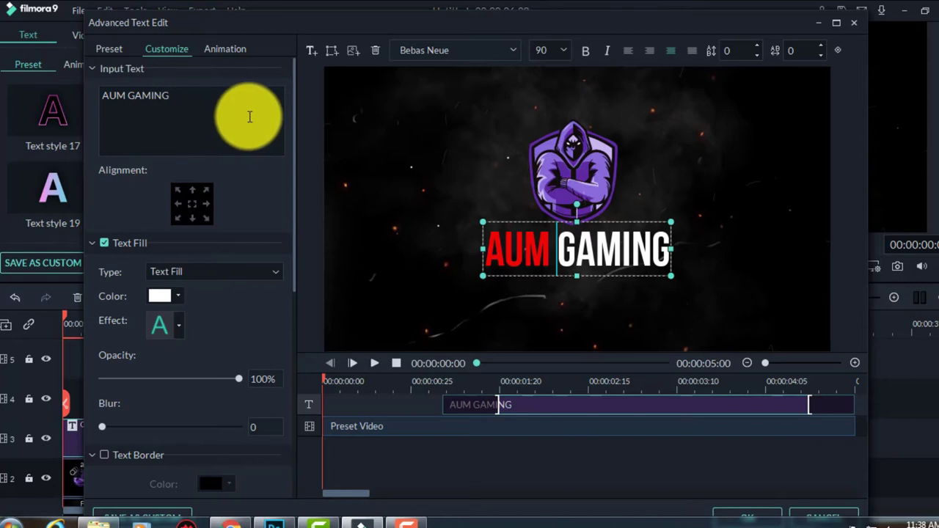
left_click(233, 53)
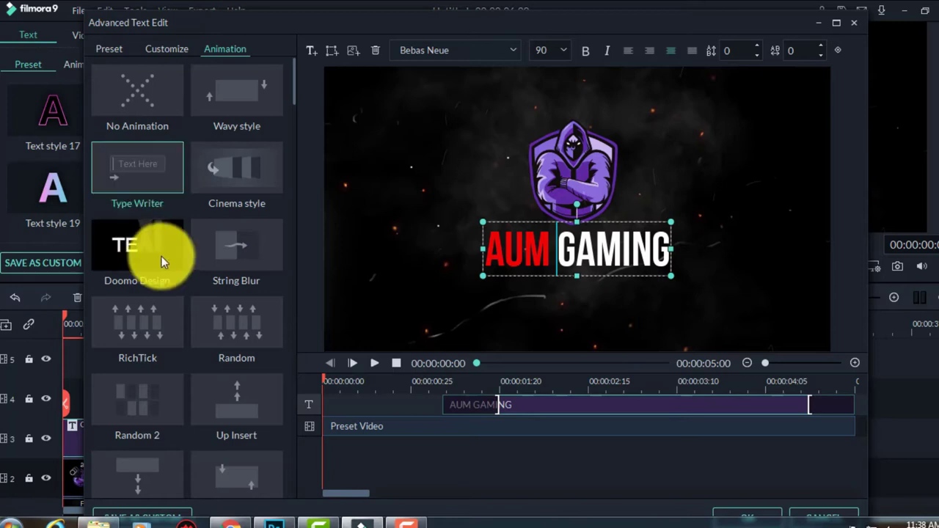
Try the Left Dir Insert animation, then cancel without saving and reopen the title.
scroll(162, 257, "down", 3)
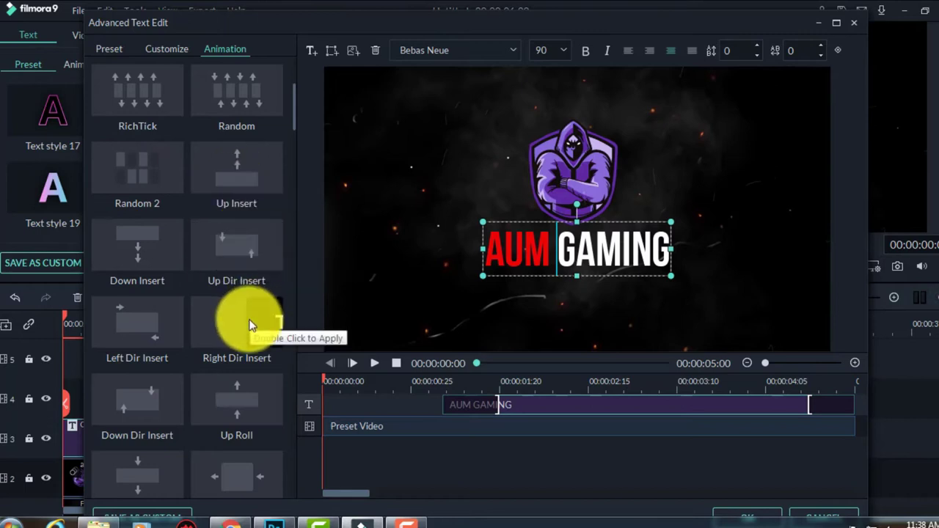
left_click(135, 325)
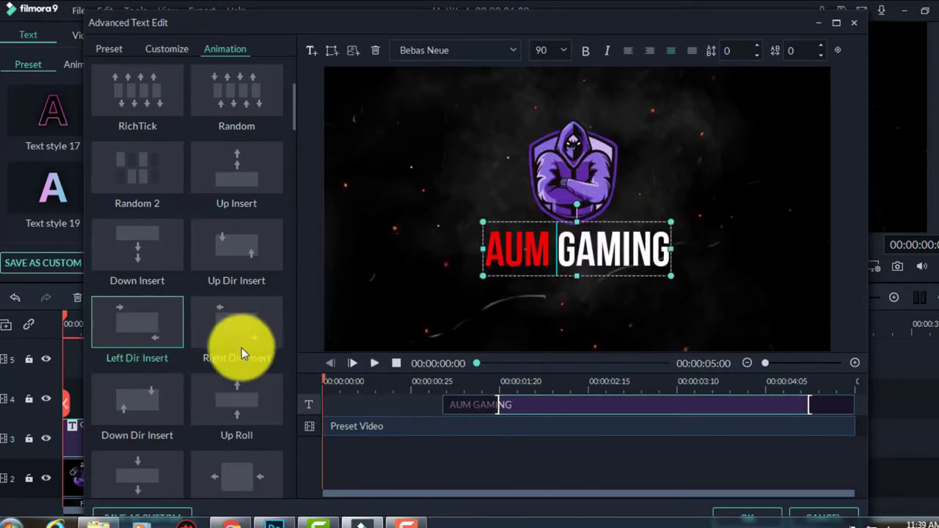
left_click(828, 513)
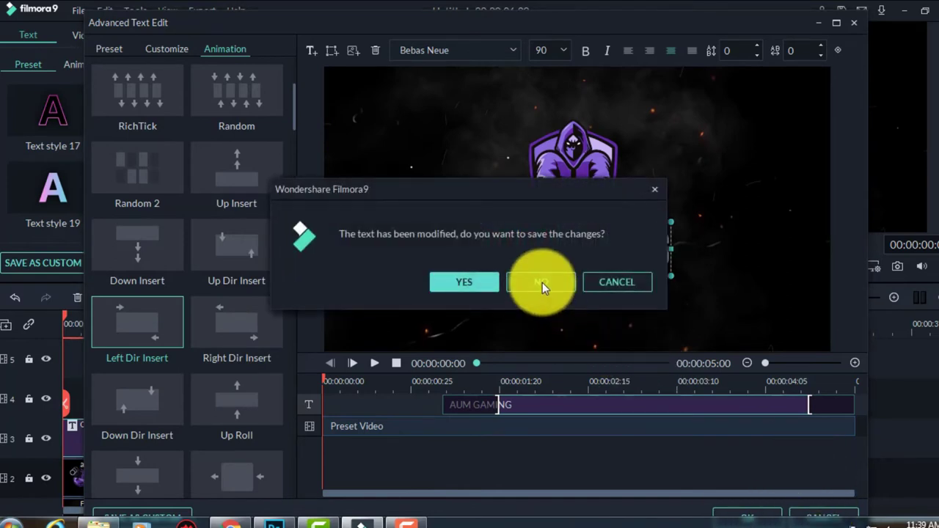
left_click(542, 283)
double_click(704, 156)
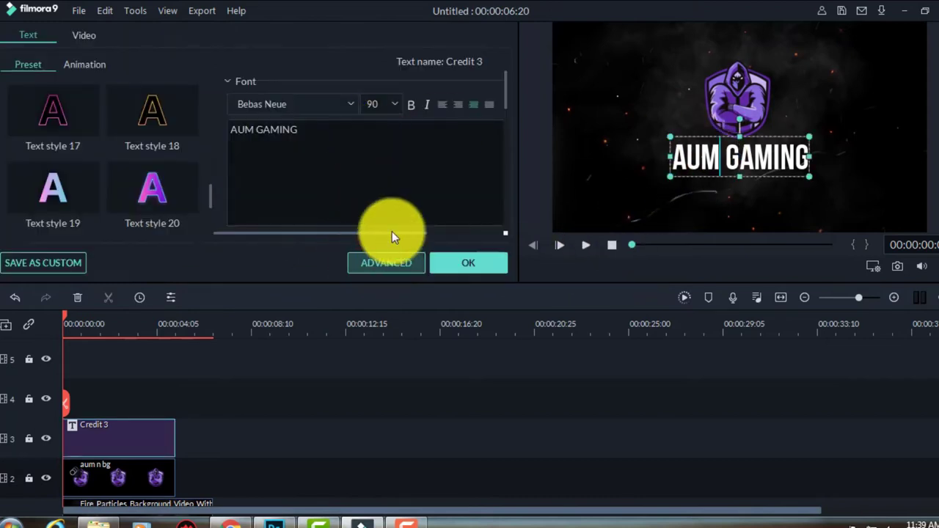
left_click(388, 262)
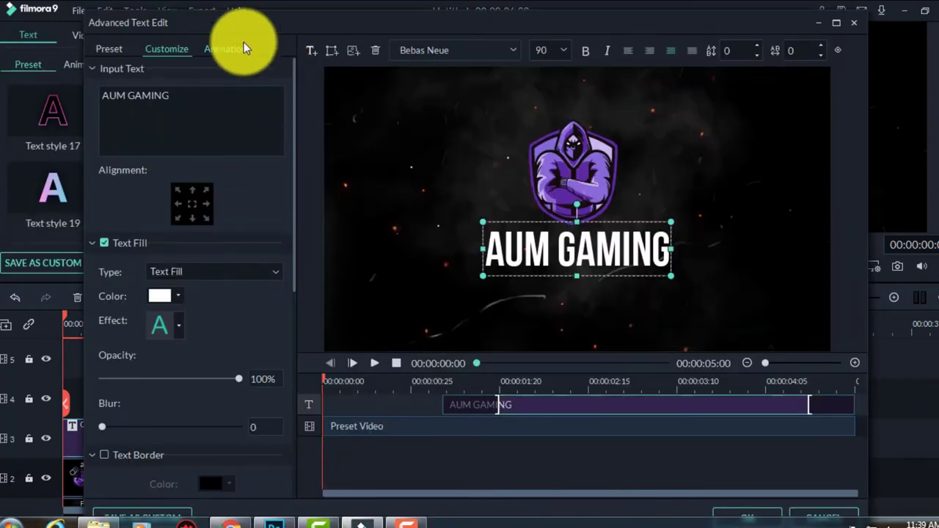
left_click(243, 46)
scroll(214, 336, "down", 5)
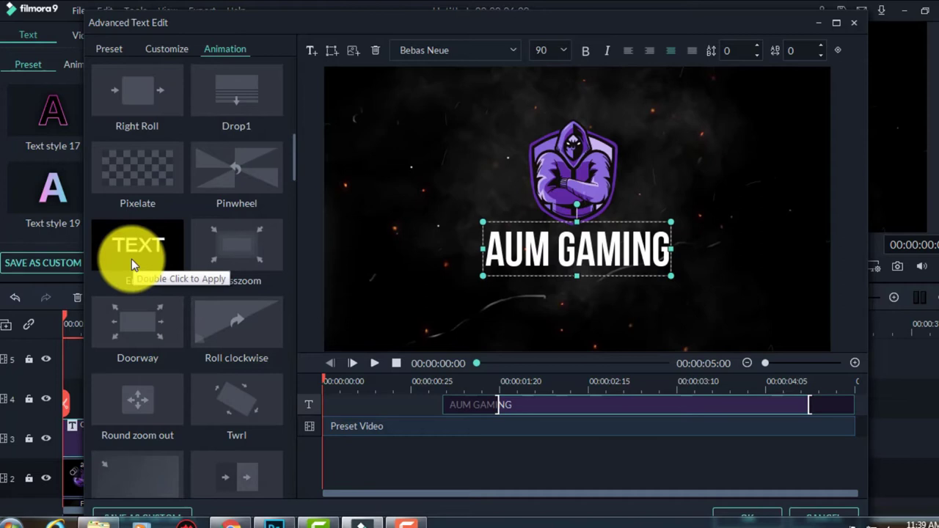
scroll(170, 349, "down", 3)
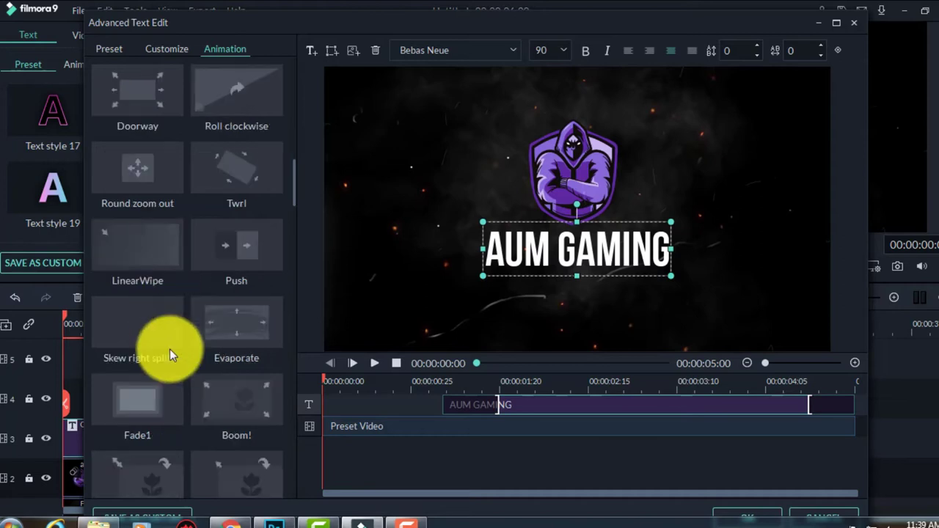
scroll(162, 370, "down", 5)
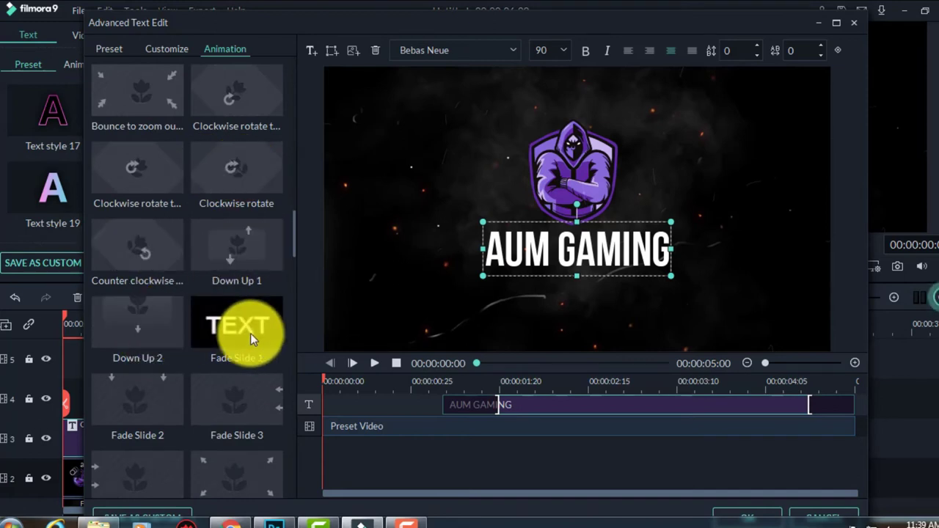
scroll(251, 413, "down", 3)
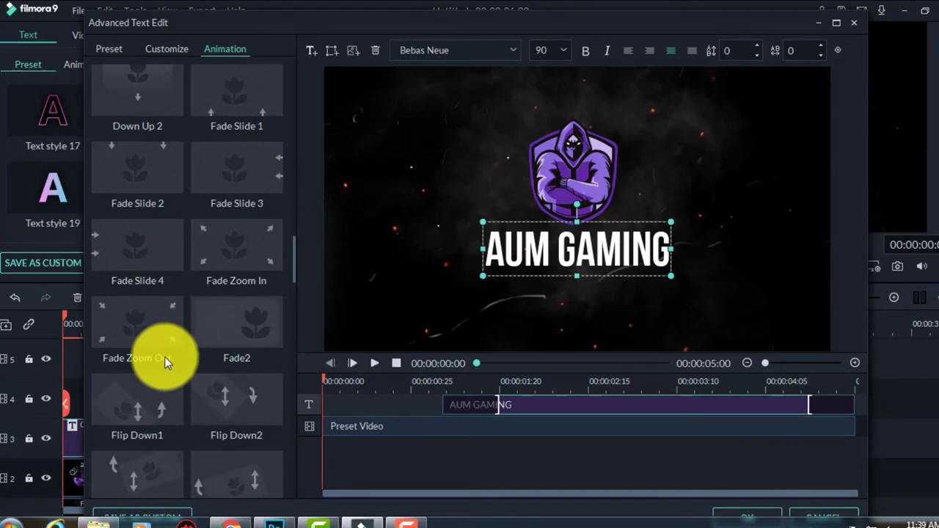
scroll(162, 395, "down", 3)
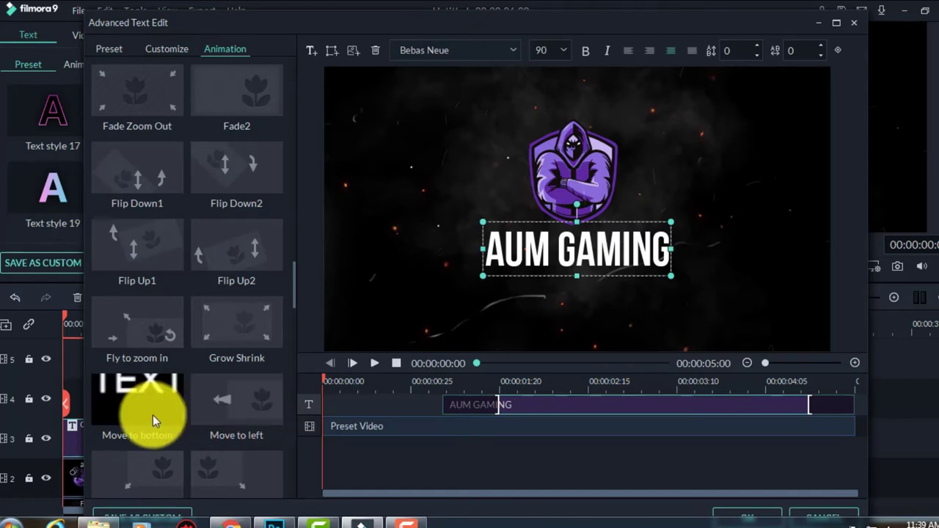
scroll(226, 470, "down", 5)
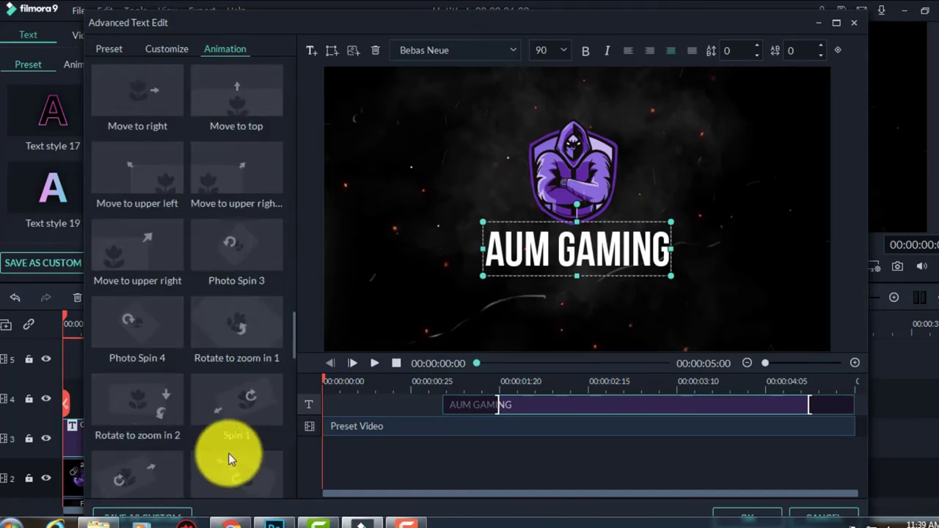
scroll(226, 454, "down", 3)
scroll(147, 478, "down", 3)
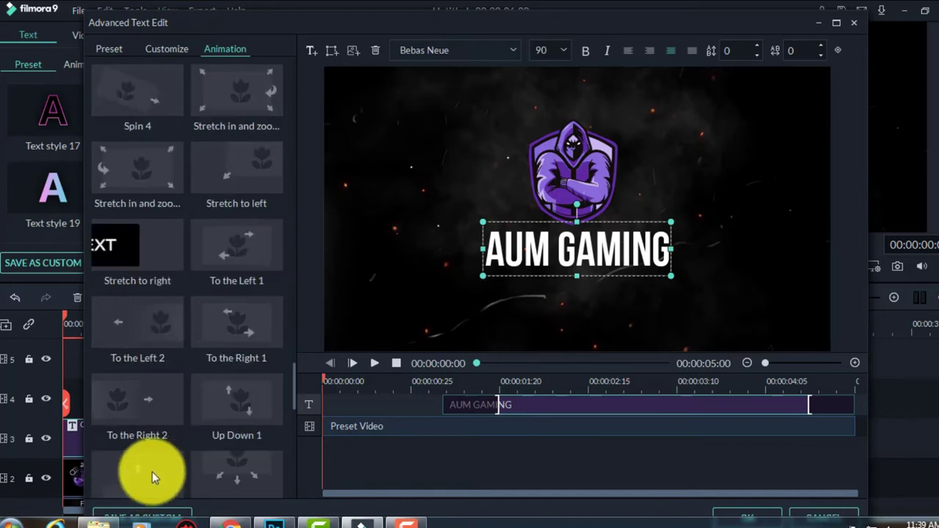
scroll(152, 472, "down", 3)
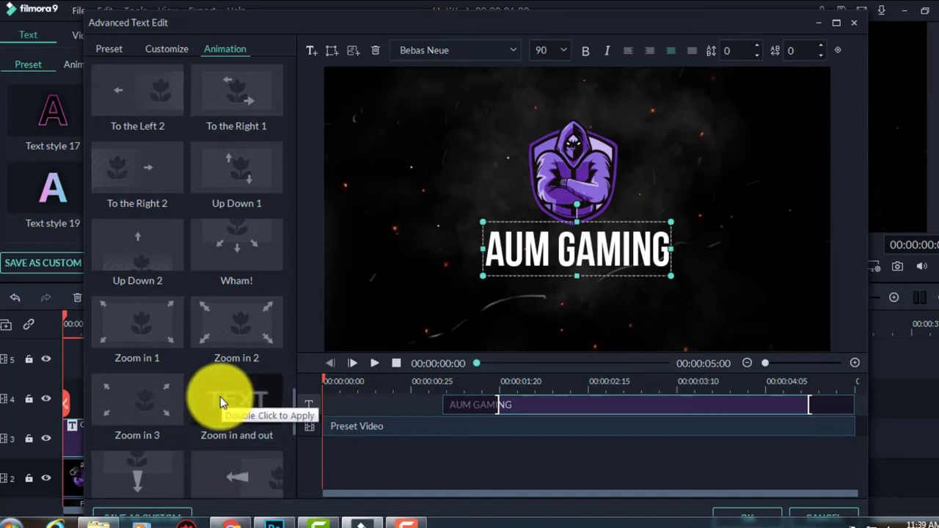
scroll(180, 301, "up", 3)
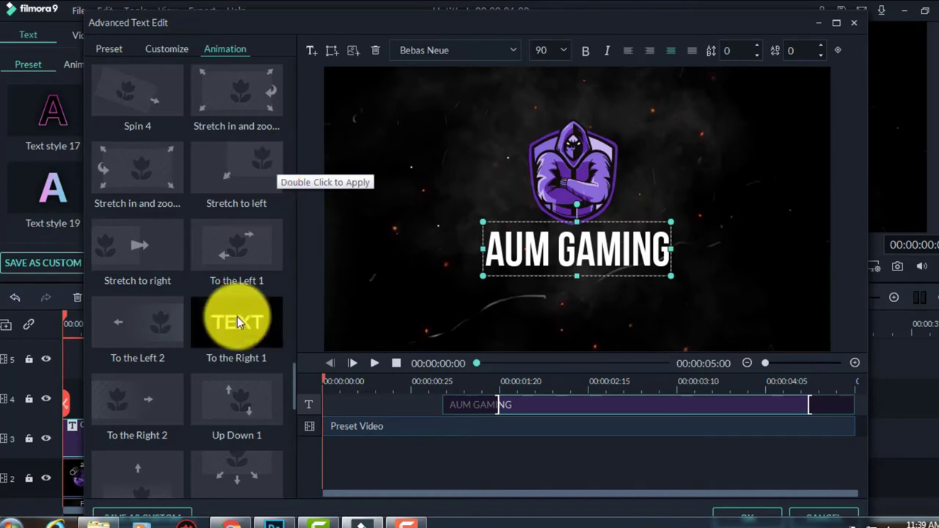
scroll(231, 180, "up", 3)
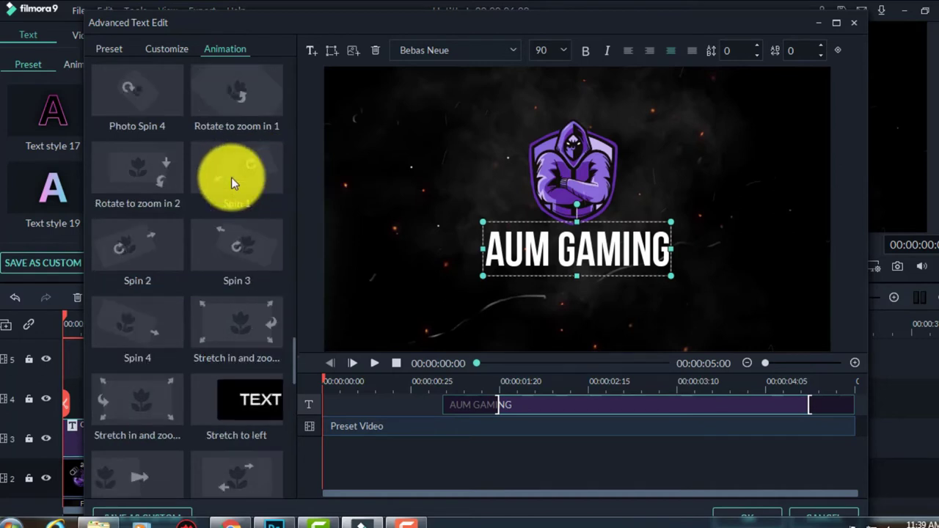
scroll(231, 177, "up", 3)
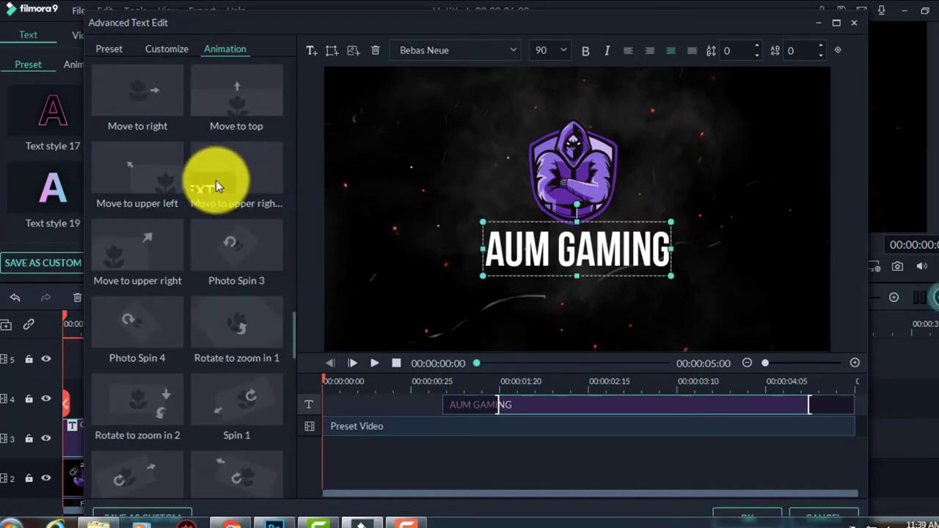
Preview the Move to right animation on the title, then cancel without saving.
double_click(141, 92)
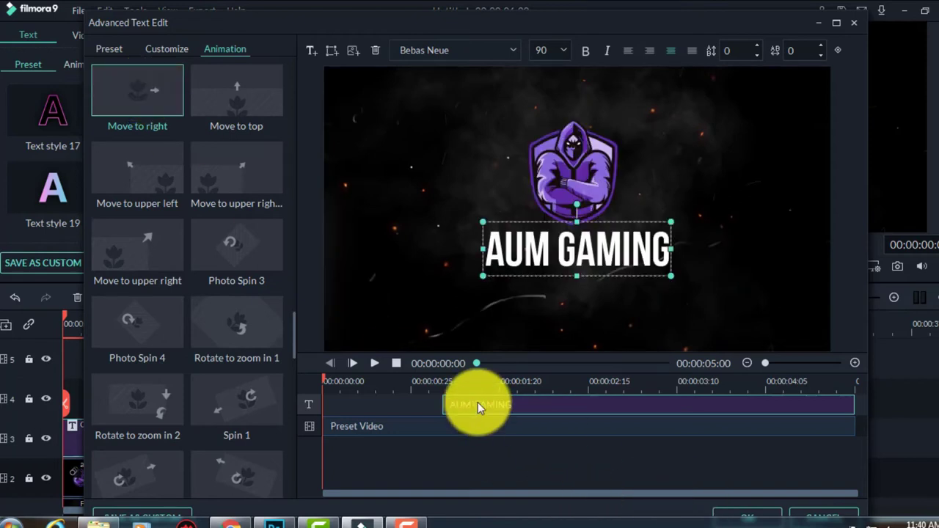
left_click(372, 365)
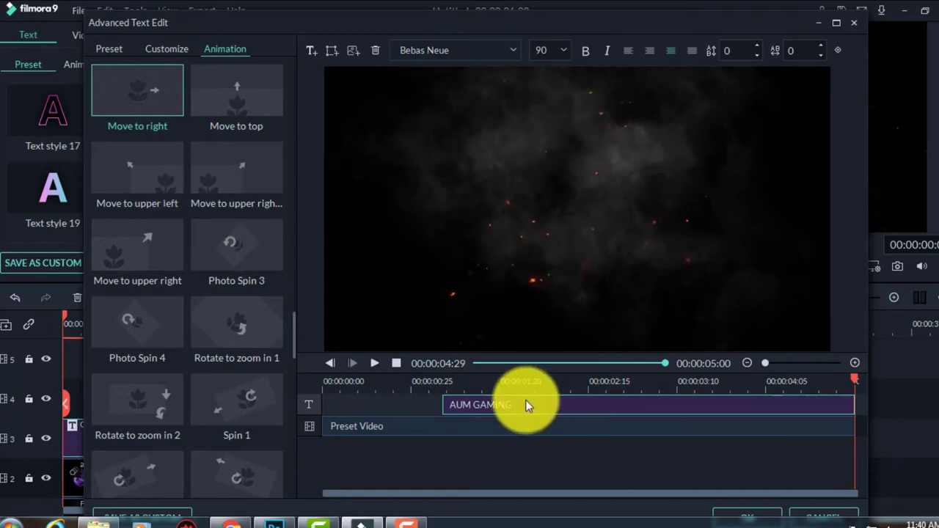
left_click(838, 517)
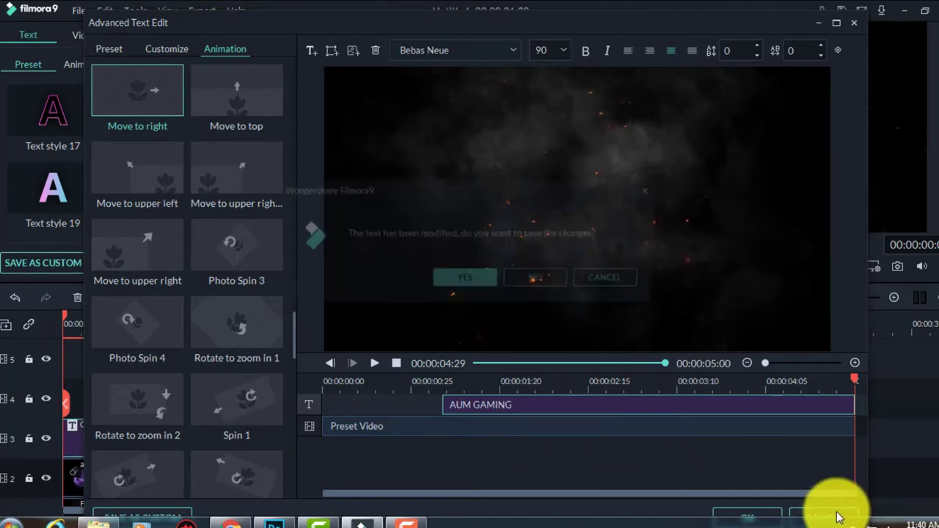
left_click(552, 281)
Open the AUM GAMING title's advanced editor and browse its animation presets.
double_click(691, 179)
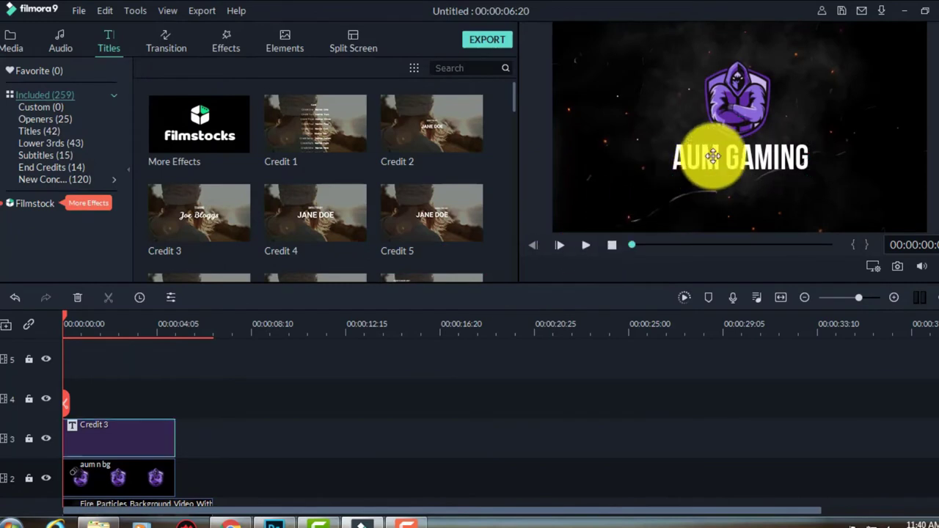
left_click(386, 263)
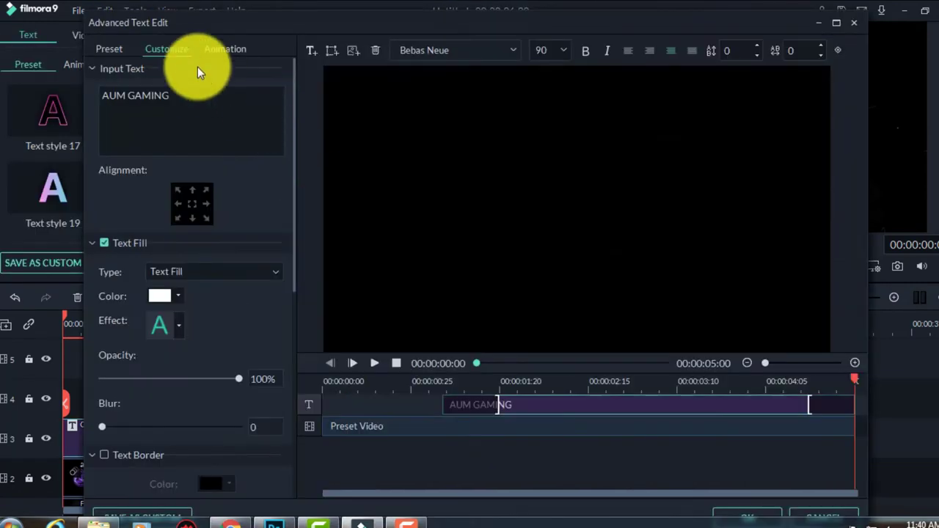
left_click(225, 48)
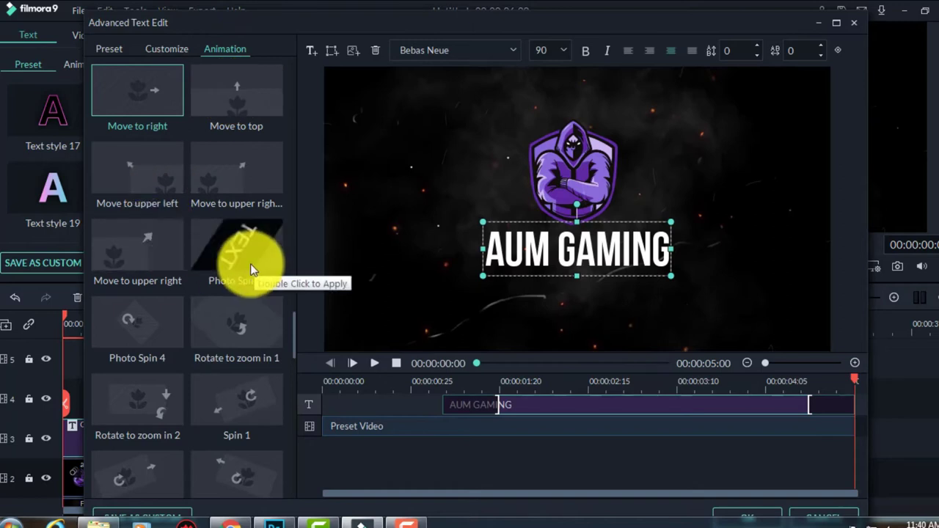
scroll(247, 269, "down", 3)
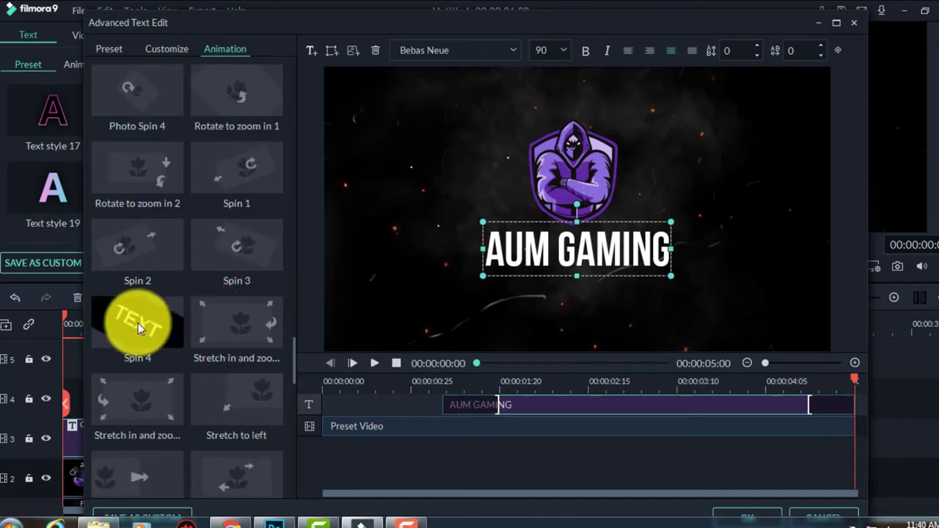
scroll(169, 338, "down", 3)
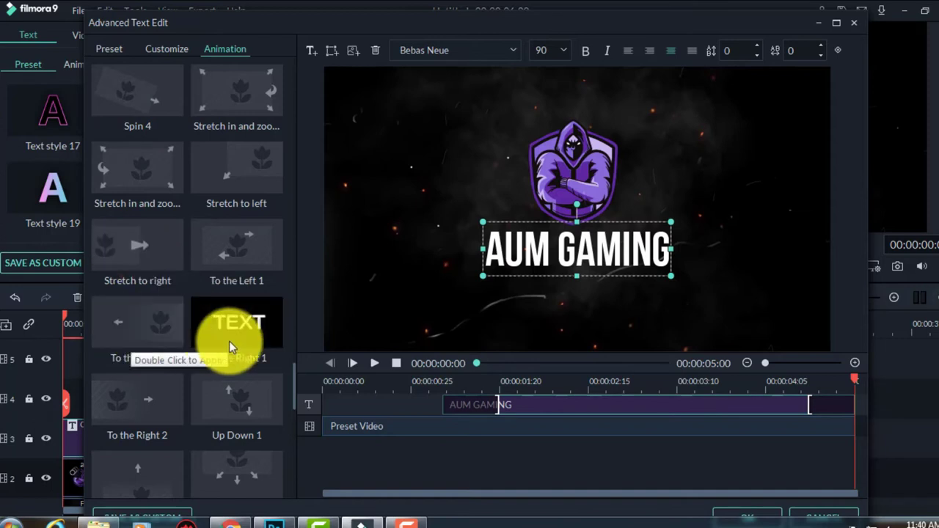
scroll(260, 342, "down", 3)
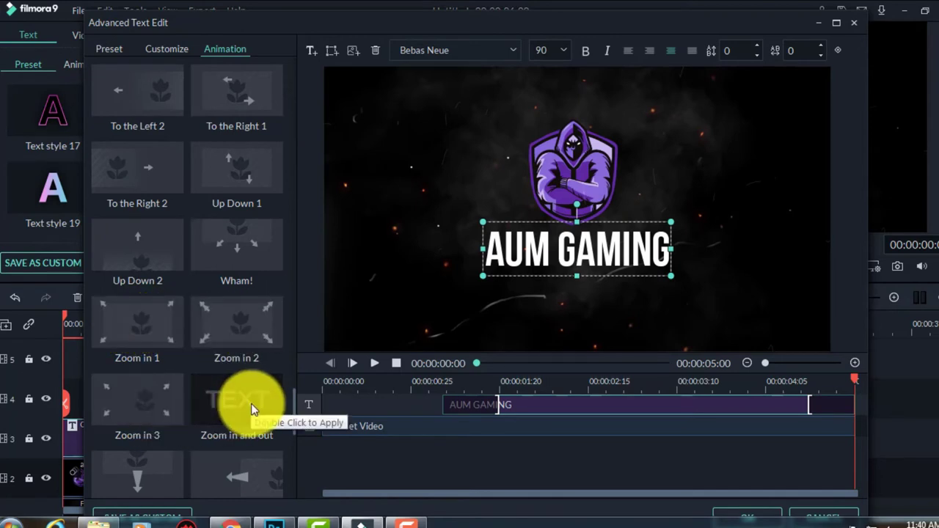
scroll(249, 422, "down", 3)
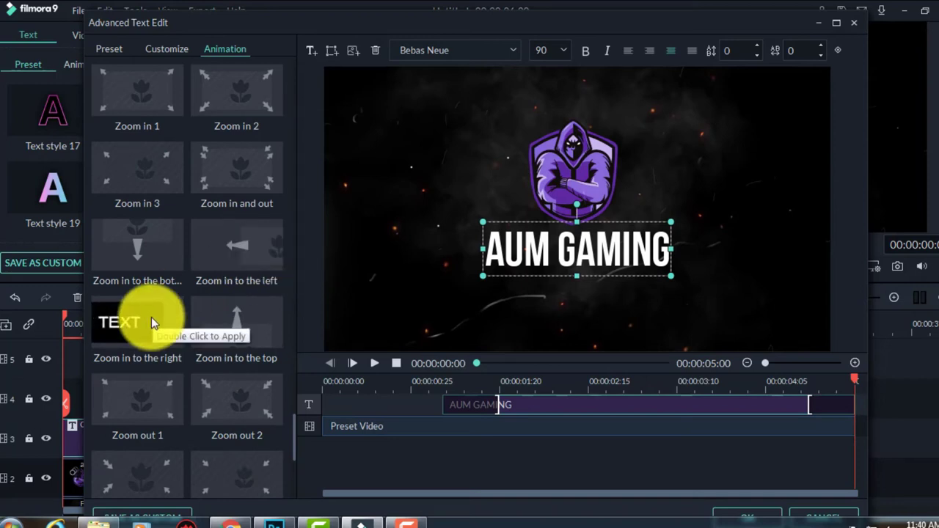
scroll(190, 404, "down", 5)
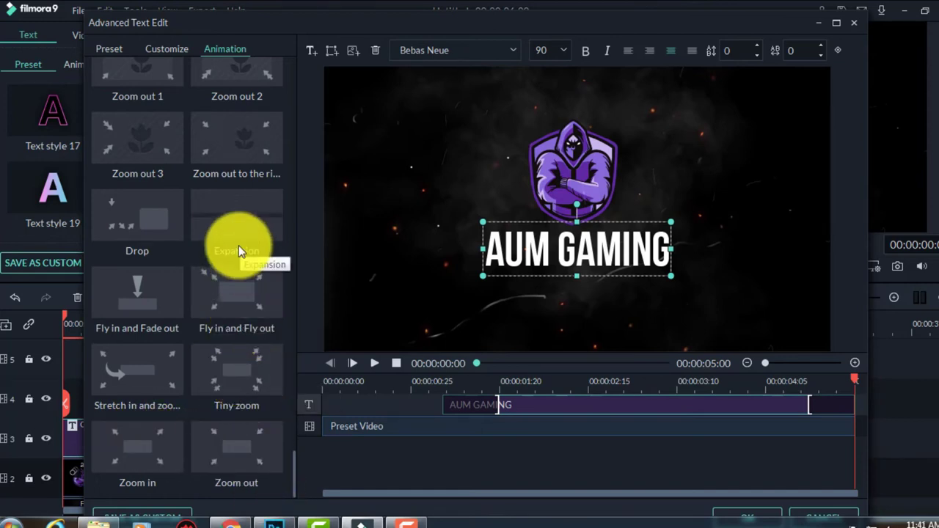
Apply Right Roll, then switch the title animation to Erase and play the preview.
scroll(238, 250, "up", 3)
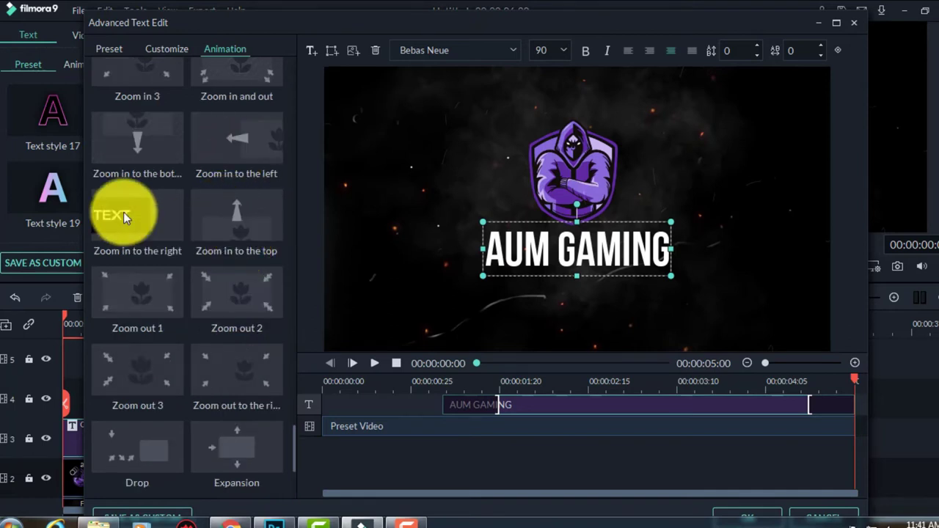
scroll(123, 212, "up", 5)
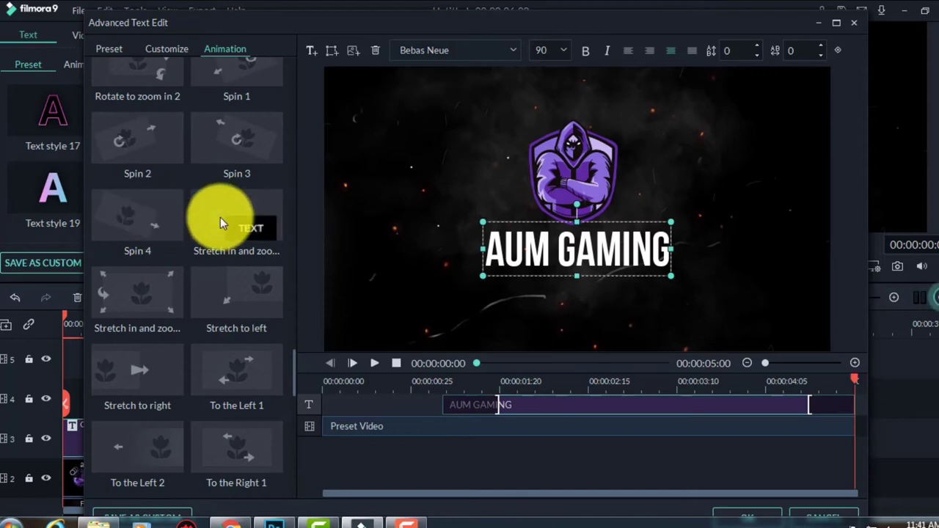
scroll(202, 242, "up", 6)
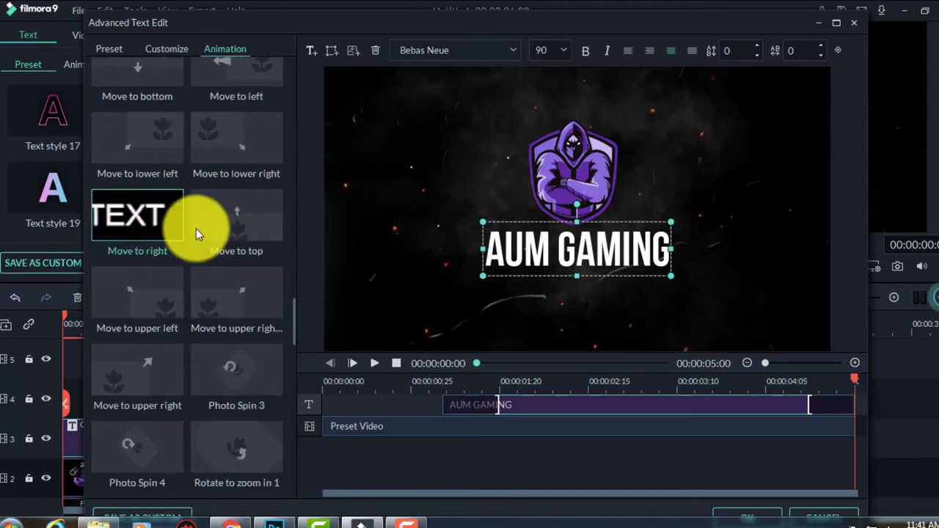
scroll(221, 230, "up", 3)
scroll(203, 276, "up", 6)
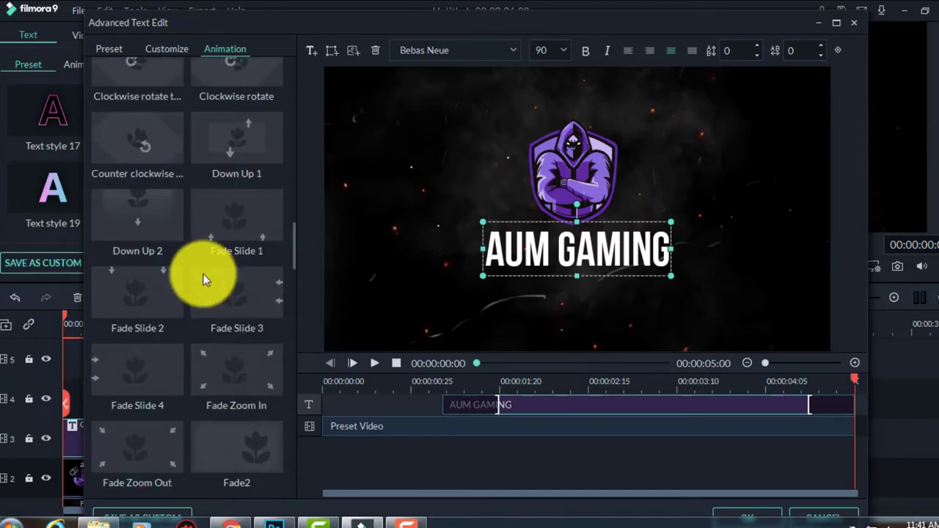
scroll(203, 327, "up", 2)
scroll(195, 332, "up", 5)
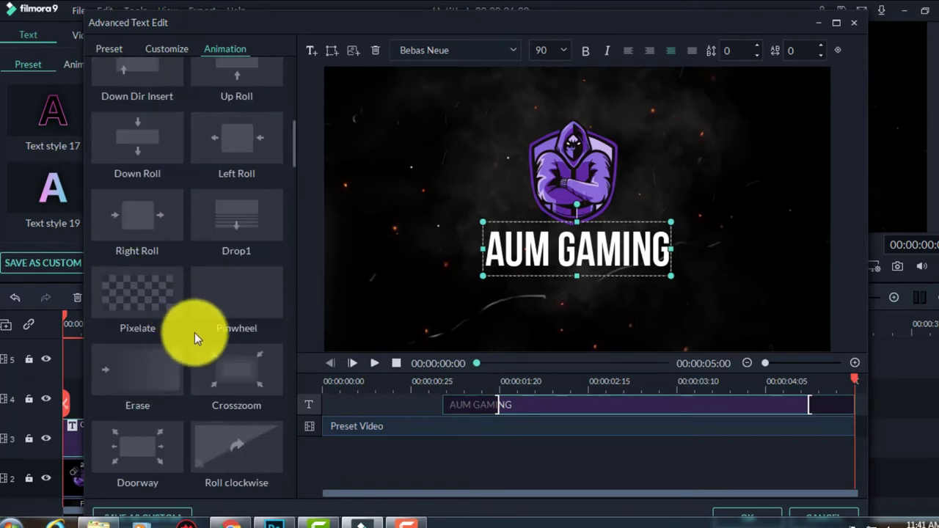
double_click(139, 219)
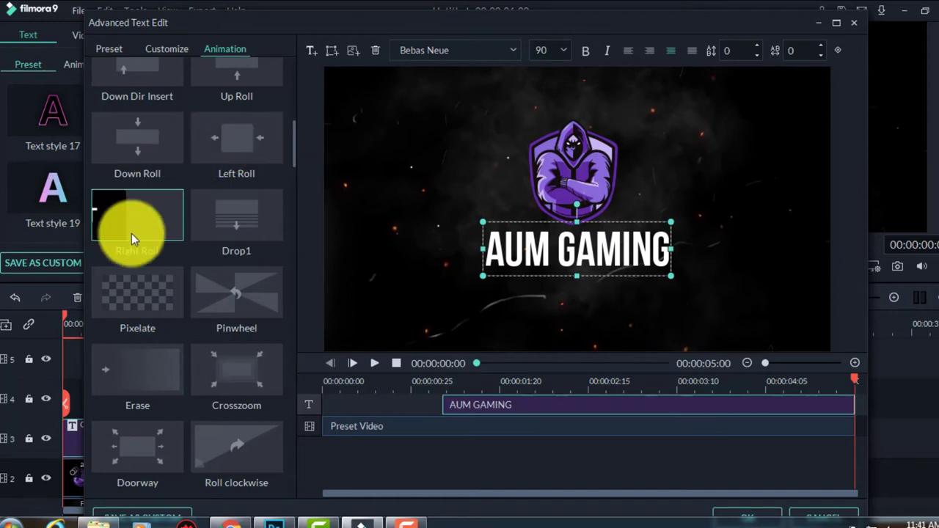
double_click(136, 375)
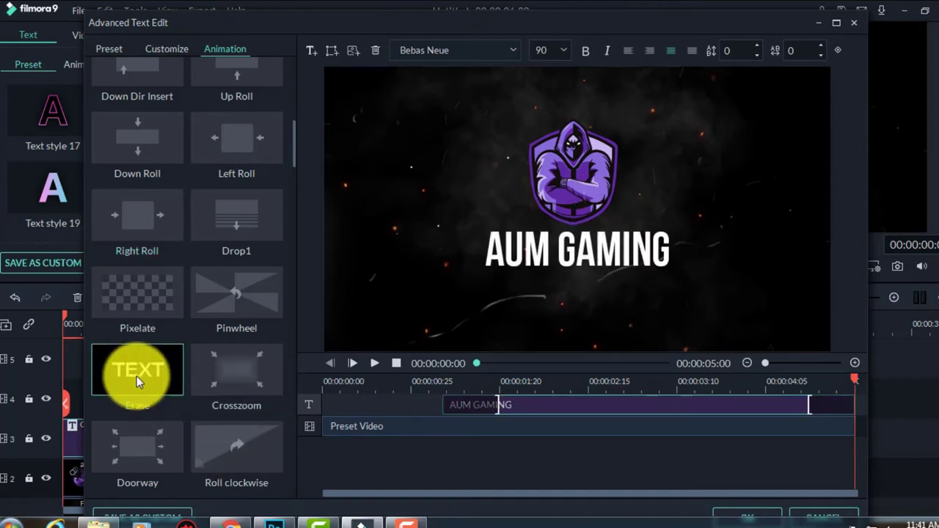
left_click(374, 362)
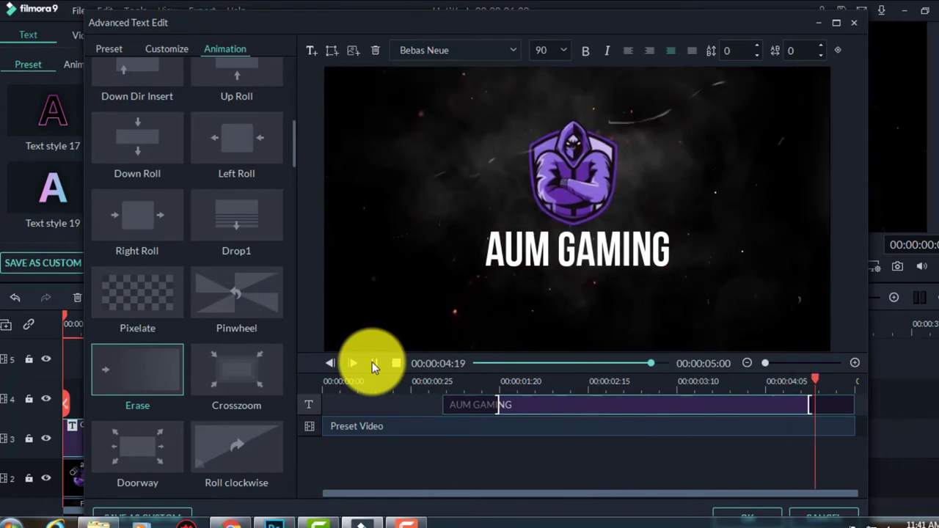
Close Advanced Text Edit keeping the animation, then reopen it on the AUM GAMING title.
left_click(767, 509)
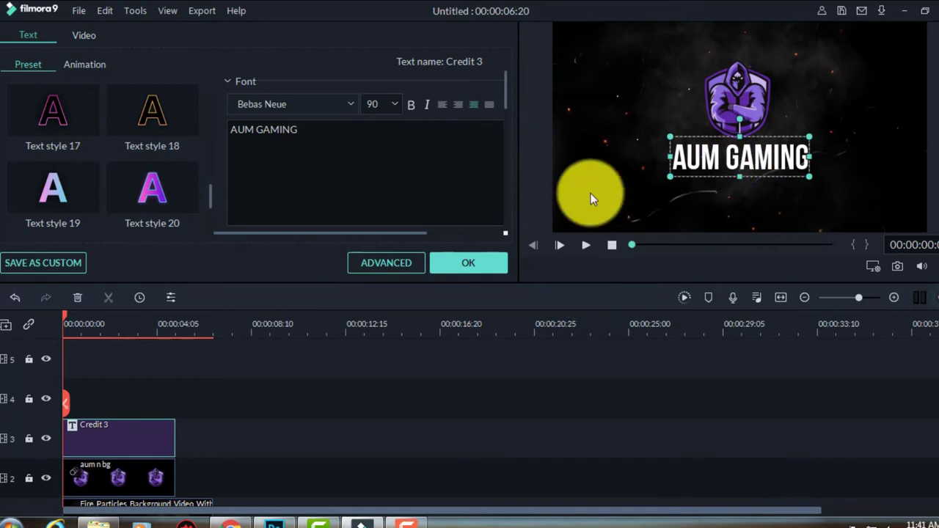
left_click(390, 263)
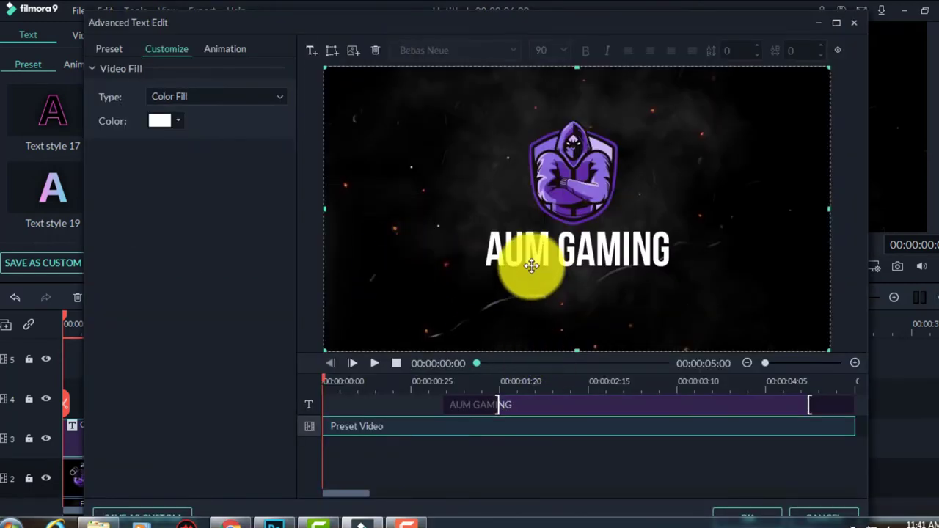
left_click(533, 272)
Colour the word AUM pure red (#ff0000) using the full colour picker.
left_click_drag(547, 251, 465, 245)
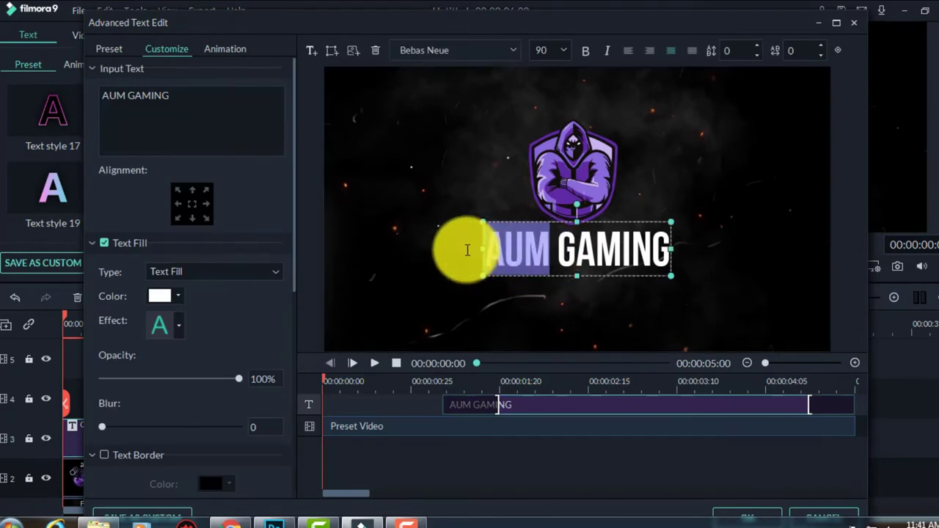
left_click(167, 297)
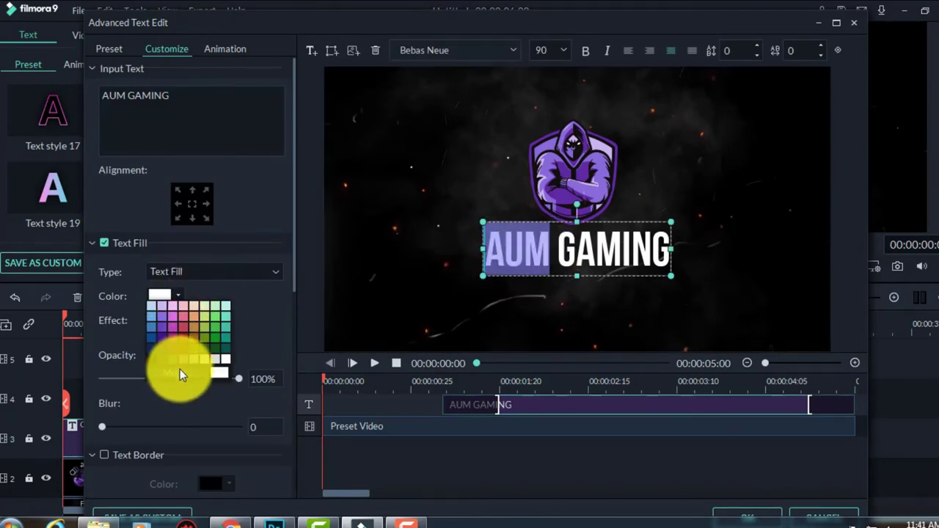
left_click(181, 373)
left_click(330, 199)
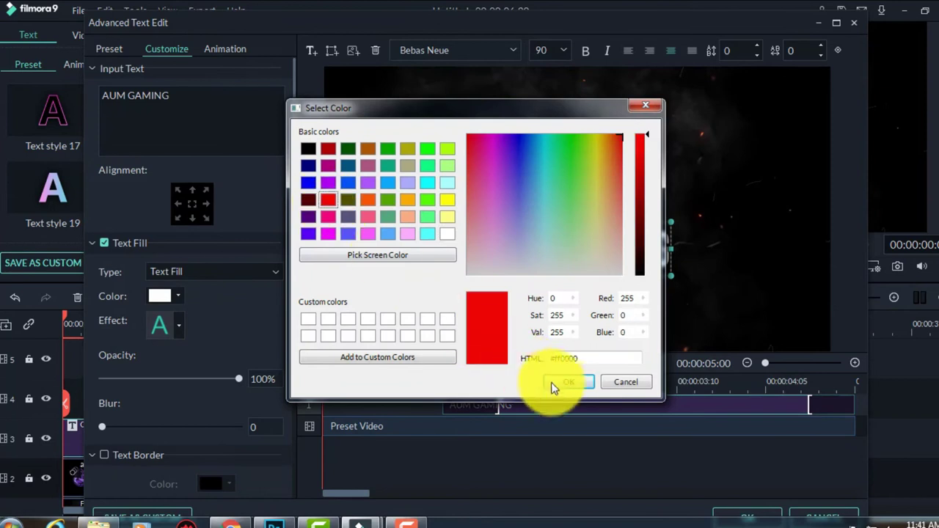
left_click(568, 381)
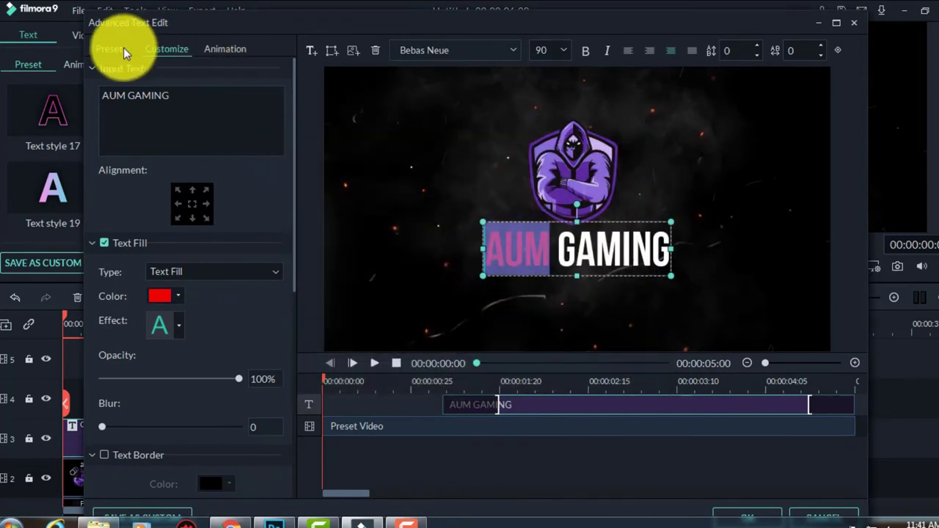
In the text style presets, try the blue Text style 22 on the title.
left_click(114, 49)
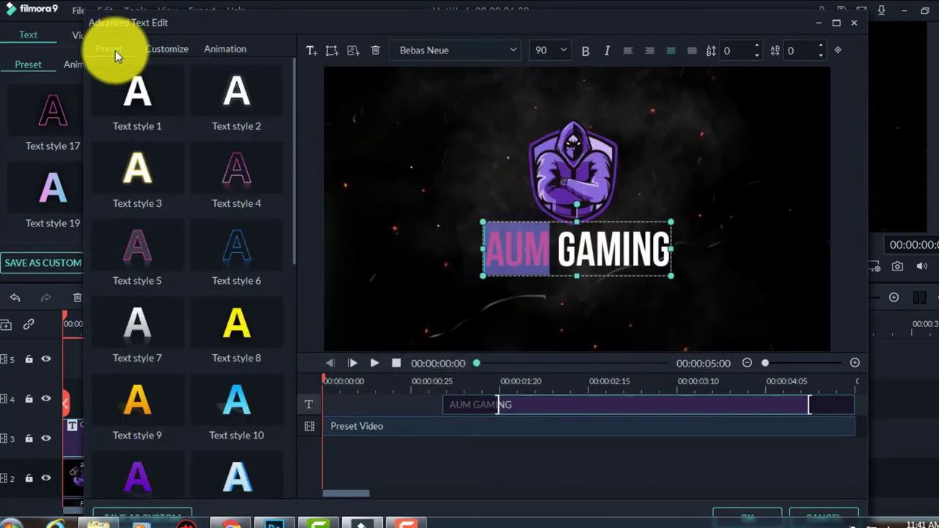
scroll(187, 254, "down", 3)
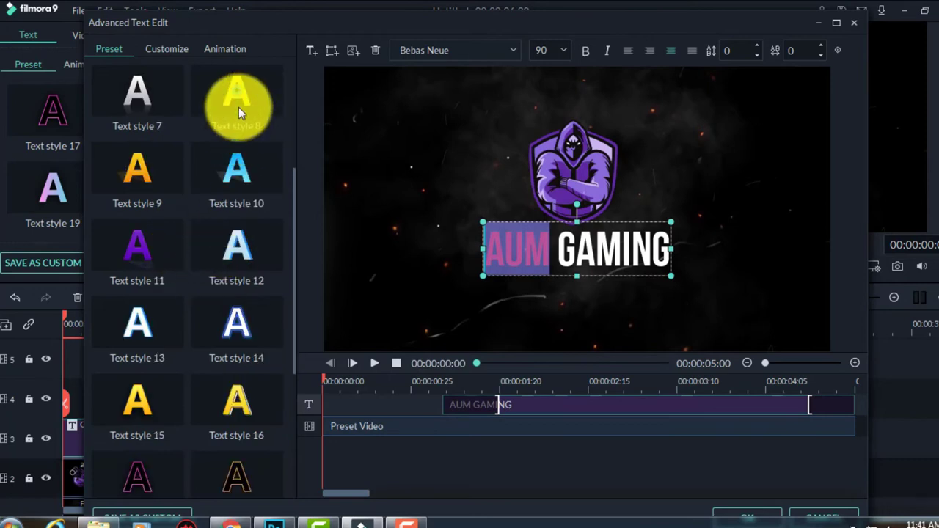
scroll(218, 309, "down", 3)
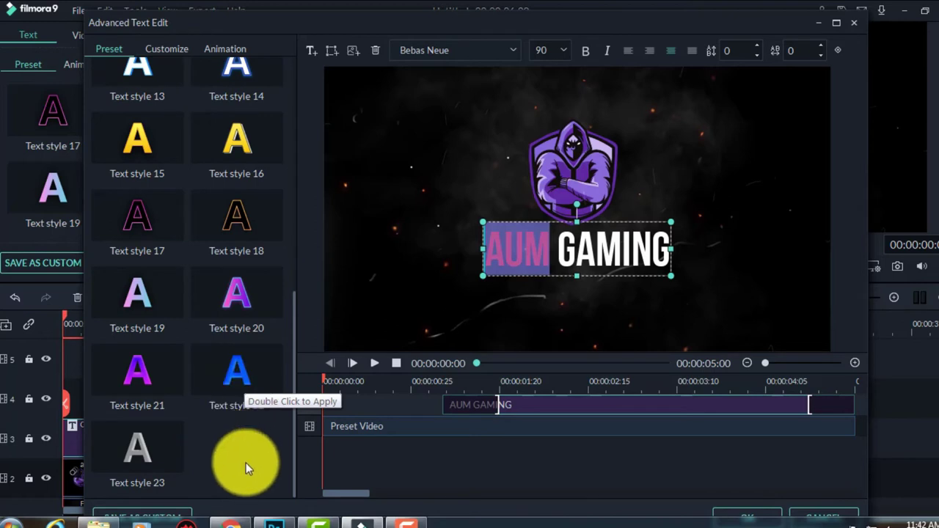
left_click(251, 372)
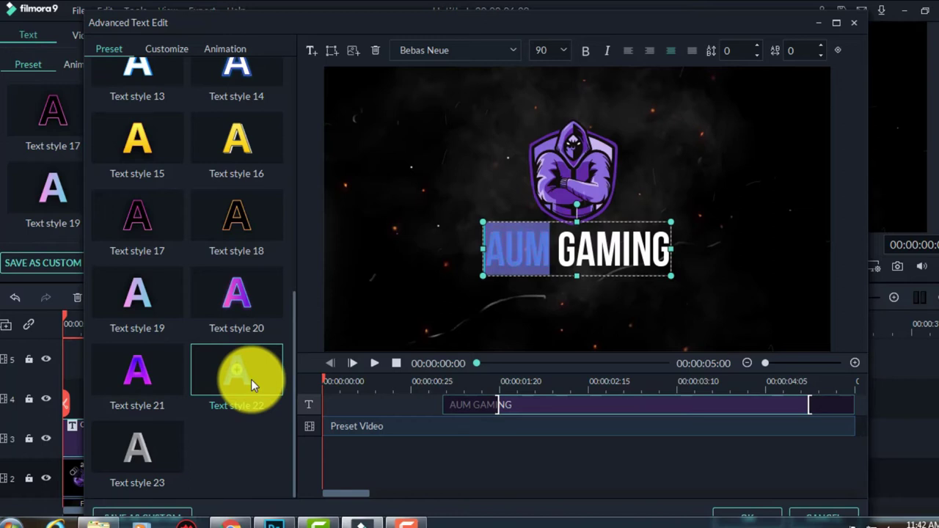
double_click(251, 385)
left_click(525, 251)
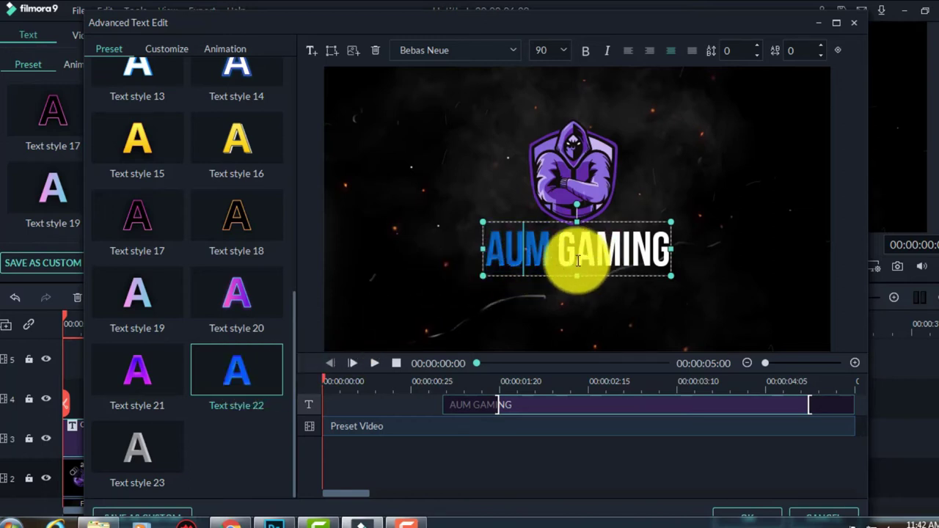
left_click(247, 375)
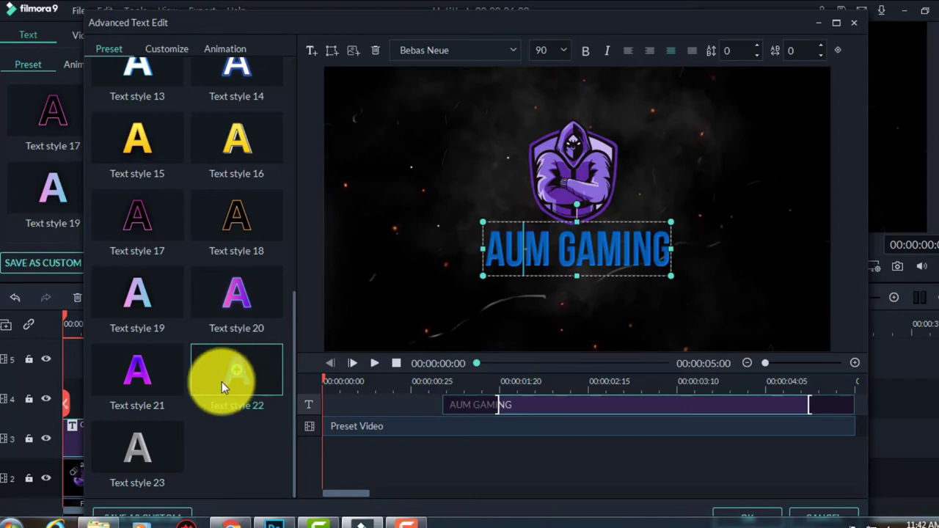
Try yellow Text style 8, then apply the red-purple gradient Text style 21.
scroll(203, 263, "up", 5)
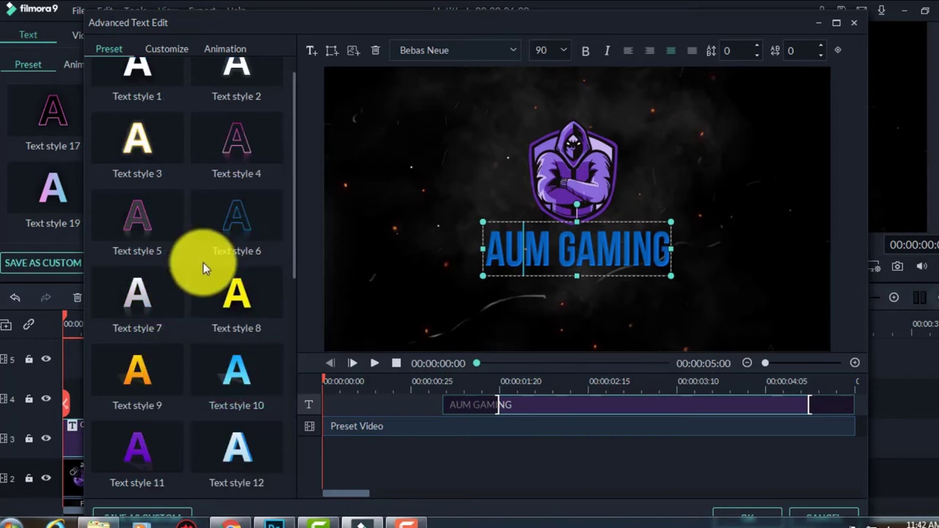
left_click(248, 295)
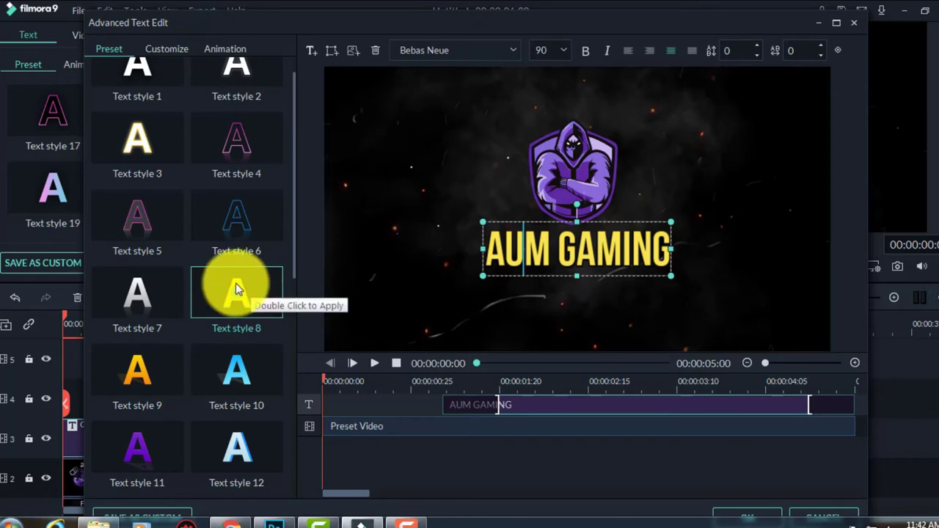
scroll(235, 283, "up", 1)
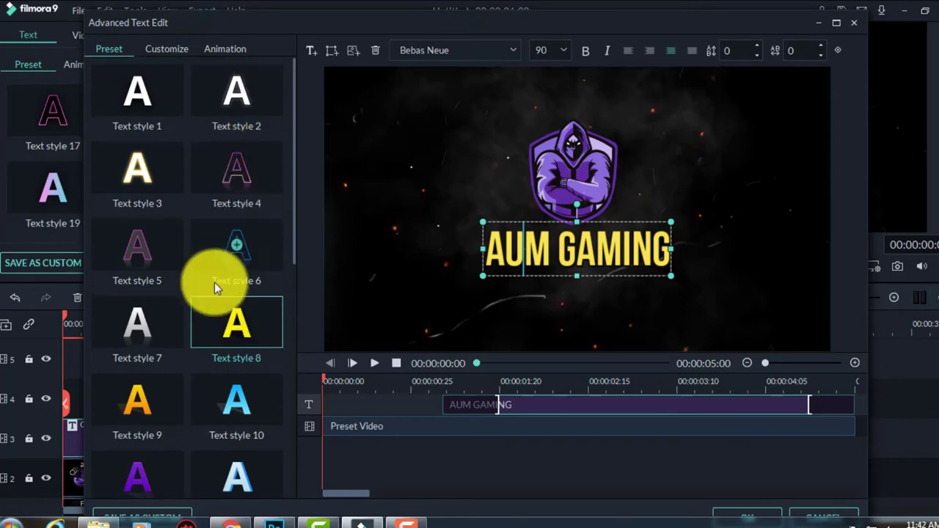
scroll(176, 308, "down", 3)
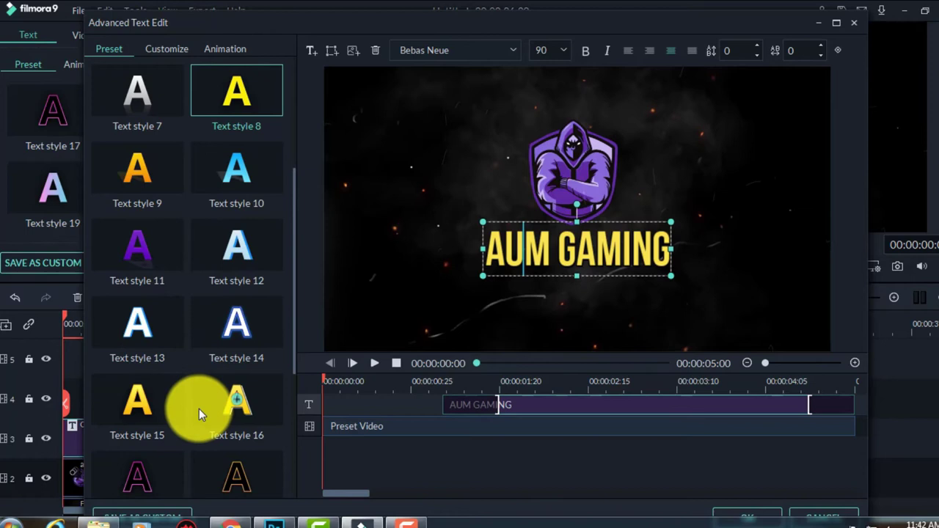
scroll(199, 409, "down", 3)
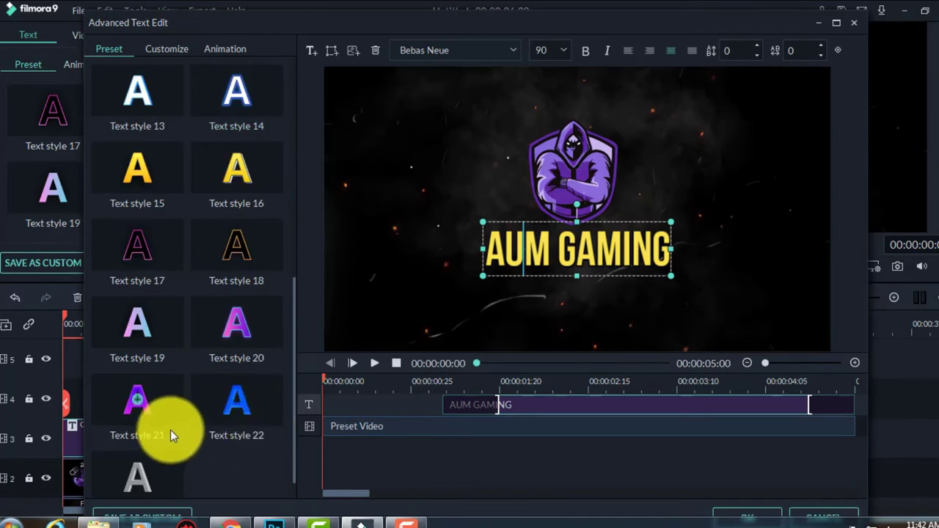
double_click(153, 404)
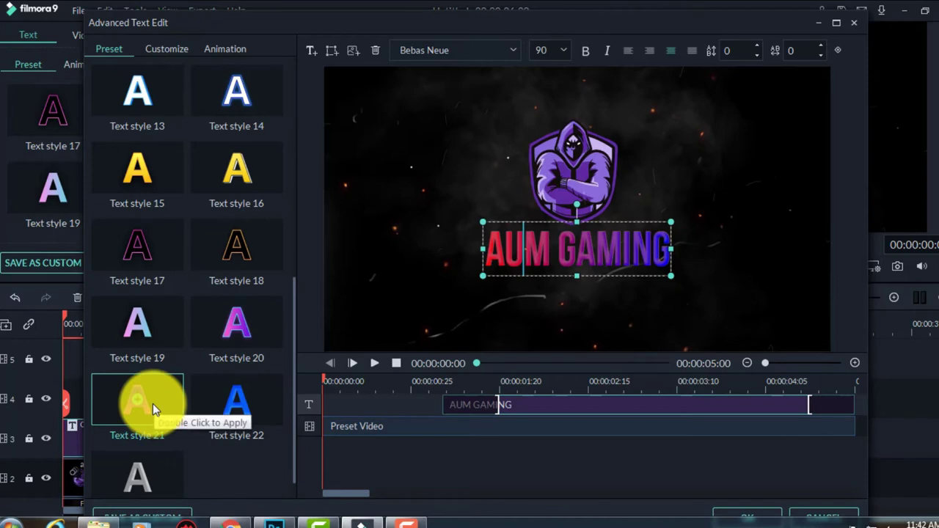
left_click_drag(557, 254, 481, 253)
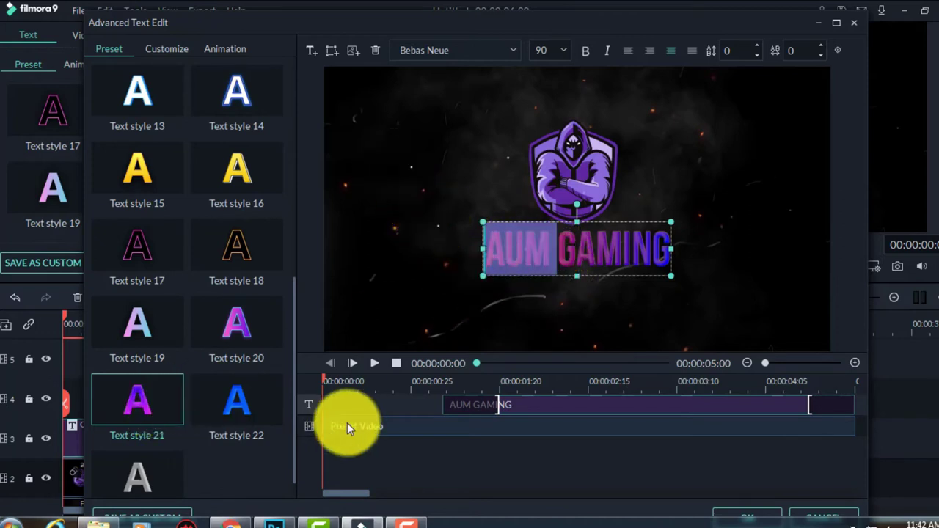
On the Customize tab, set the first gradient colour to pure red #ff0000.
left_click(175, 49)
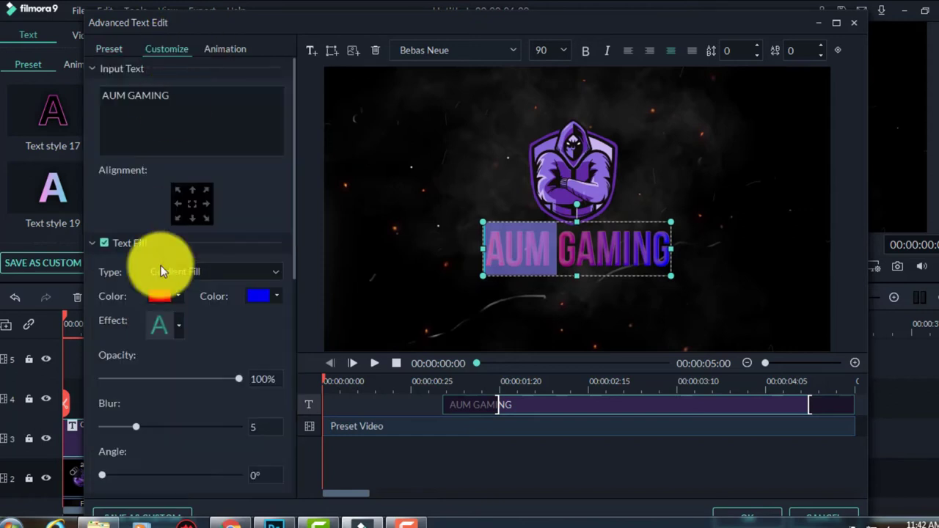
left_click(173, 296)
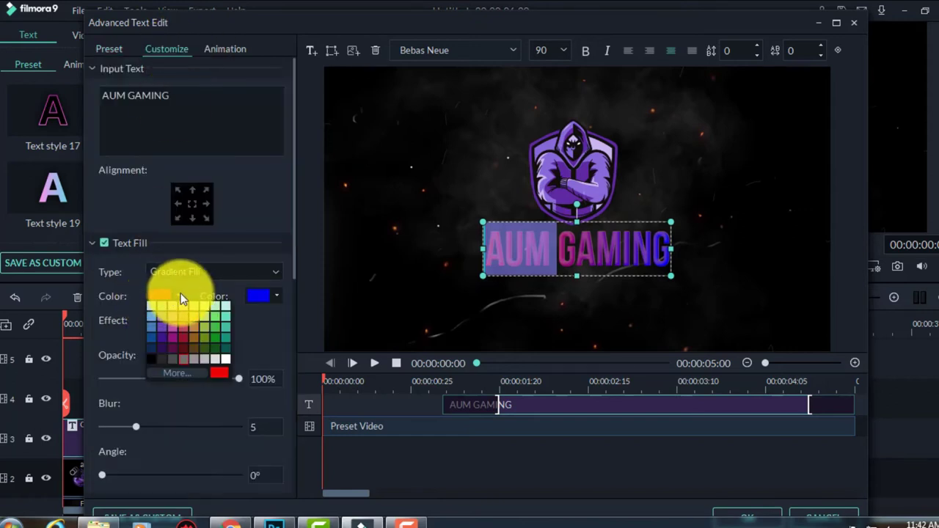
left_click(188, 372)
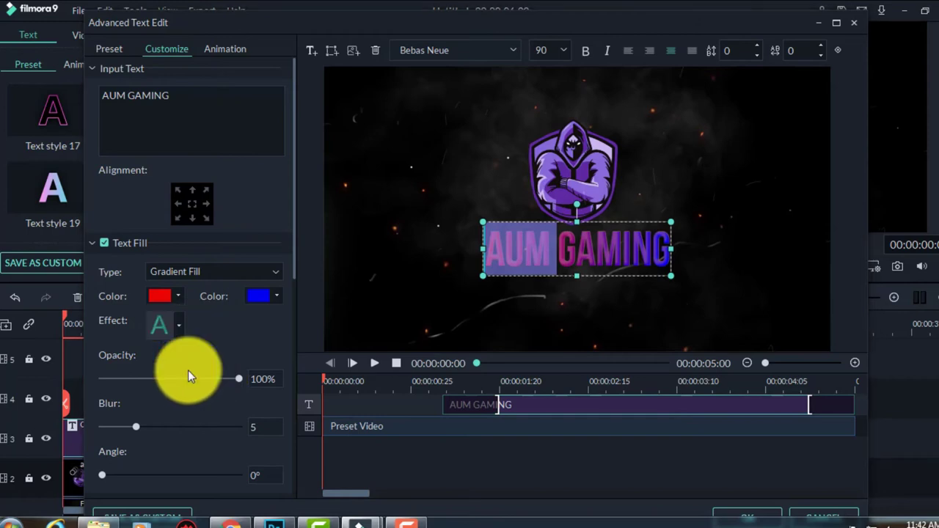
left_click(326, 198)
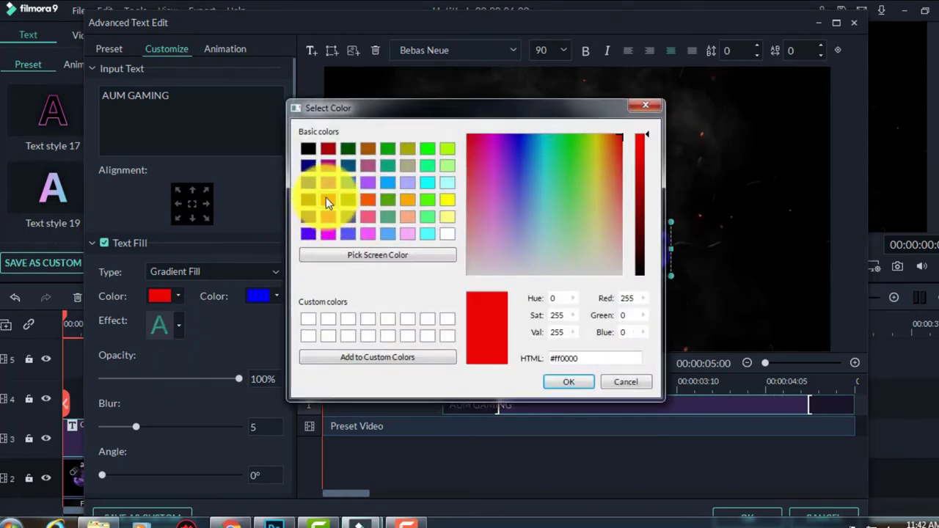
left_click(573, 382)
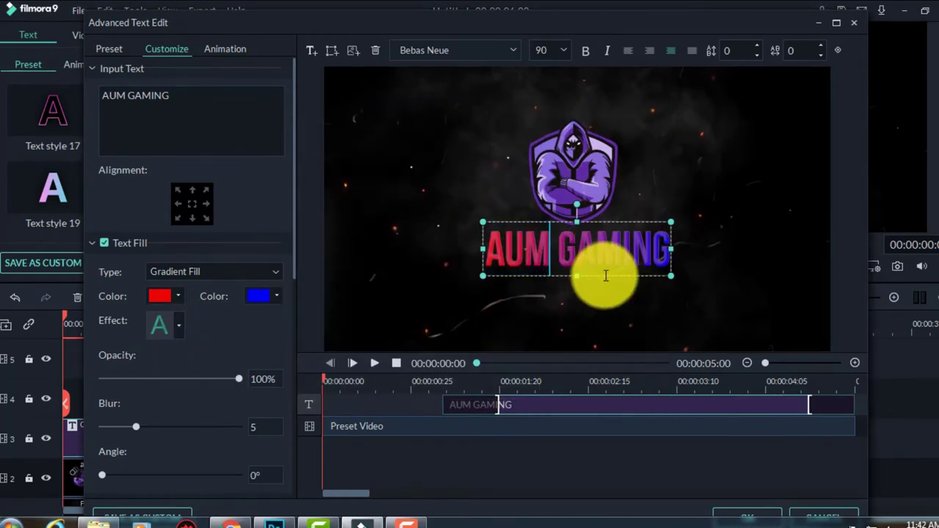
Set the second gradient colour to white for GAMING.
left_click_drag(559, 250, 671, 251)
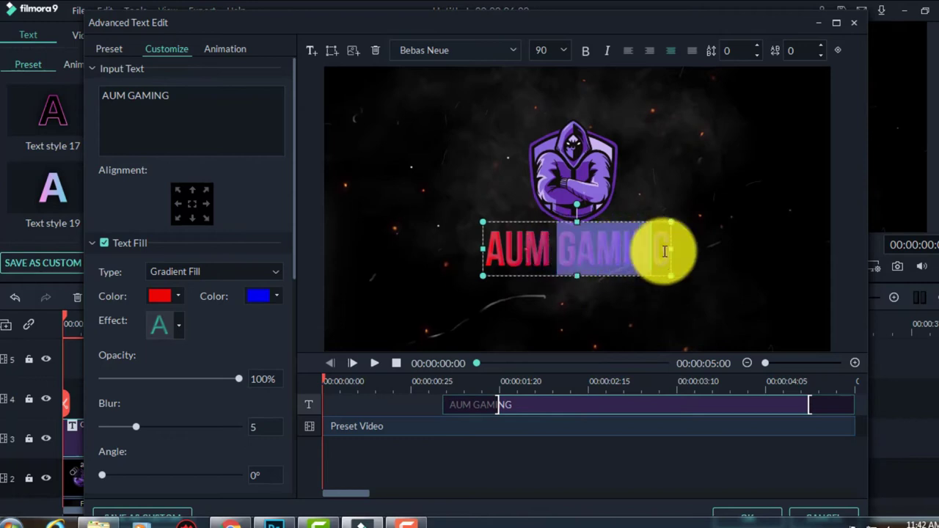
left_click(277, 294)
left_click(327, 358)
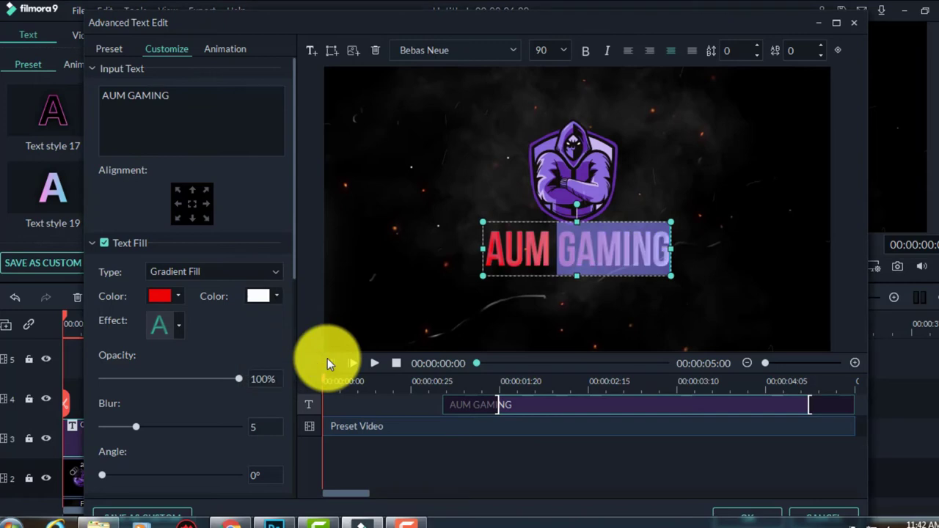
left_click(504, 258)
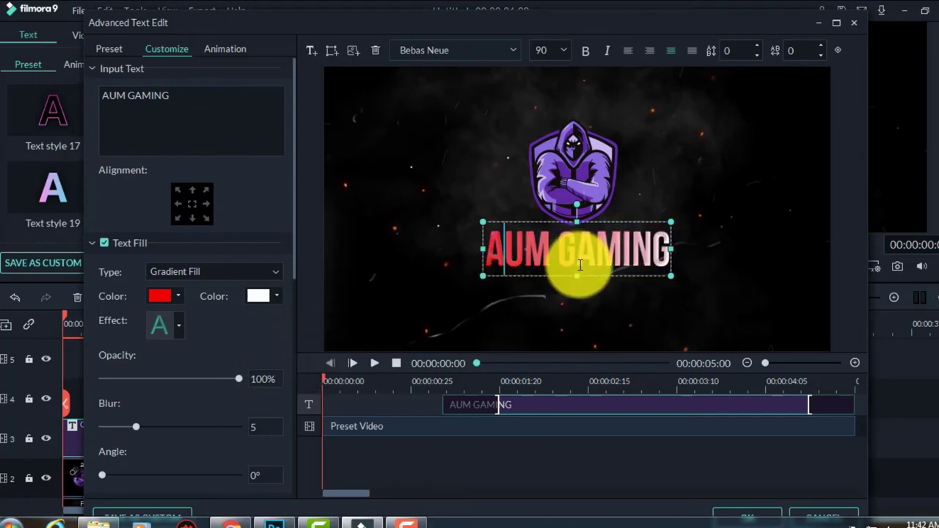
left_click(177, 328)
left_click(127, 364)
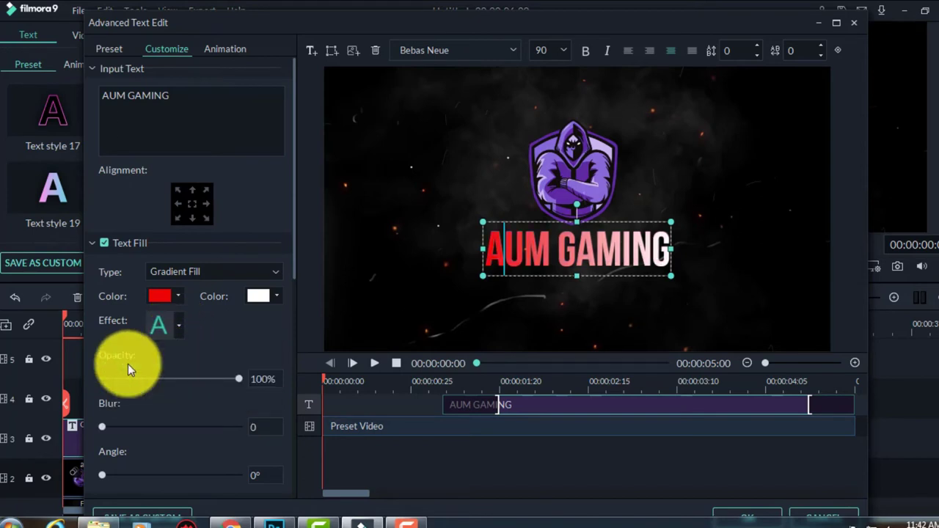
left_click(177, 324)
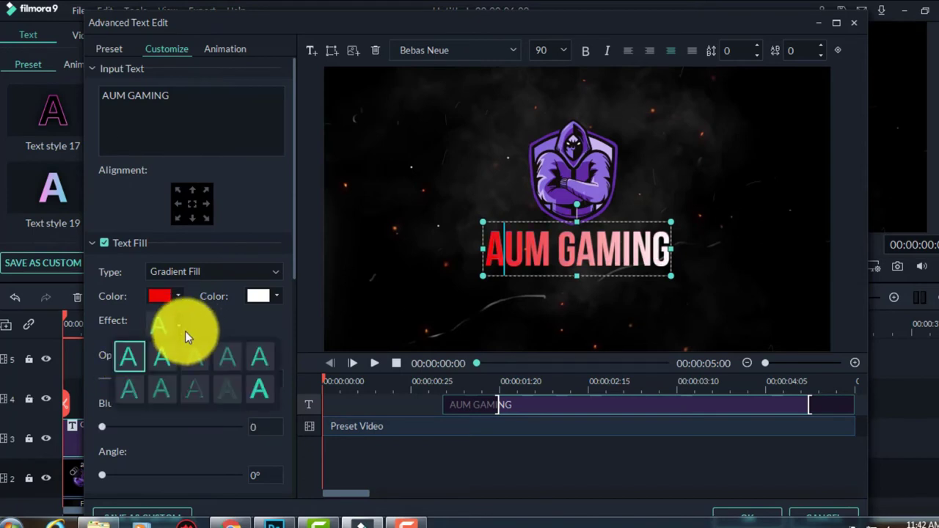
left_click(260, 389)
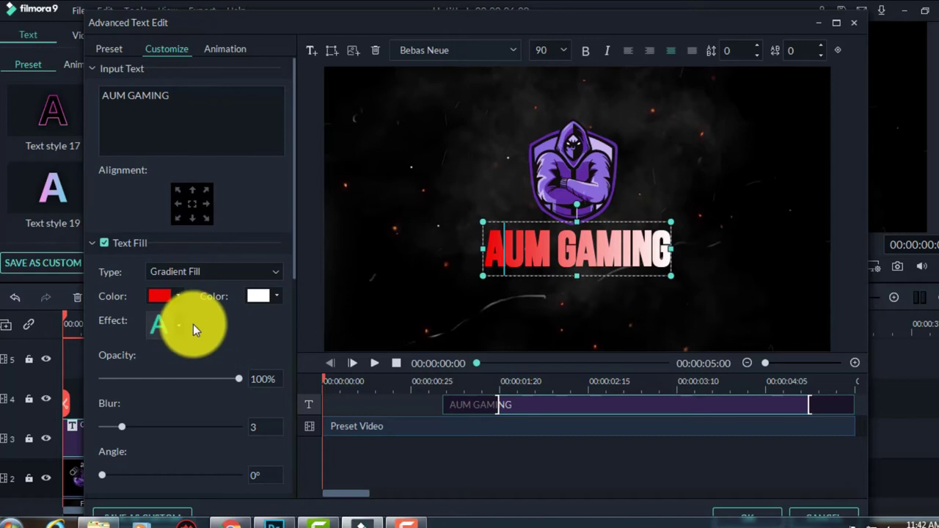
left_click(189, 327)
left_click(257, 361)
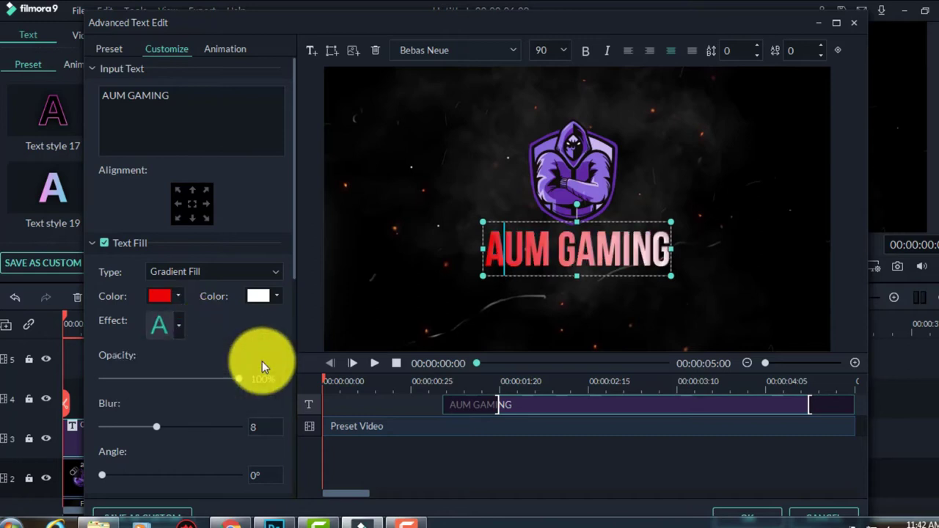
left_click(176, 327)
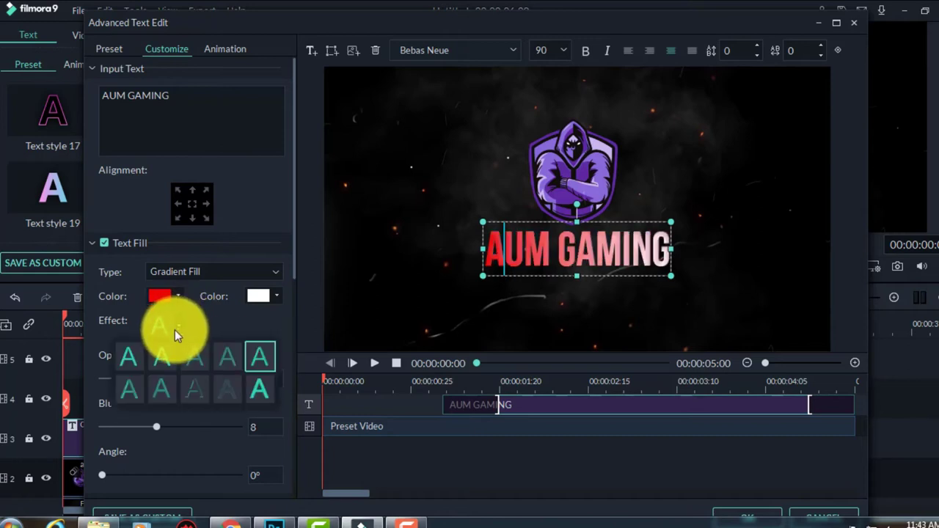
left_click(132, 393)
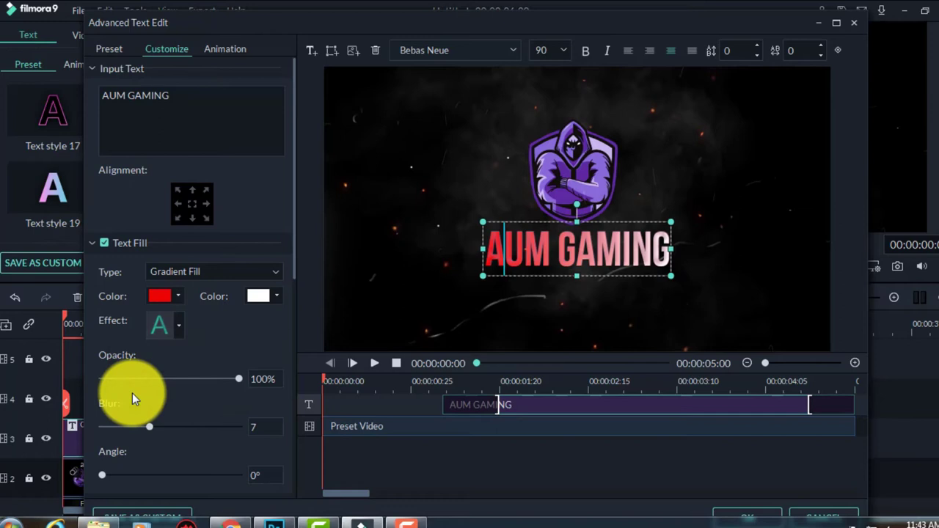
left_click(179, 324)
left_click(179, 365)
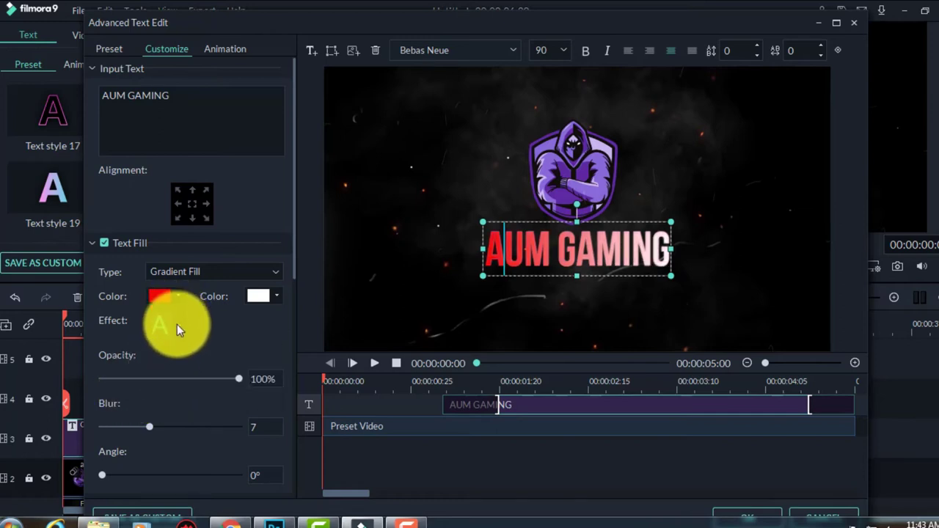
left_click(176, 324)
left_click(135, 358)
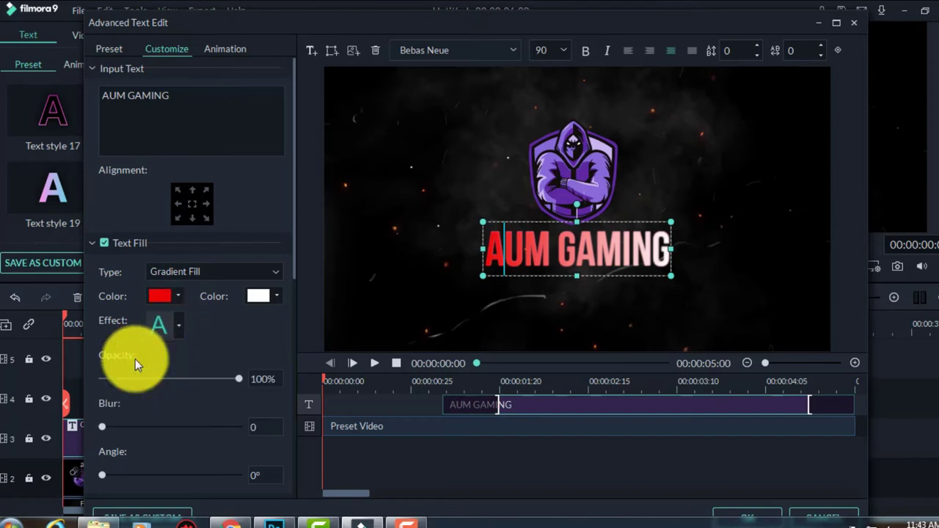
left_click_drag(239, 380, 247, 380)
left_click_drag(105, 425, 51, 426)
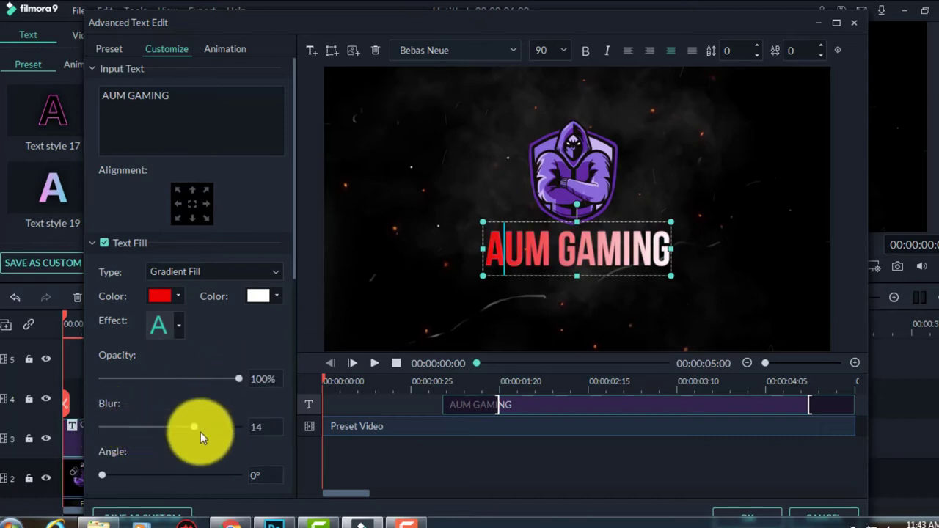
mouse_move(102, 475)
left_mouse_down()
mouse_move(225, 479)
mouse_move(82, 469)
left_mouse_up()
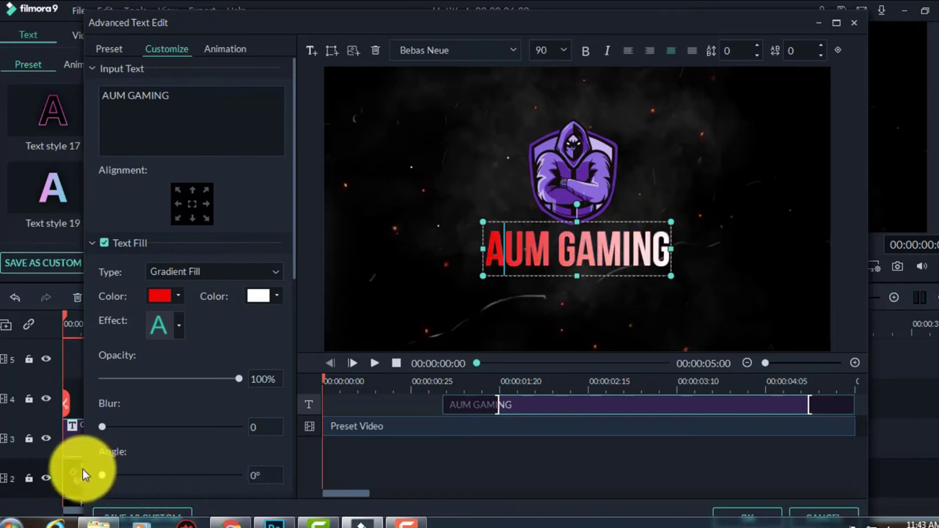
scroll(203, 434, "down", 2)
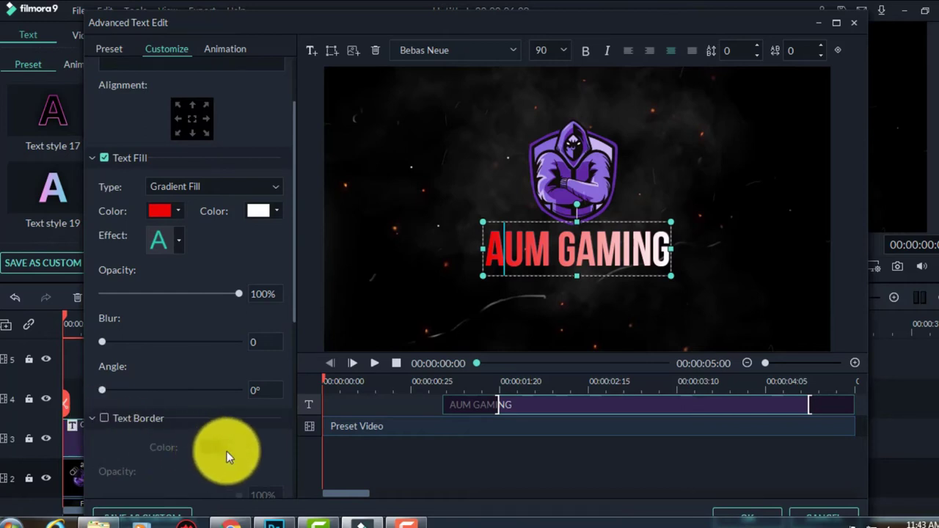
left_click(104, 418)
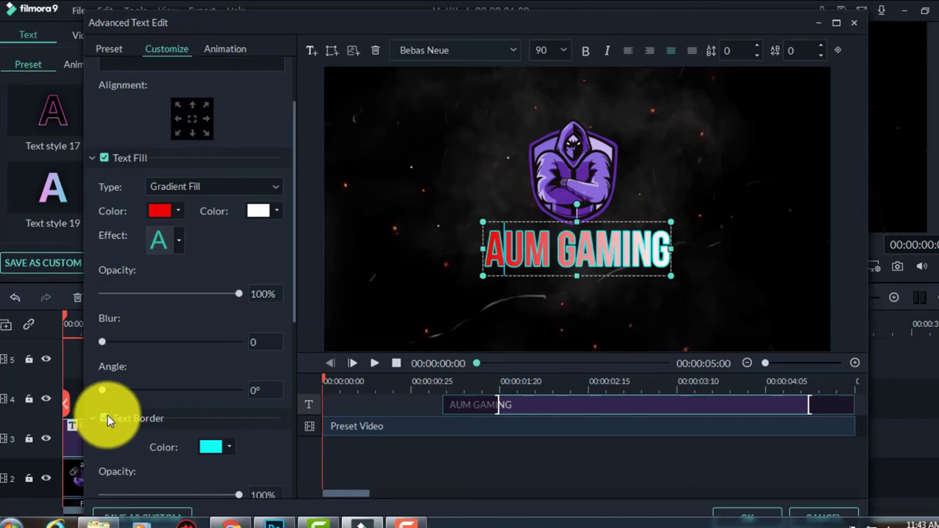
left_click(220, 447)
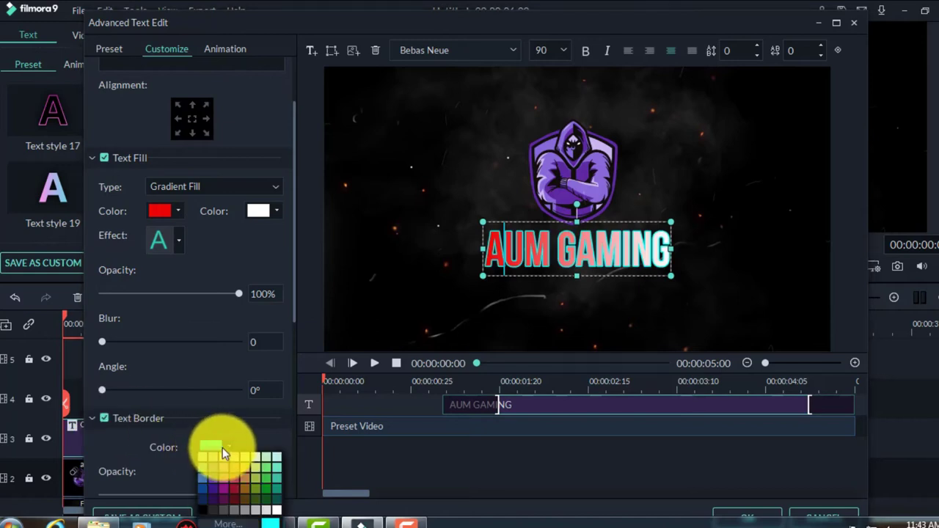
left_click(275, 510)
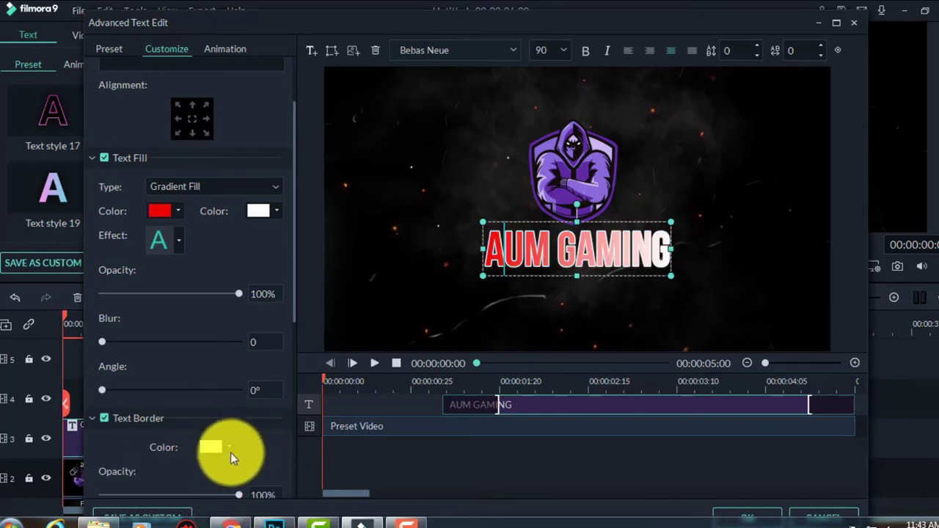
left_click(229, 448)
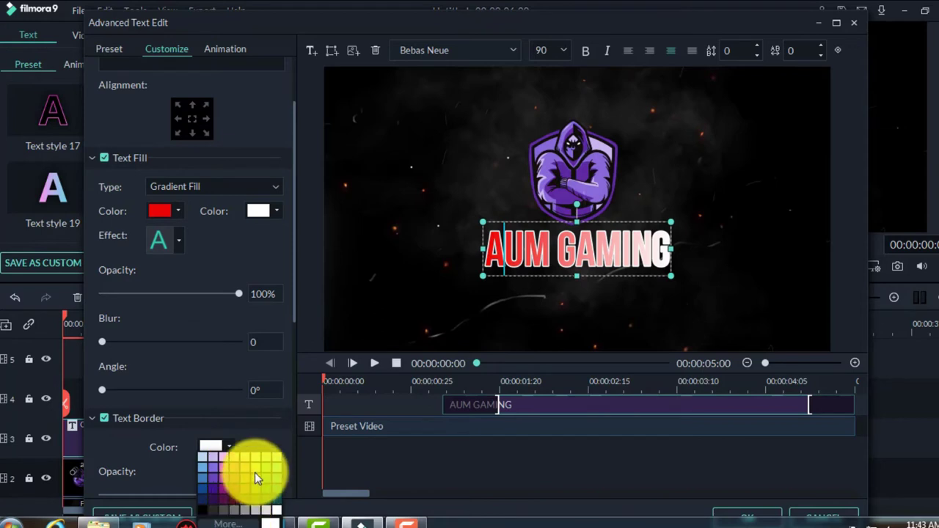
left_click(254, 470)
scroll(268, 416, "down", 1)
scroll(268, 416, "down", 1)
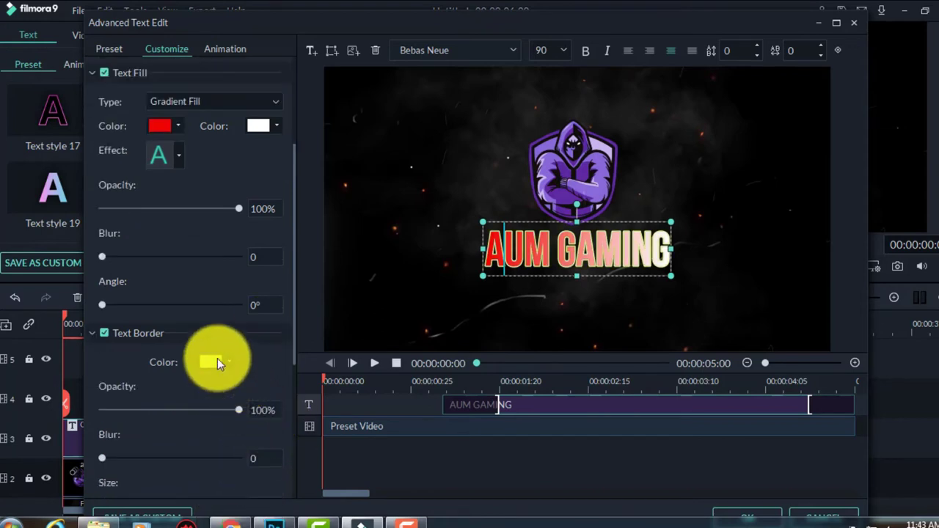
left_click(217, 360)
left_click(235, 405)
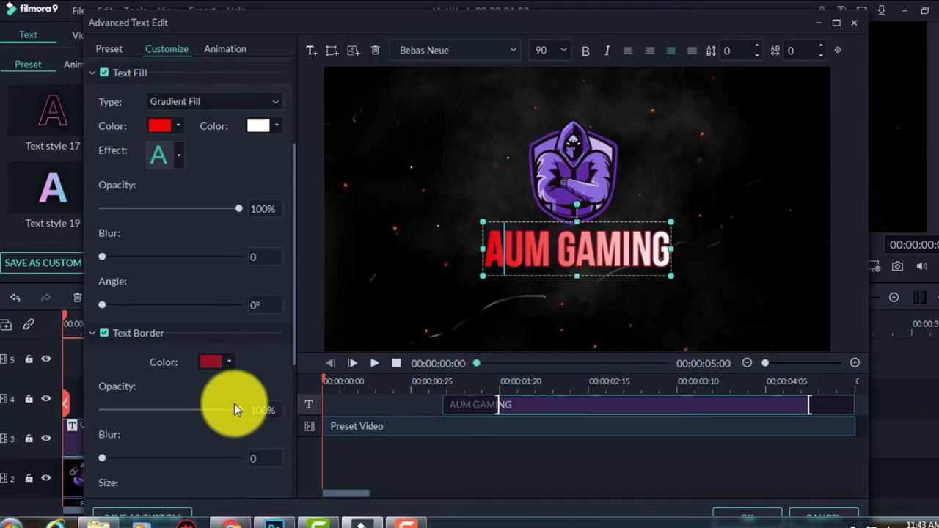
left_click(224, 360)
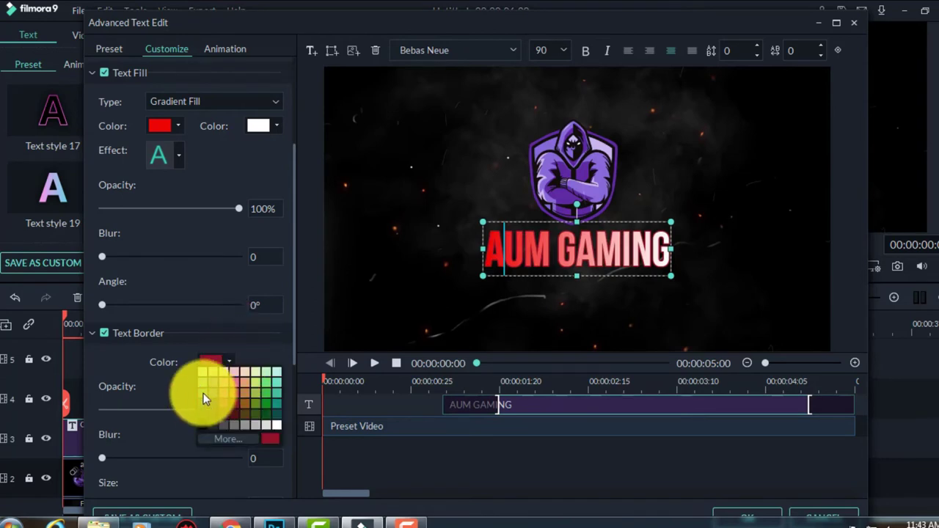
left_click(202, 369)
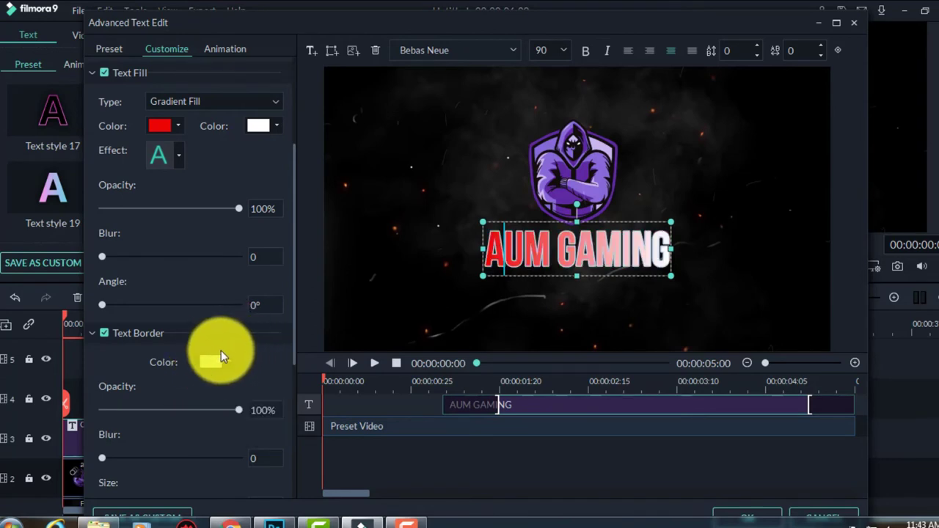
left_click(219, 359)
left_click(277, 426)
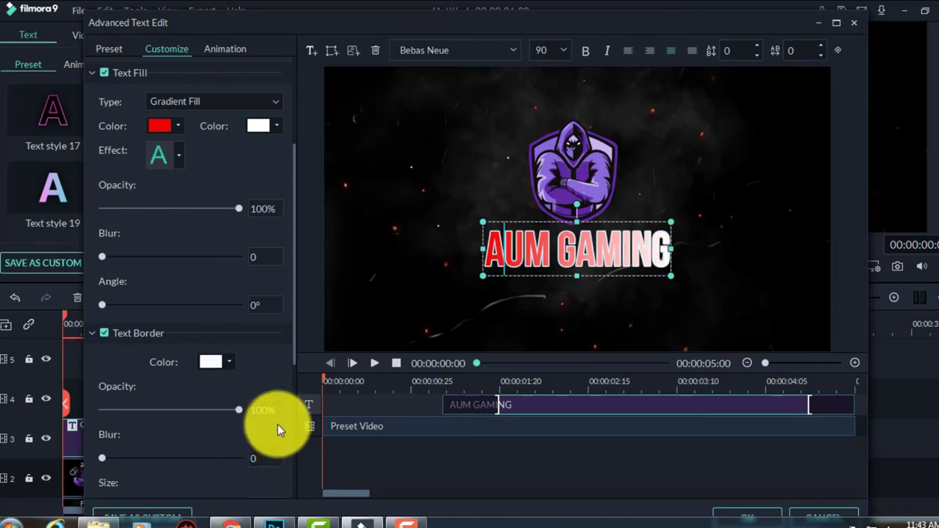
left_click_drag(240, 410, 113, 400)
left_click(103, 333)
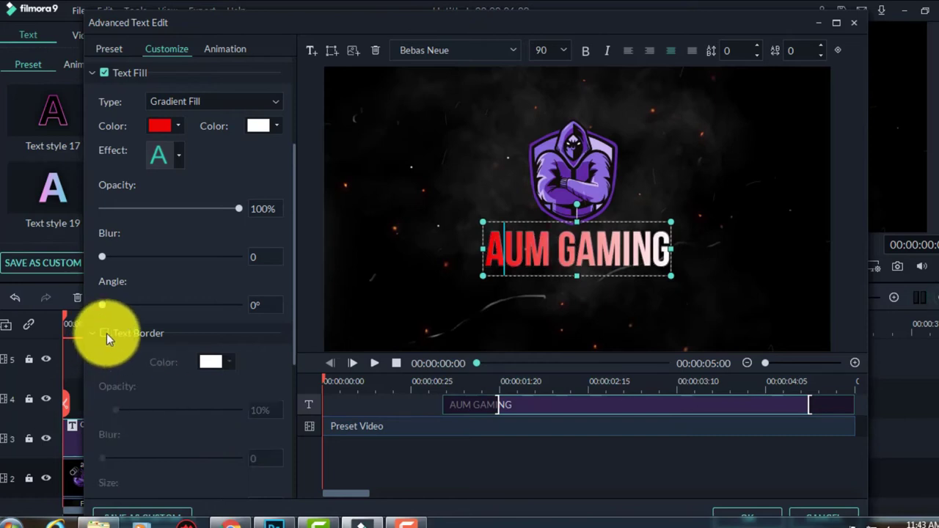
Make the text shadow white and lower its opacity, then switch Text Shadow off.
scroll(169, 406, "down", 2)
scroll(175, 414, "down", 1)
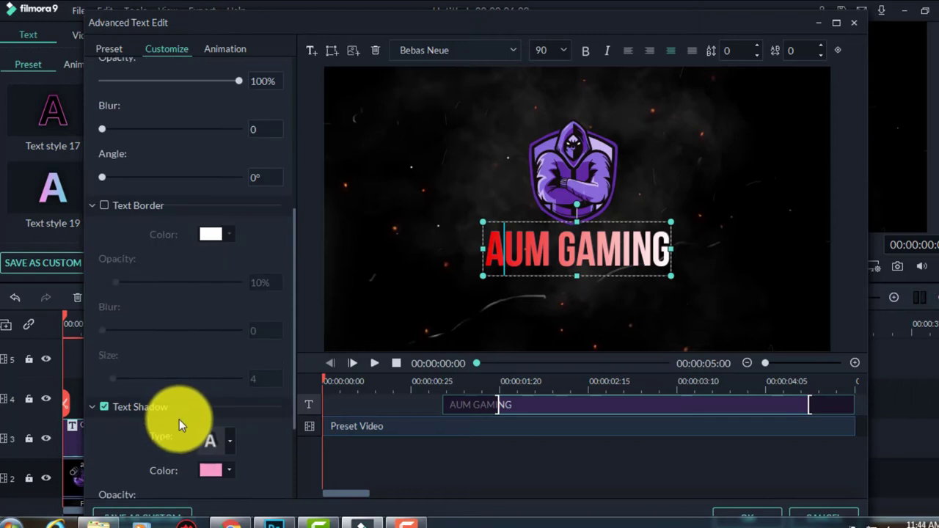
scroll(181, 419, "down", 1)
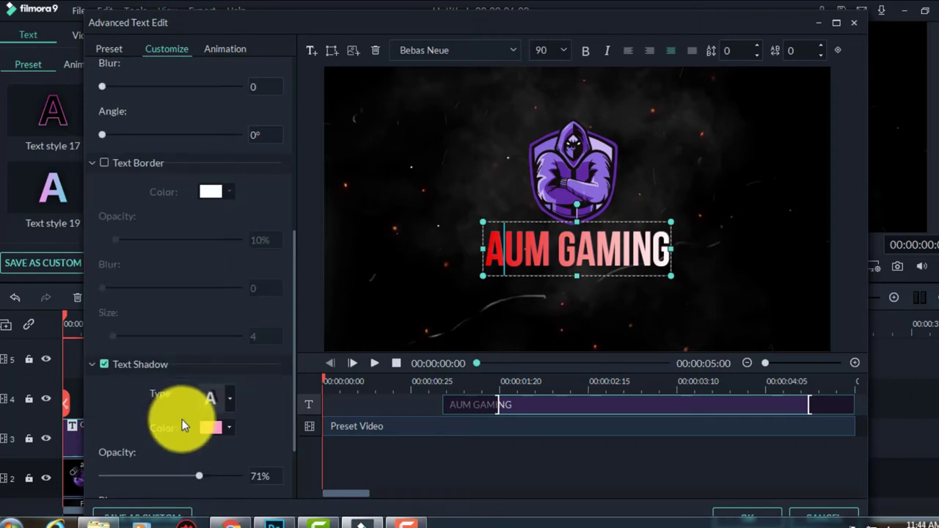
left_click(225, 428)
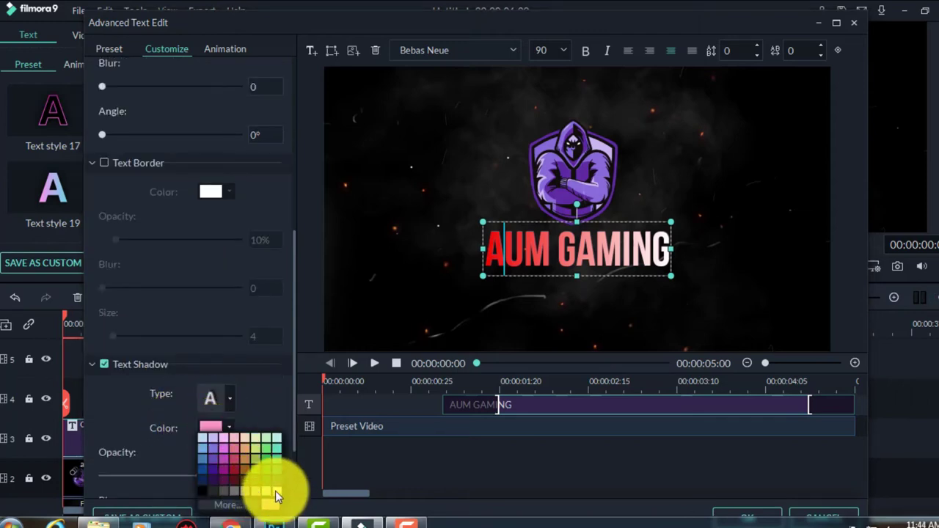
left_click(275, 491)
mouse_move(199, 476)
left_mouse_down()
mouse_move(231, 472)
mouse_move(102, 476)
left_mouse_up()
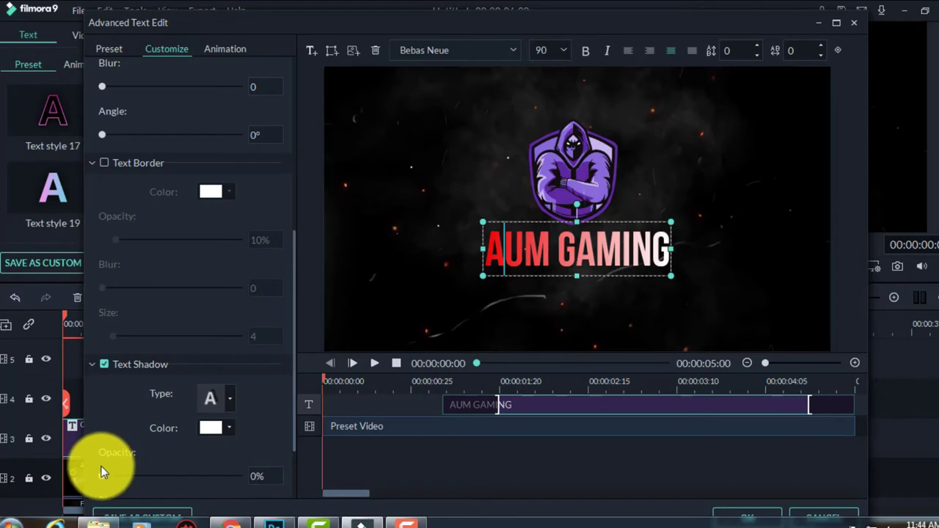
left_click(103, 365)
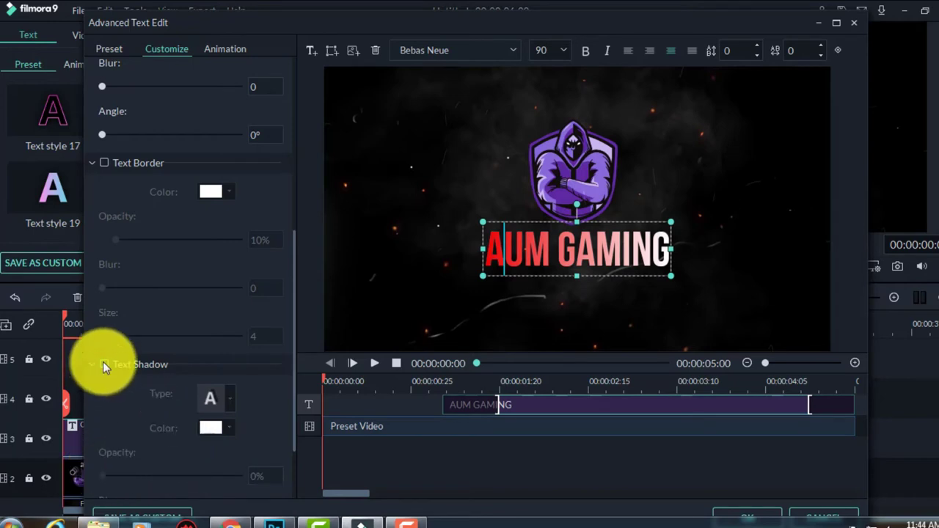
scroll(144, 401, "down", 2)
scroll(149, 405, "up", 3)
scroll(153, 401, "up", 1)
scroll(159, 379, "up", 5)
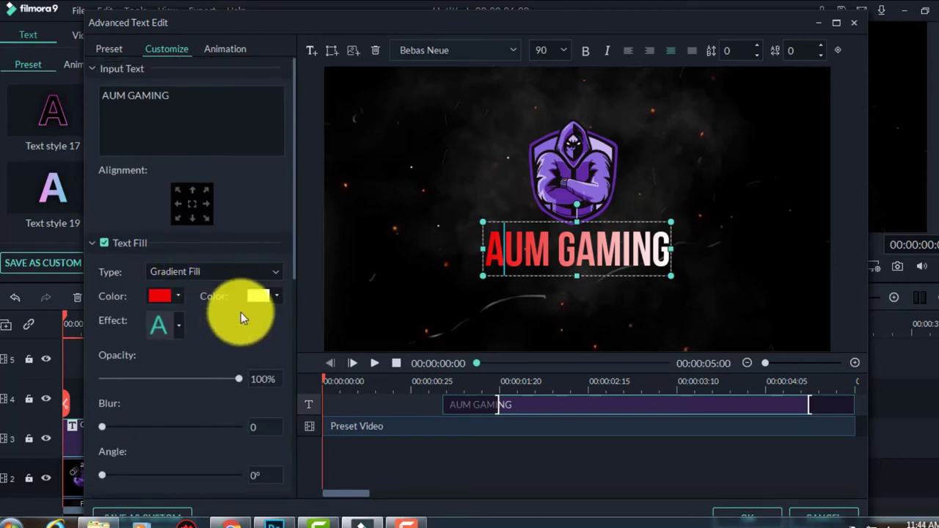
Try Image fill and Gradient Fill as the fill type, finally choosing solid Text Fill.
left_click(277, 265)
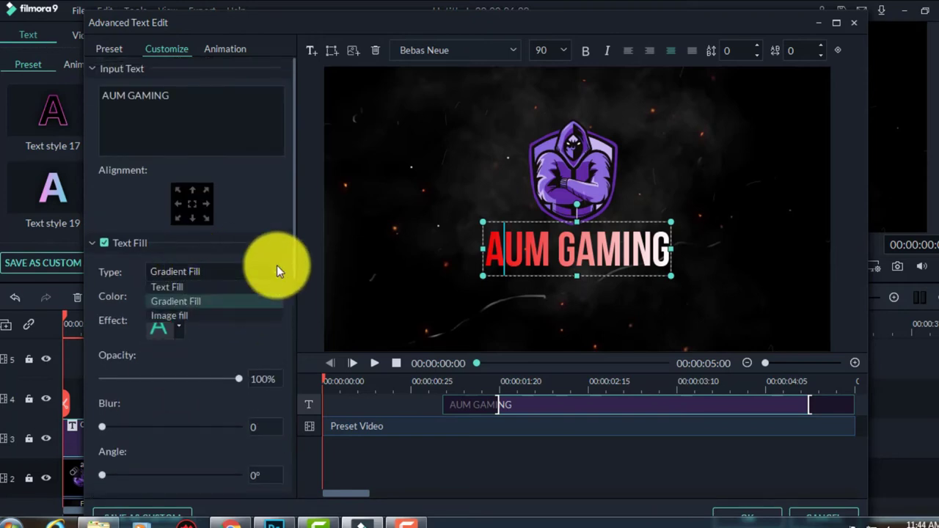
left_click(196, 316)
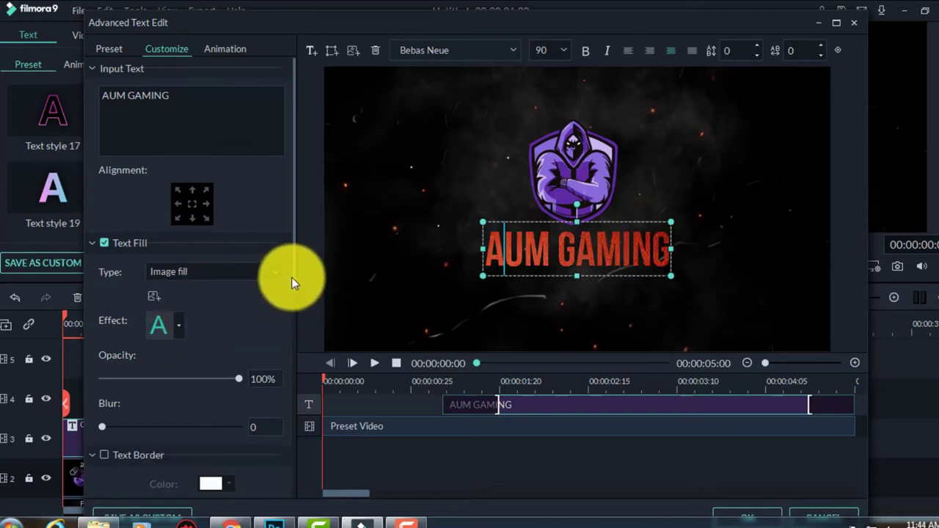
left_click(276, 269)
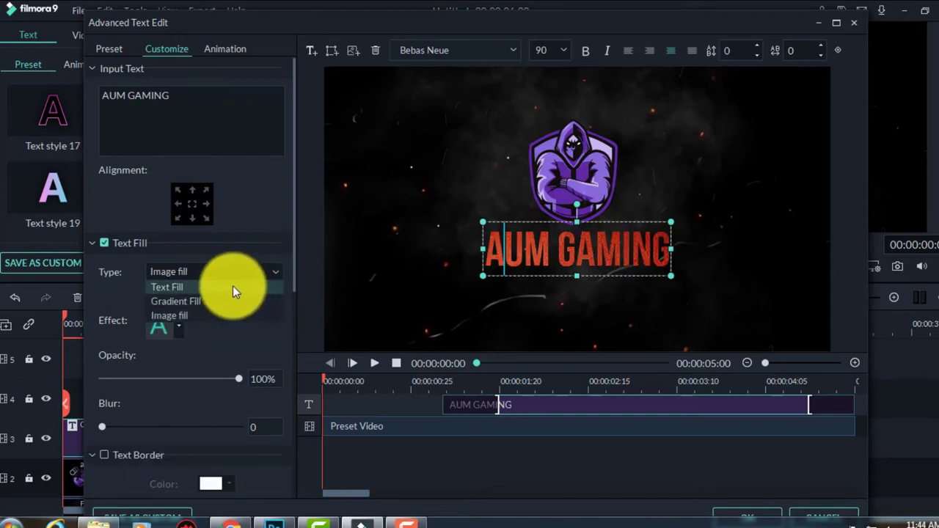
left_click(233, 286)
left_click(255, 270)
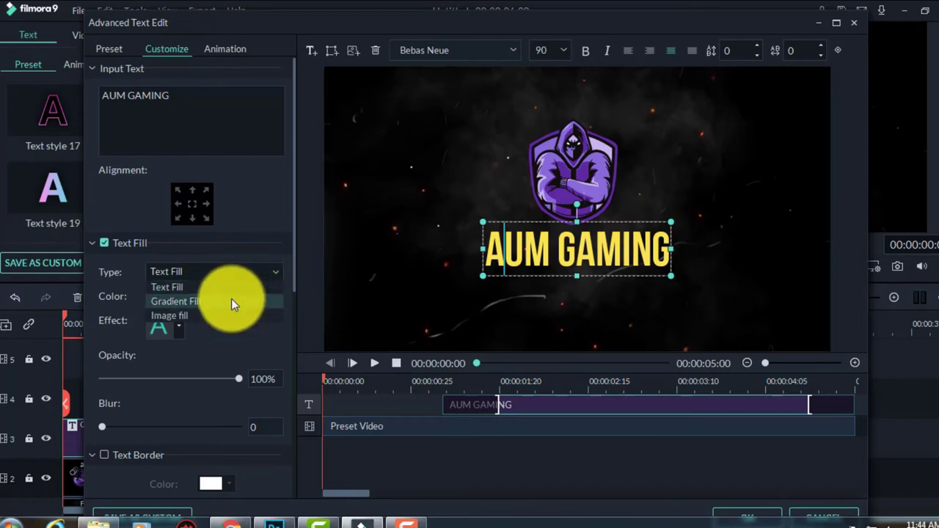
left_click(231, 301)
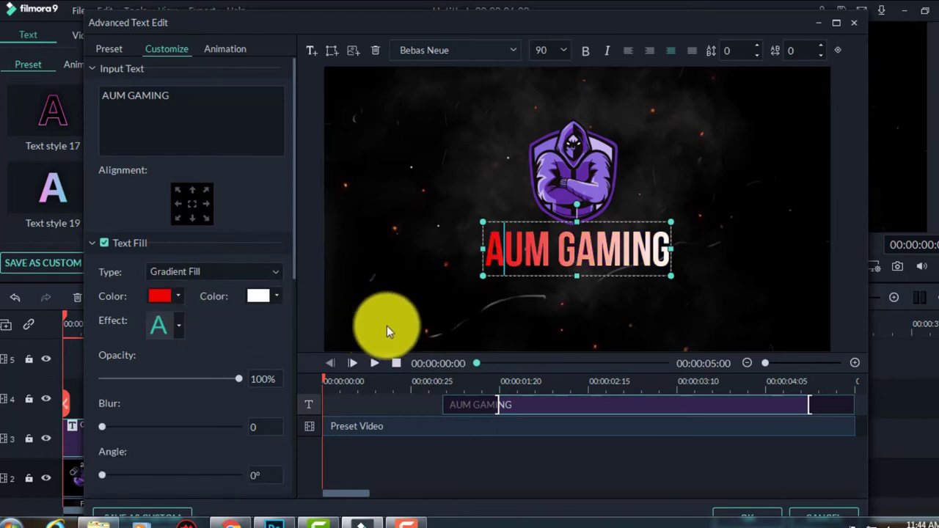
left_click(275, 265)
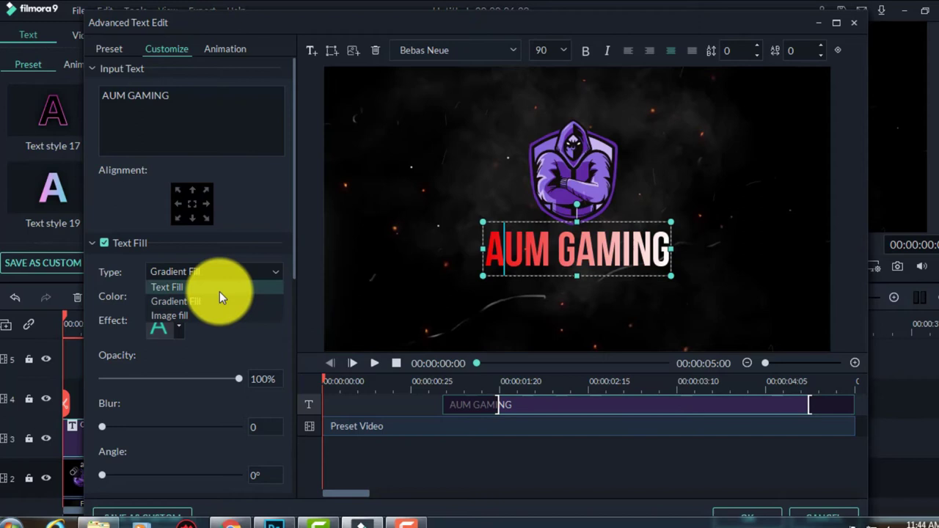
left_click(219, 290)
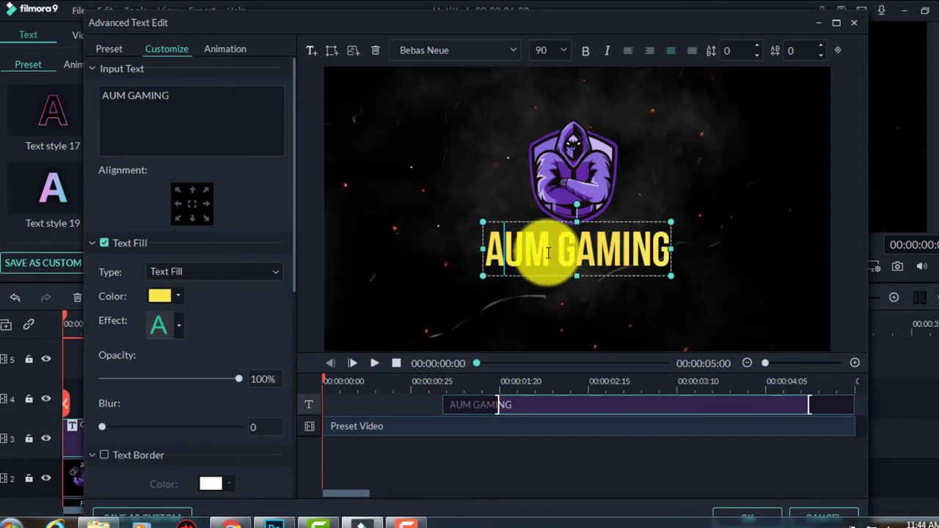
Colour the word AUM bright red through the full colour picker.
left_click_drag(548, 253, 447, 257)
left_click(178, 296)
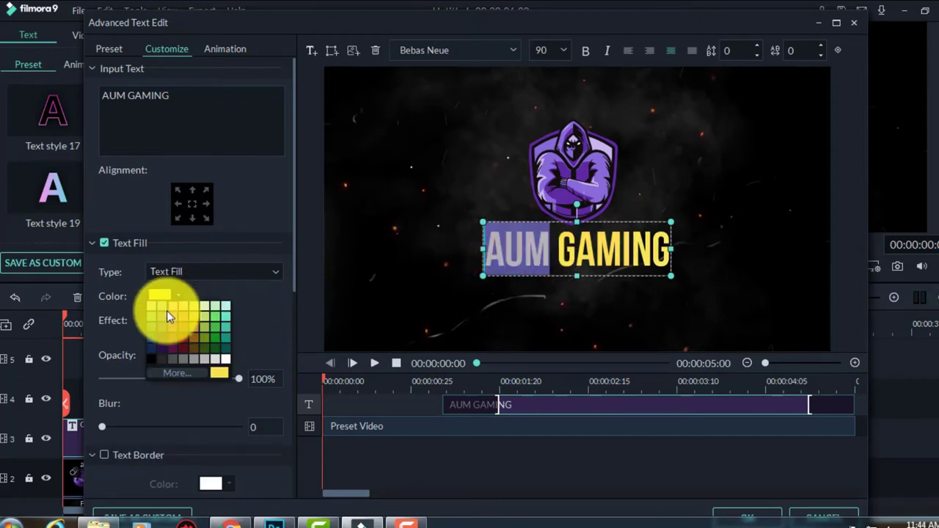
left_click(192, 373)
left_click(310, 199)
left_click(328, 203)
left_click(569, 382)
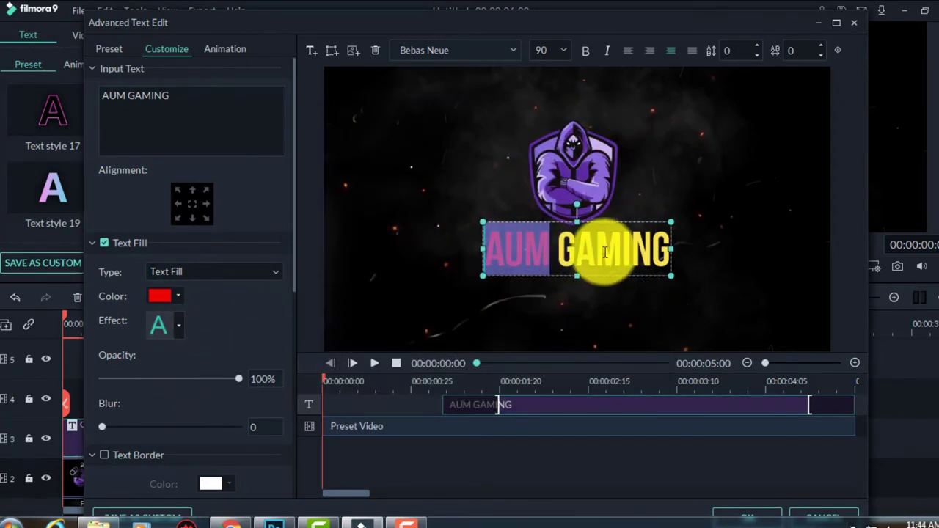
Make GAMING white, then apply the changes and close Advanced Text Edit.
left_click_drag(559, 252, 669, 250)
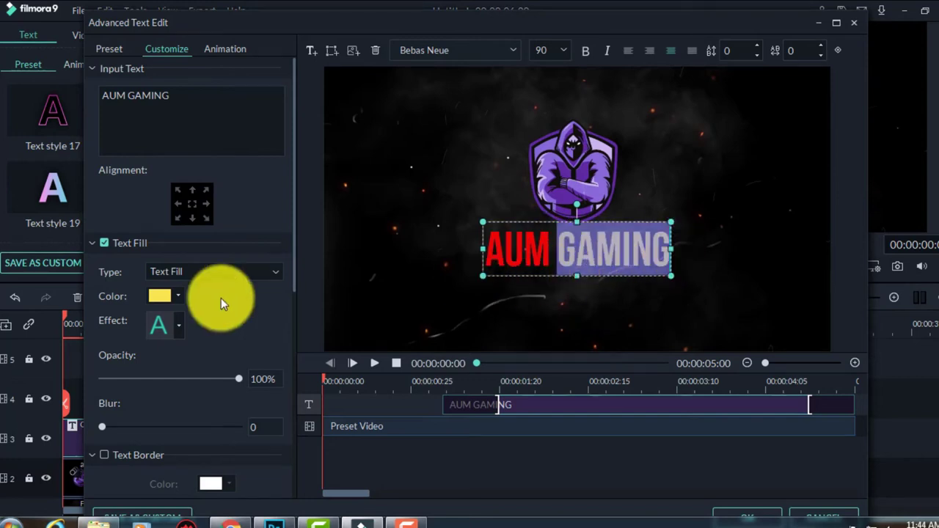
left_click(172, 294)
left_click(220, 360)
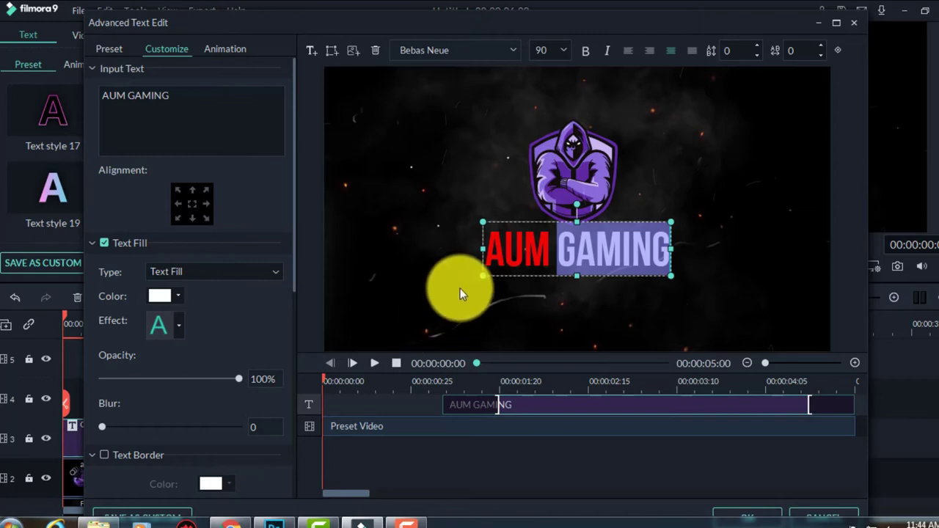
left_click(520, 251)
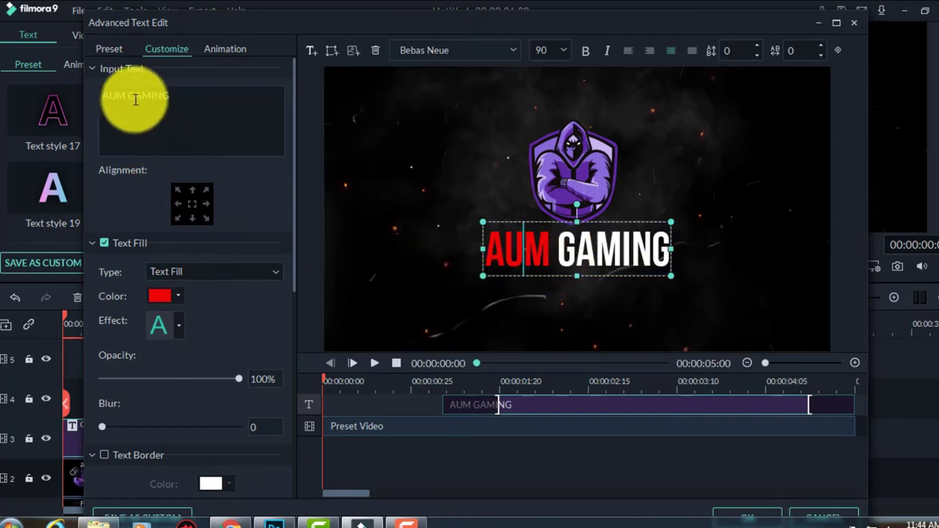
left_click(117, 53)
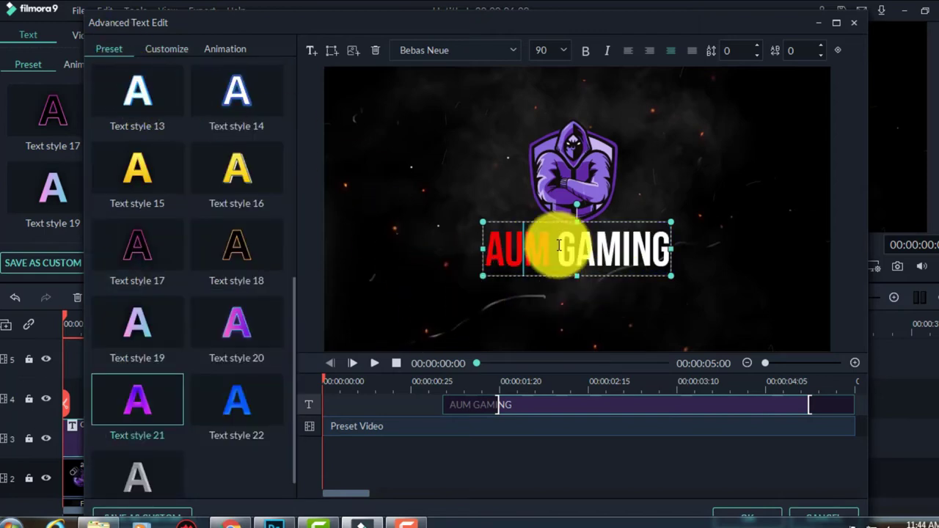
left_click(756, 512)
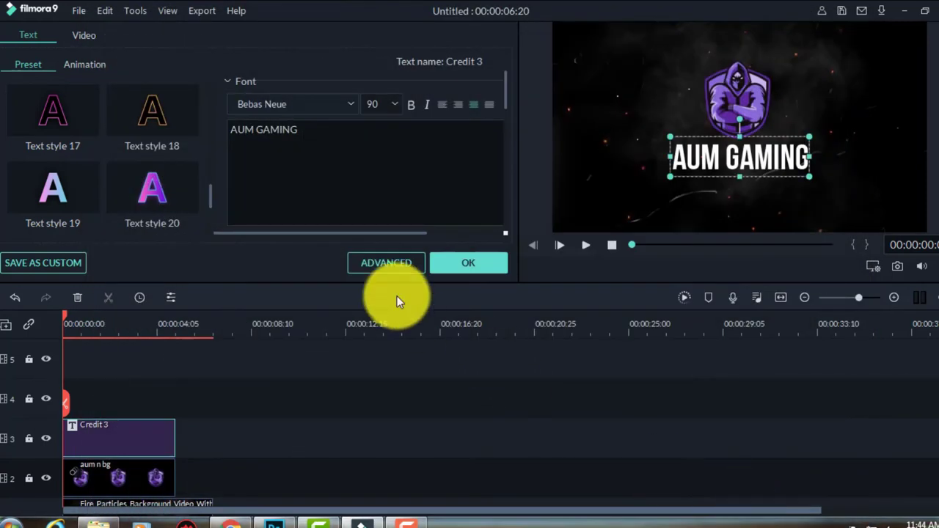
Set the AUM GAMING title to bold Artographie Medium.
left_click_drag(315, 130, 224, 130)
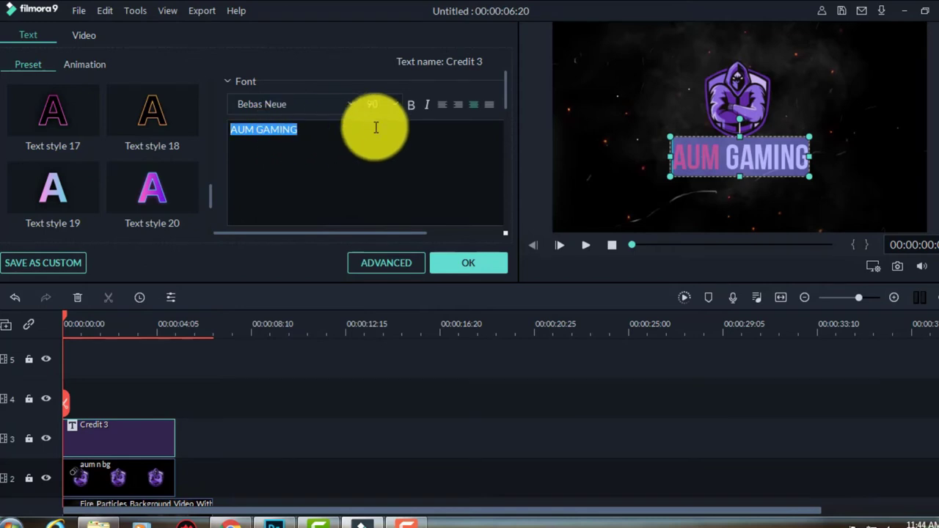
left_click(347, 103)
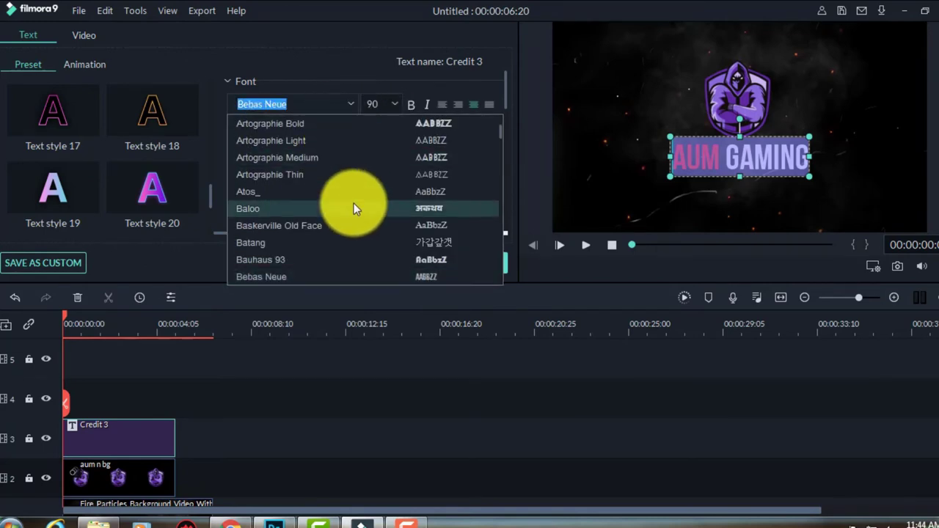
left_click(347, 155)
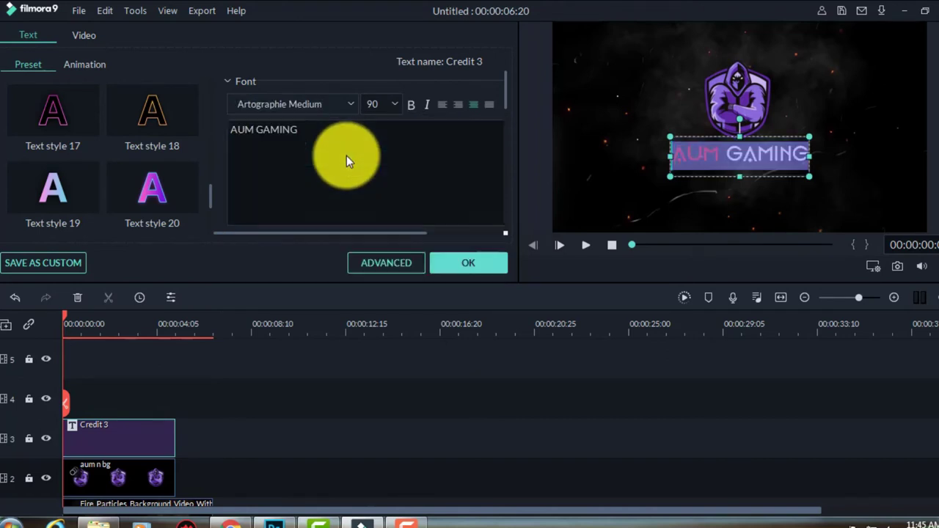
left_click(715, 158)
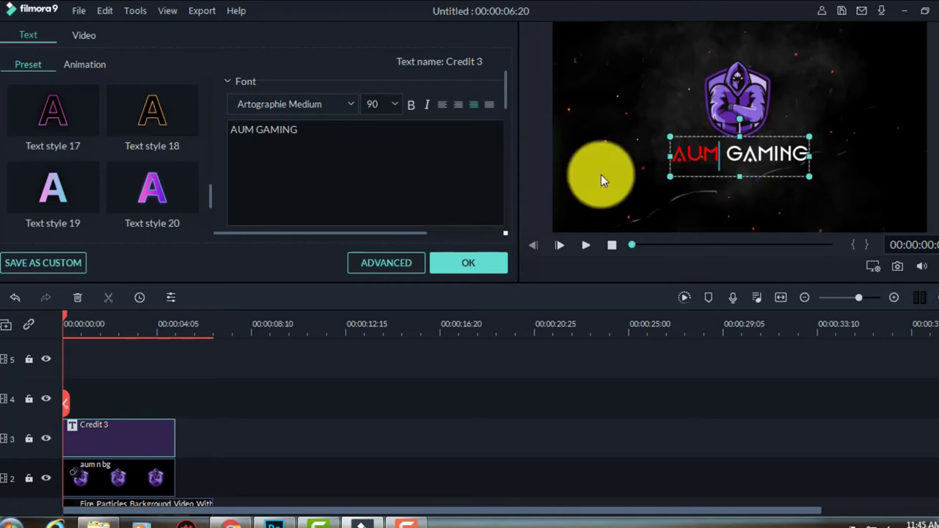
left_click_drag(228, 130, 451, 130)
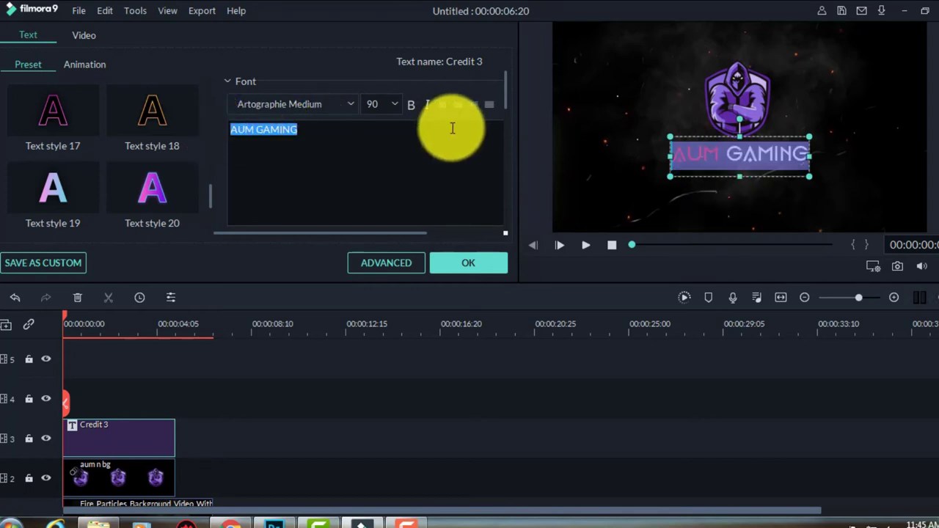
left_click(408, 106)
left_click(727, 156)
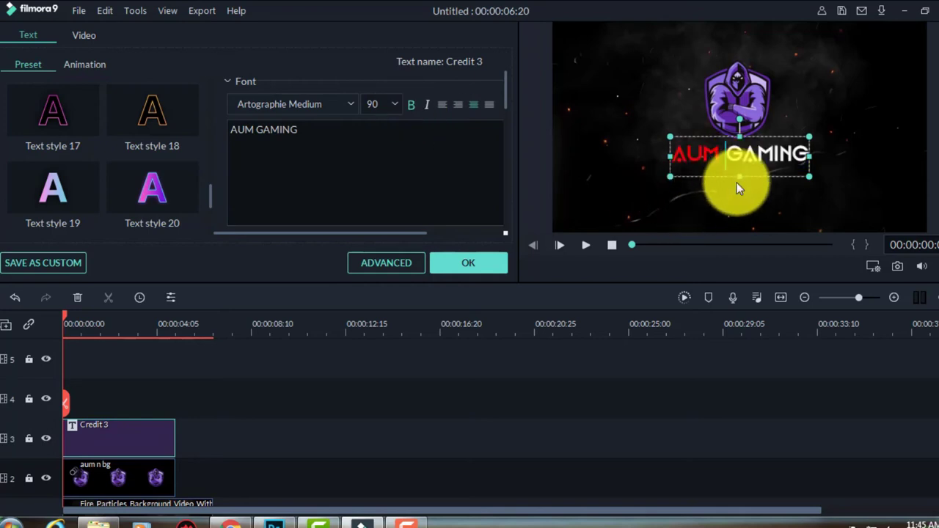
Enlarge the title box in the preview and nudge it slightly right.
left_click_drag(671, 177, 662, 180)
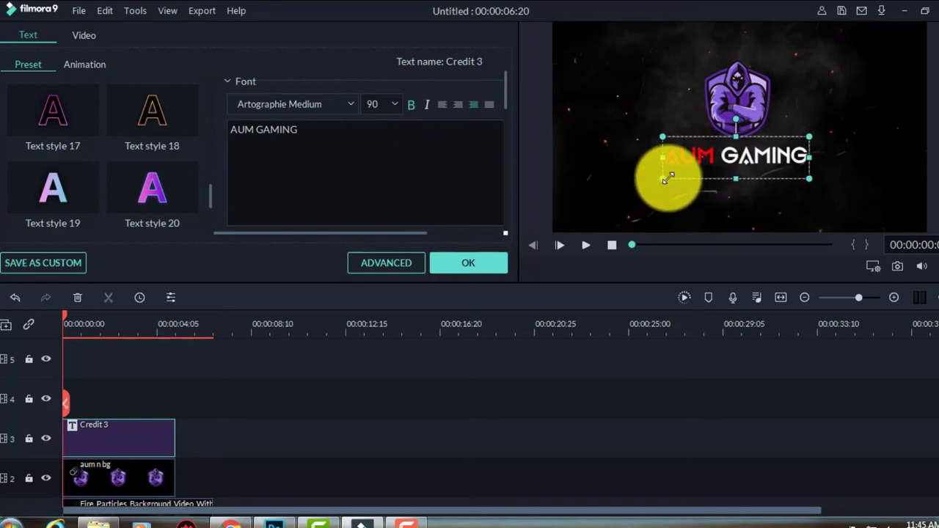
left_click(745, 201)
left_click(748, 159)
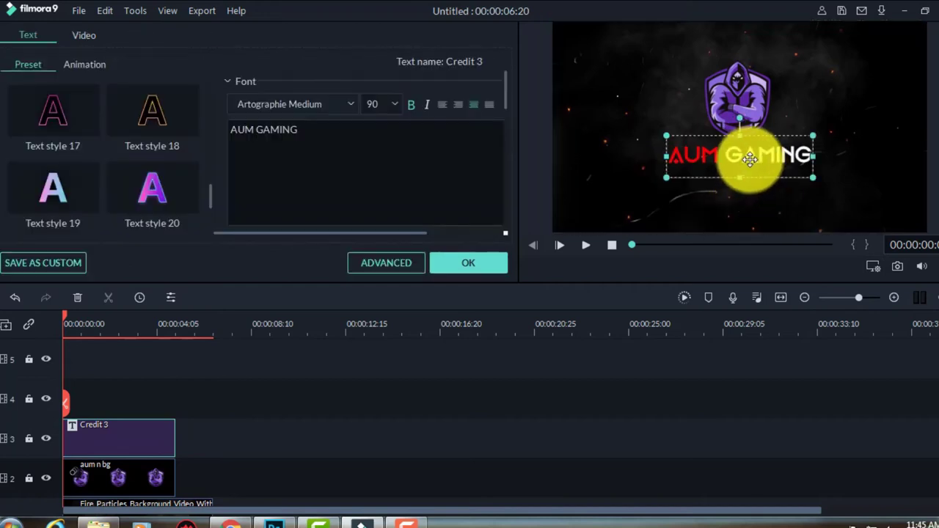
mouse_move(749, 157)
left_mouse_down()
mouse_move(757, 160)
mouse_move(750, 158)
left_mouse_up()
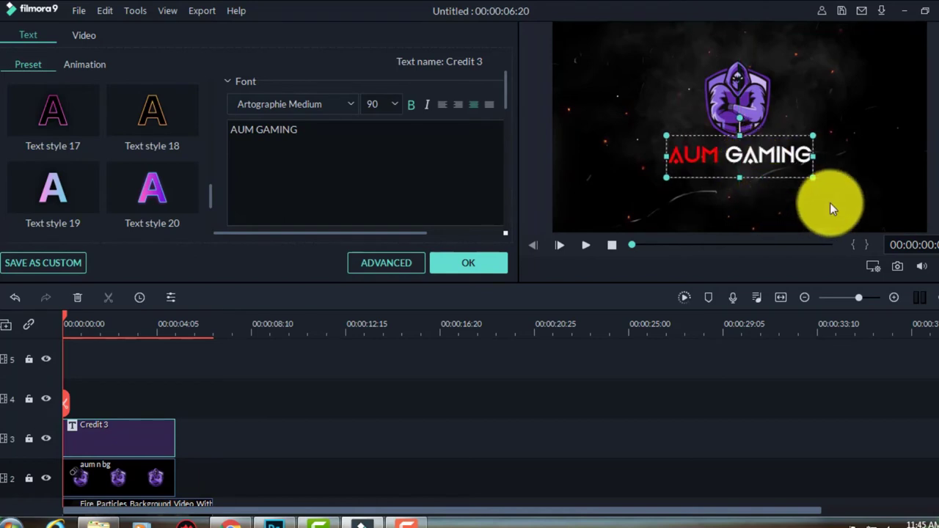
left_click(831, 209)
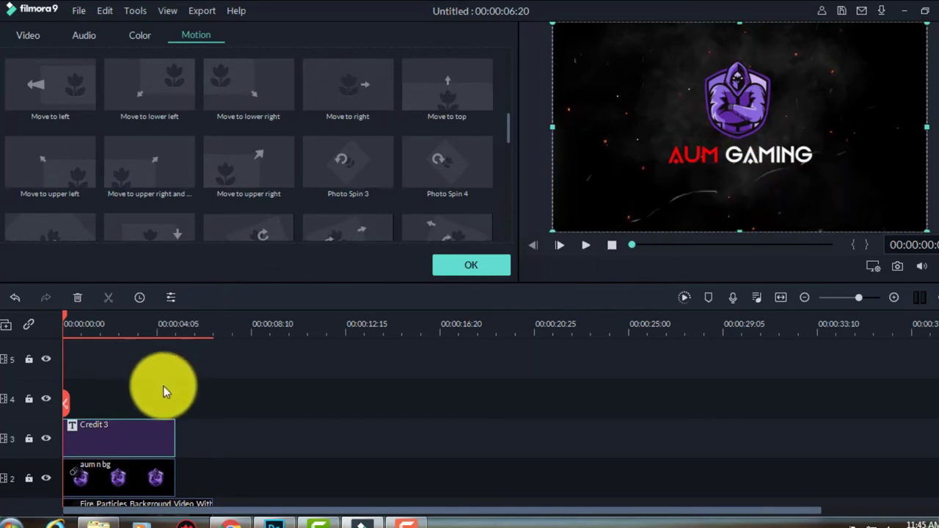
Close the title settings and play back the intro preview.
left_click(465, 259)
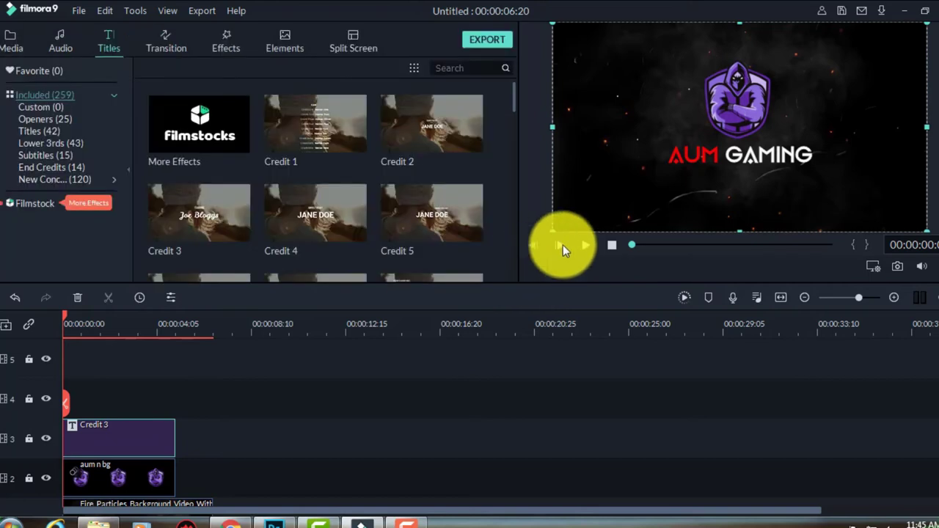
left_click(585, 246)
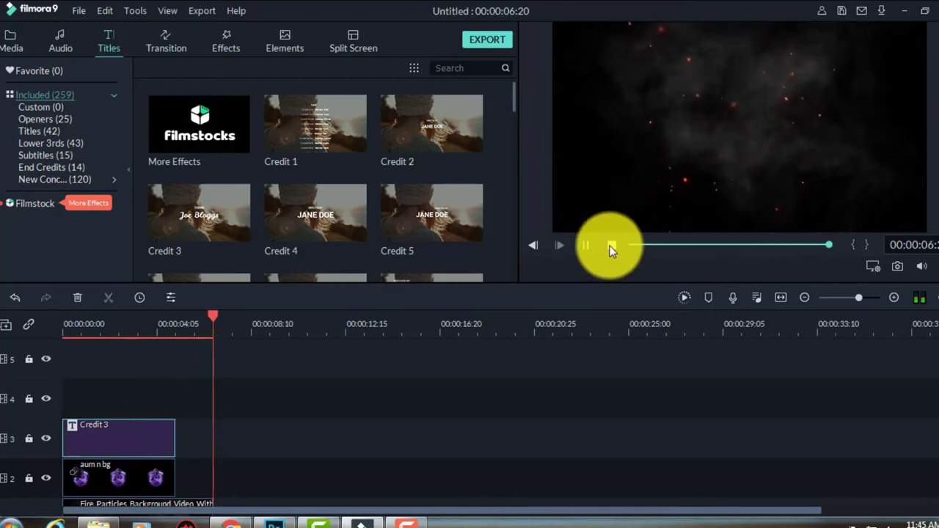
left_click(610, 246)
left_click(11, 42)
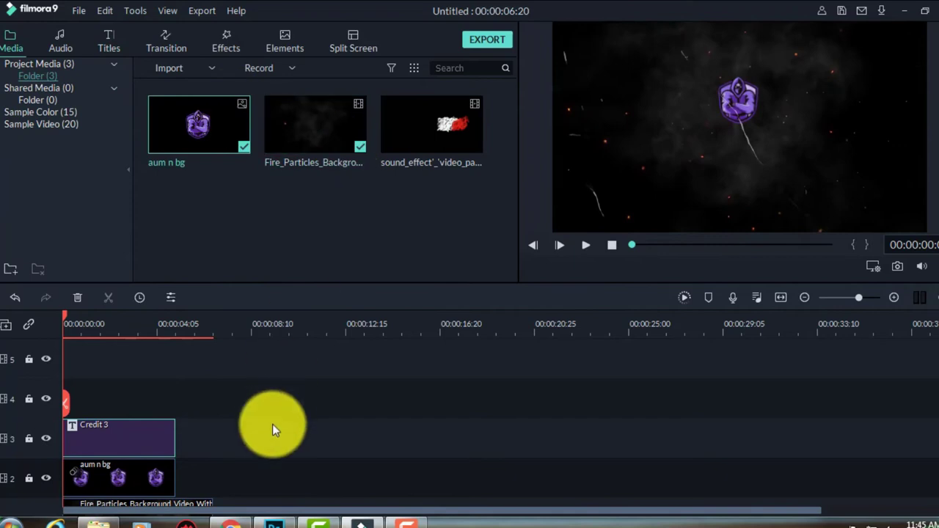
Place the sound_effect particle clip on track 4 and play the overlay.
scroll(293, 507, "down", 3)
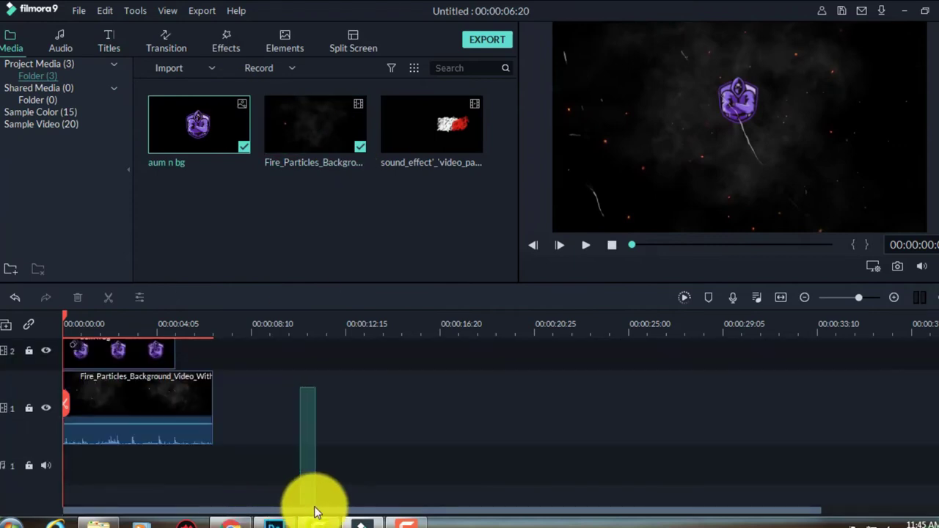
scroll(310, 440, "up", 2)
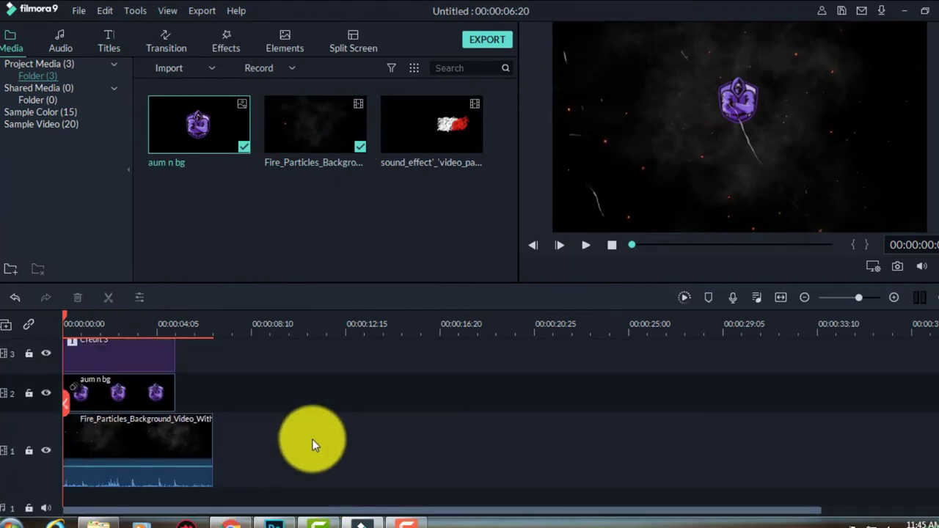
scroll(312, 442, "up", 1)
mouse_move(467, 143)
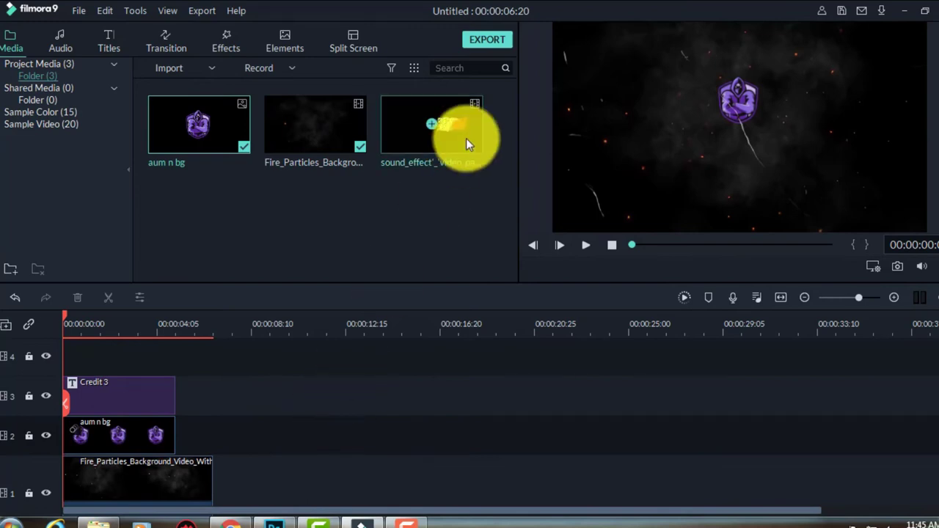
mouse_move(435, 127)
left_mouse_down()
mouse_move(90, 355)
mouse_move(70, 352)
left_mouse_up()
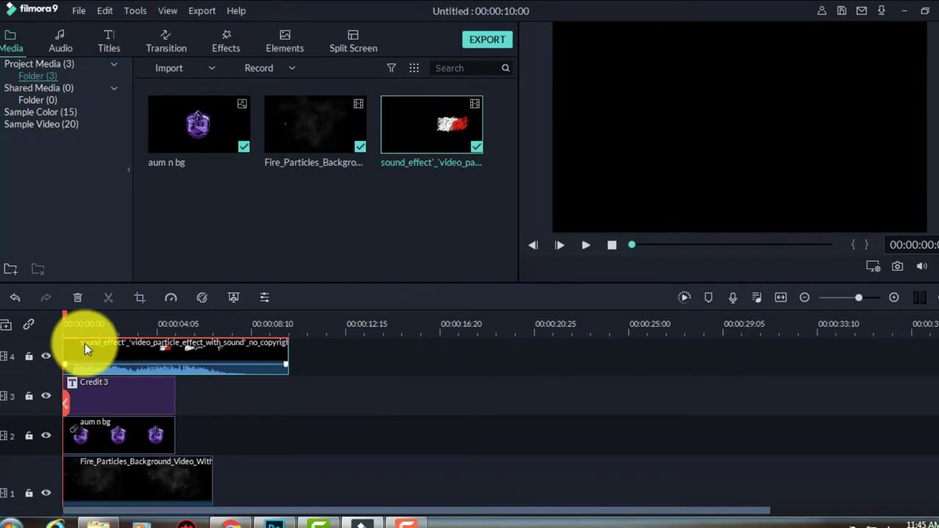
left_click(585, 248)
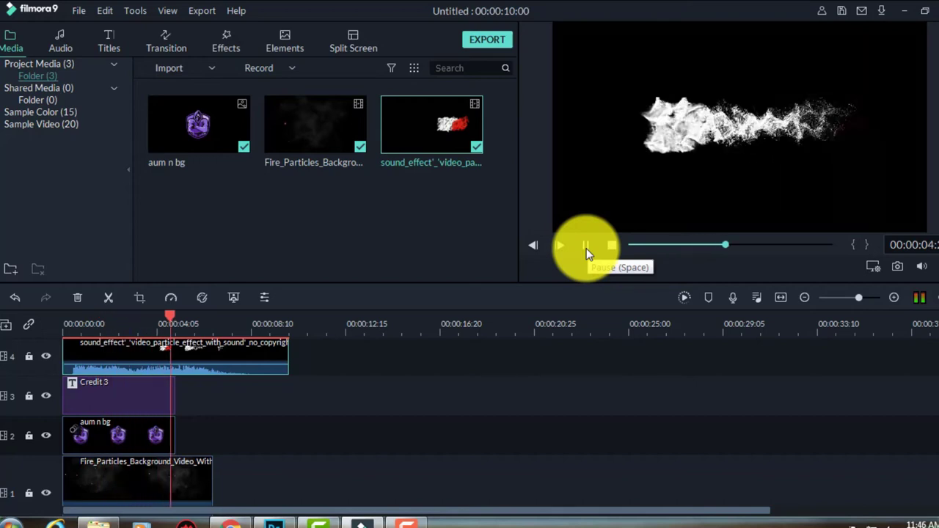
Enable Chroma Key on the particle clip with black as the keyed colour.
left_click(586, 248)
double_click(656, 145)
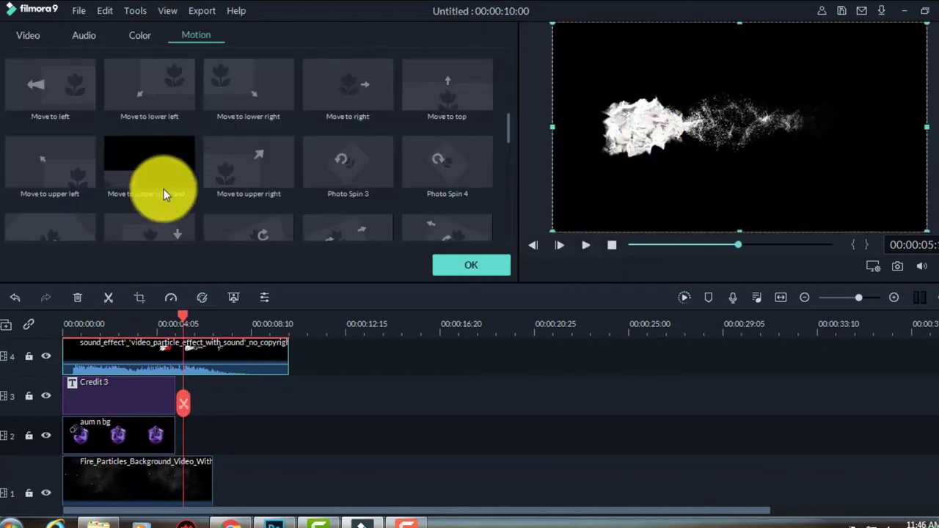
scroll(497, 183, "up", 5)
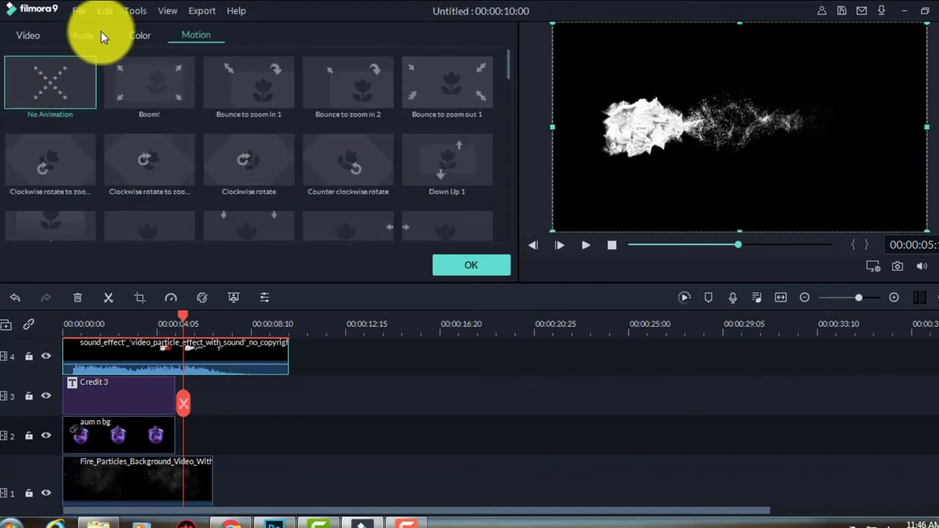
left_click(29, 37)
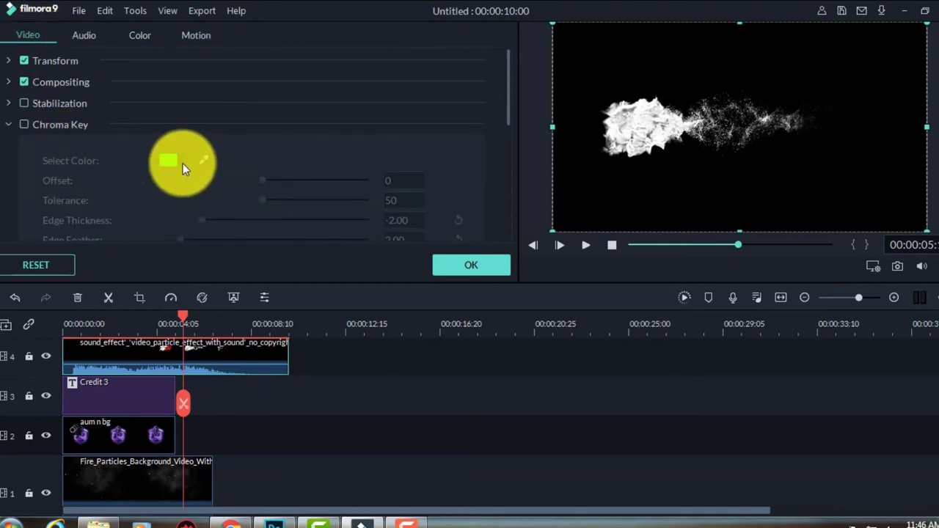
left_click(27, 126)
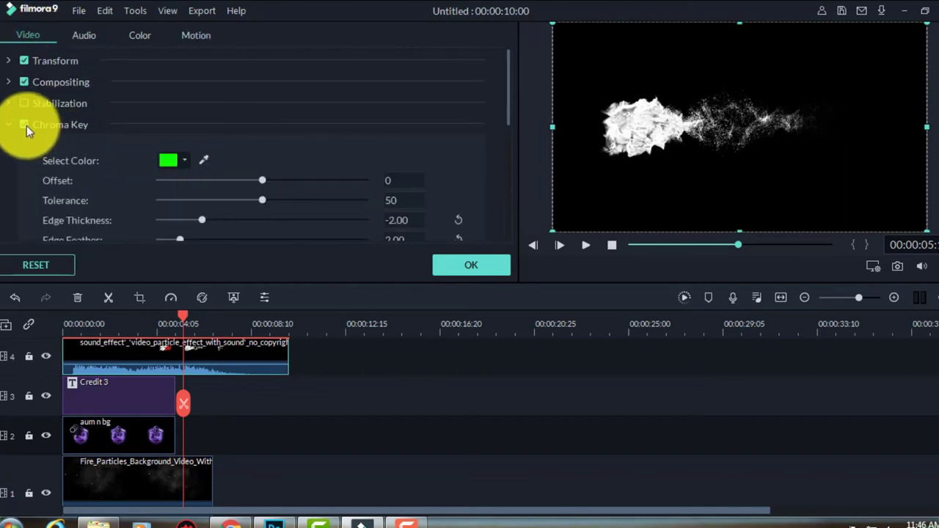
left_click(183, 159)
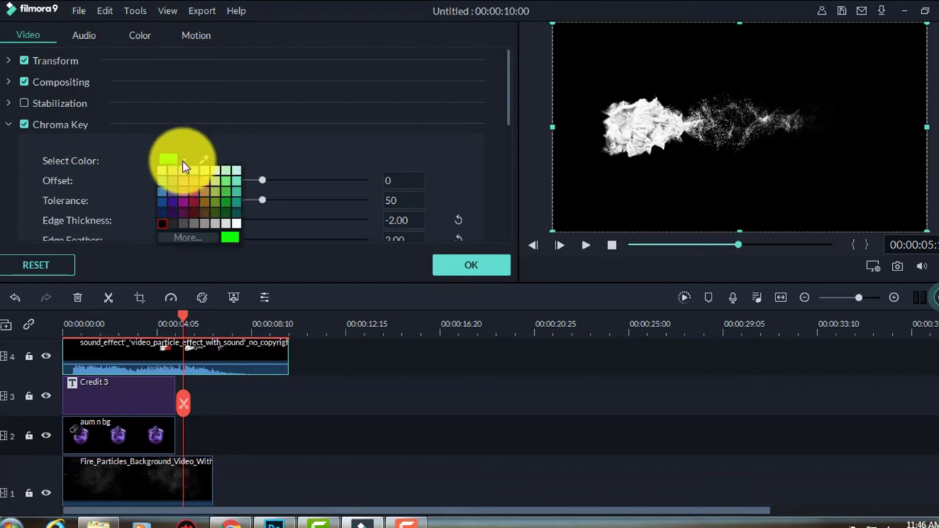
left_click(163, 224)
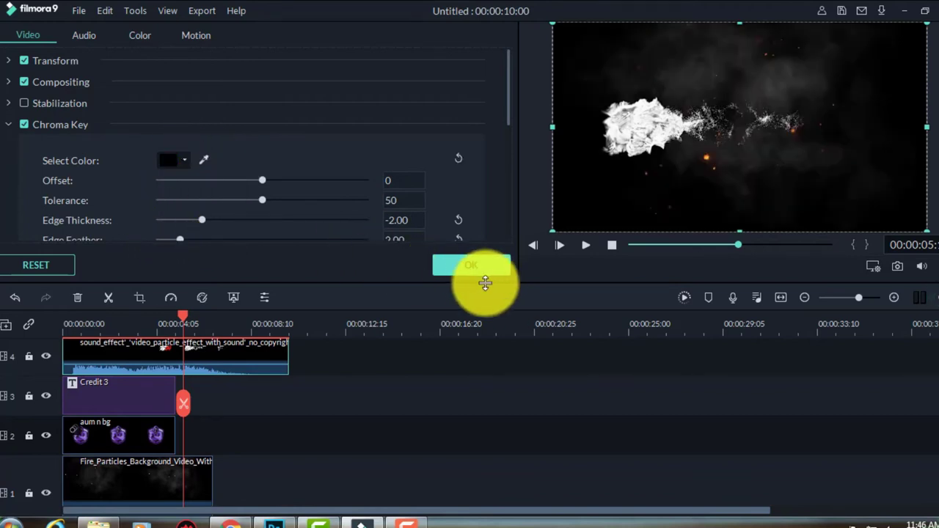
left_click(477, 267)
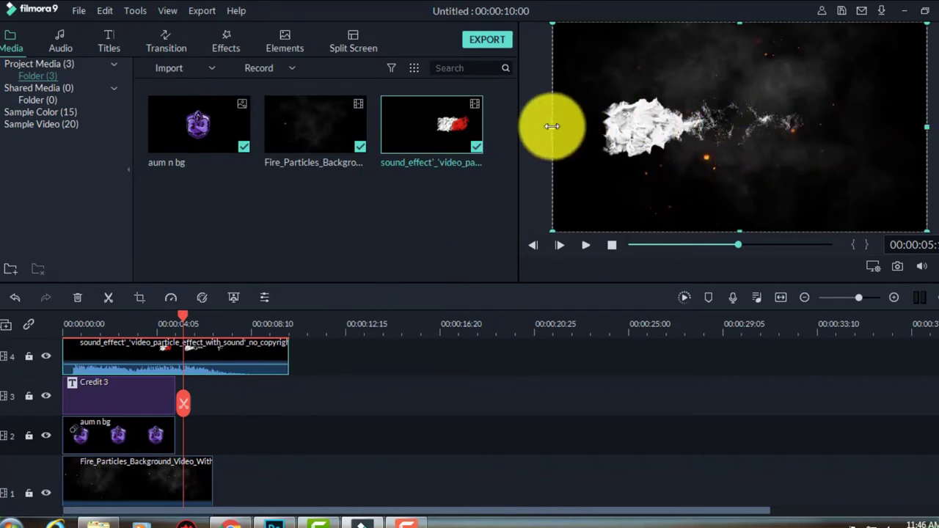
Mirror the particle overlay by dragging its edges past each other, then widen it across the frame.
left_click_drag(552, 126, 725, 126)
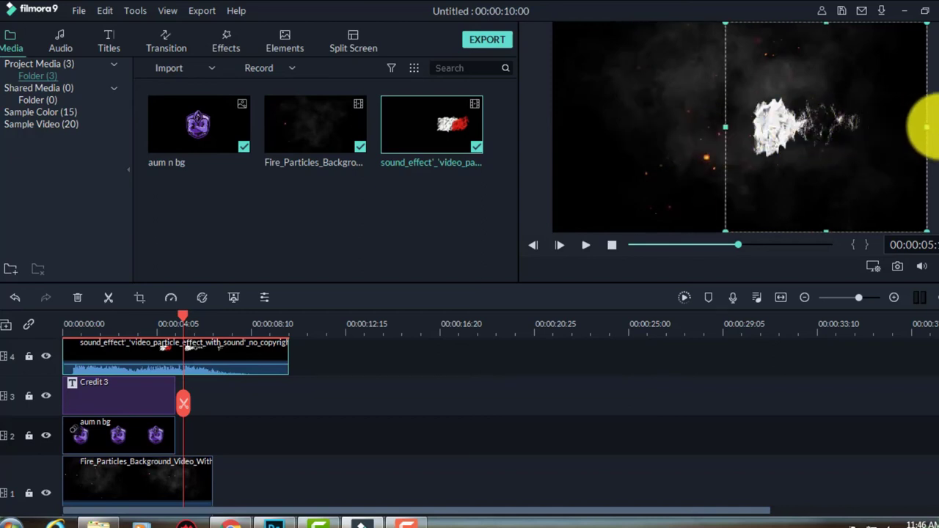
left_click_drag(928, 126, 541, 127)
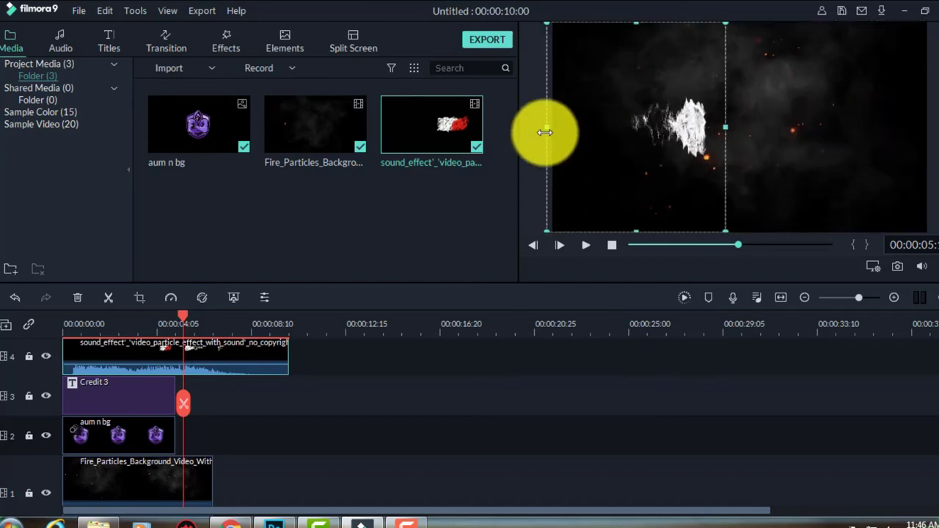
left_click_drag(722, 127, 903, 123)
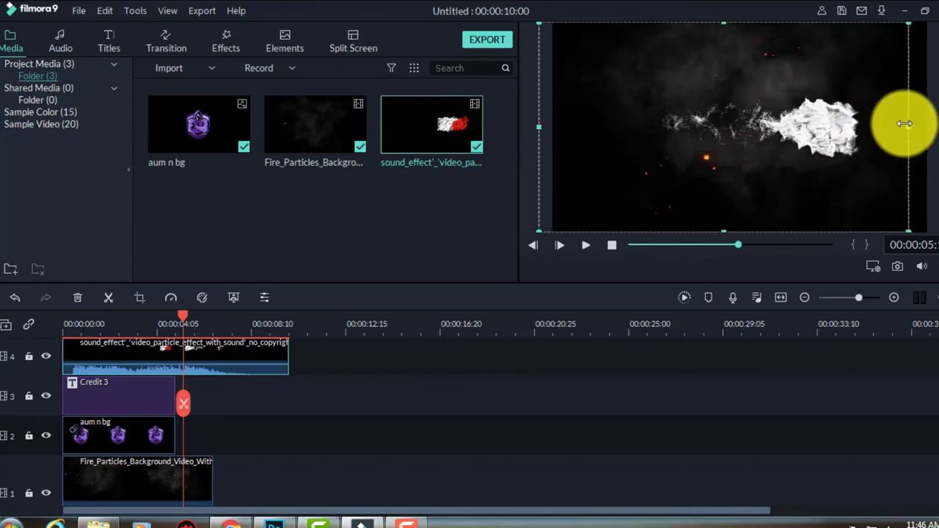
Replay the intro from the start to check the flipped particle burst.
left_click(612, 245)
left_click(585, 246)
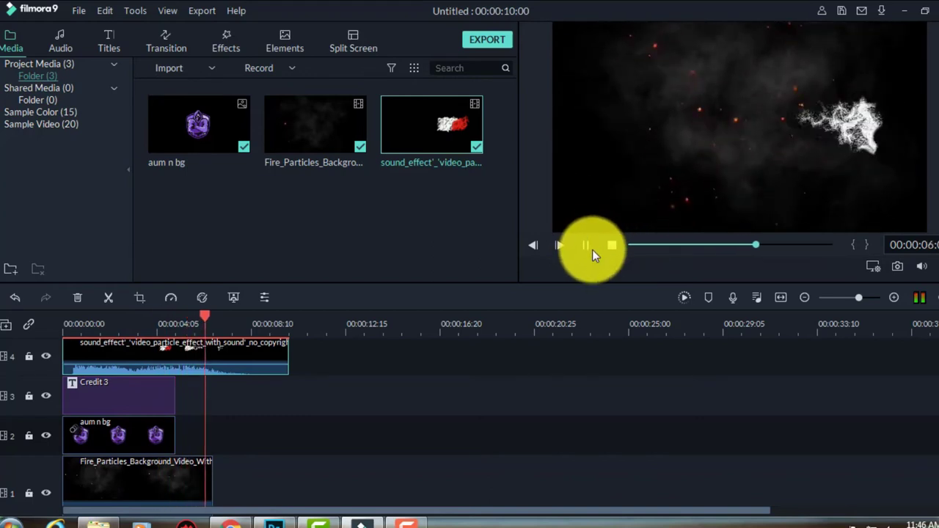
left_click(611, 248)
left_click(587, 249)
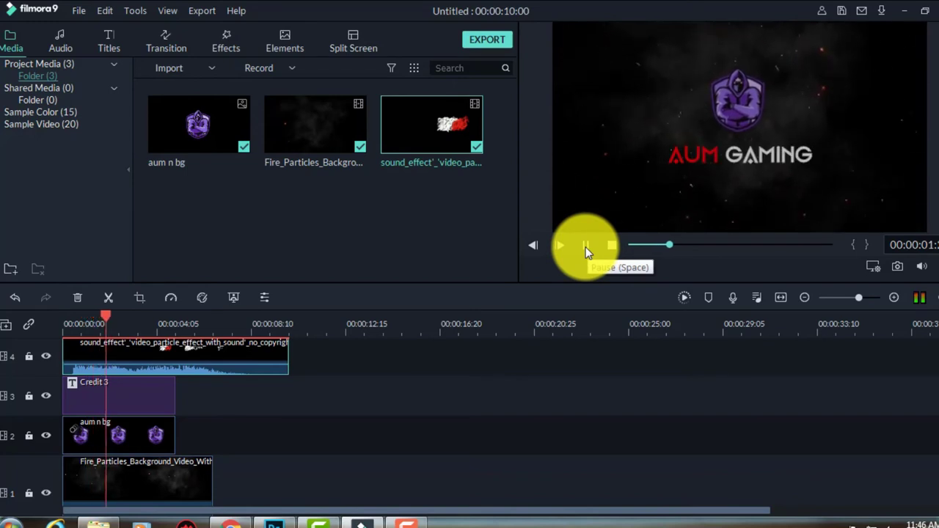
Pause mid-burst, then resize the particle overlay from its corner and shift it down.
left_click(585, 247)
left_click(671, 131)
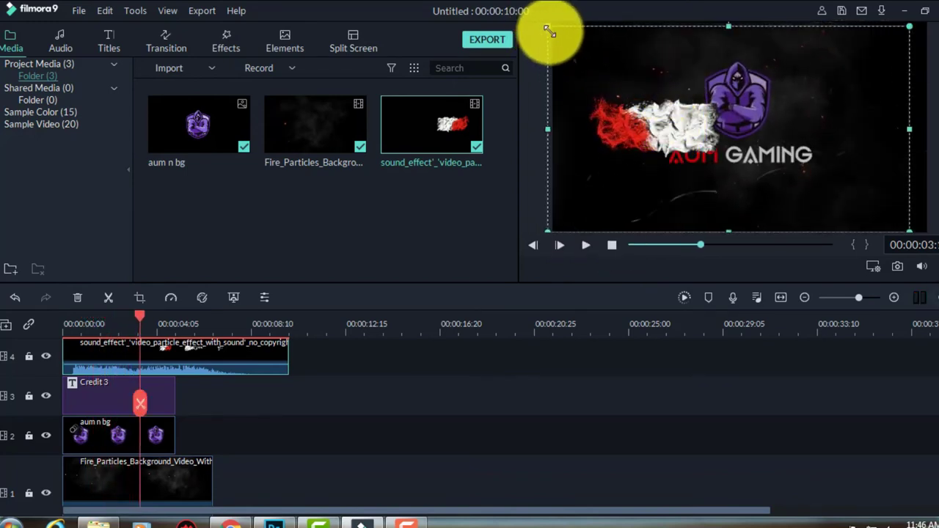
left_click_drag(540, 24, 567, 37)
mouse_move(681, 125)
left_mouse_down()
mouse_move(675, 149)
mouse_move(701, 155)
left_mouse_up()
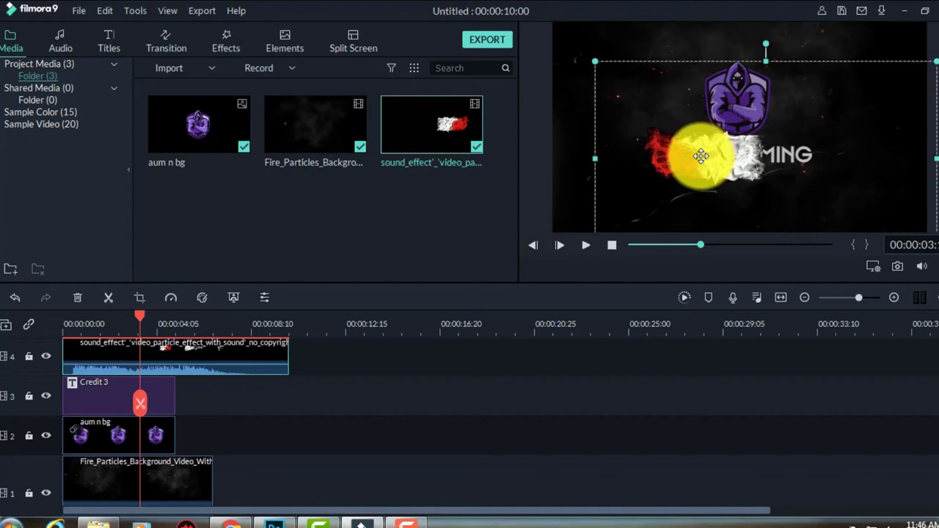
Flatten the red-white burst and move it up, centred on the guide across the title.
left_click_drag(772, 180, 775, 117)
left_click_drag(768, 196, 771, 168)
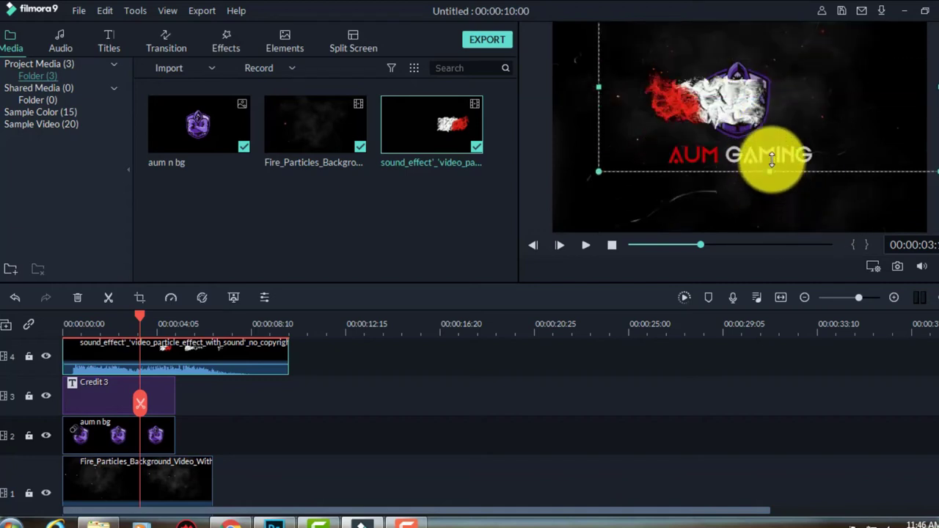
left_click_drag(737, 94, 729, 162)
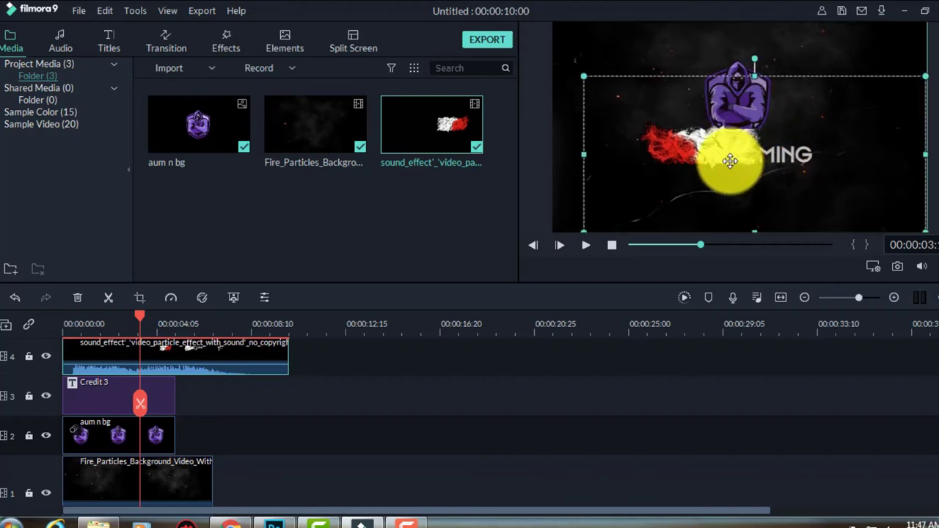
left_click(786, 52)
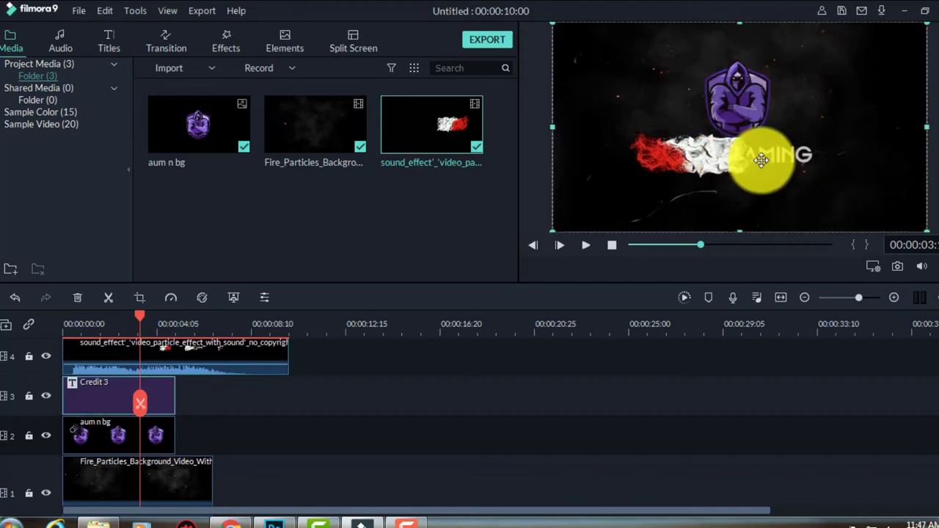
left_click(704, 155)
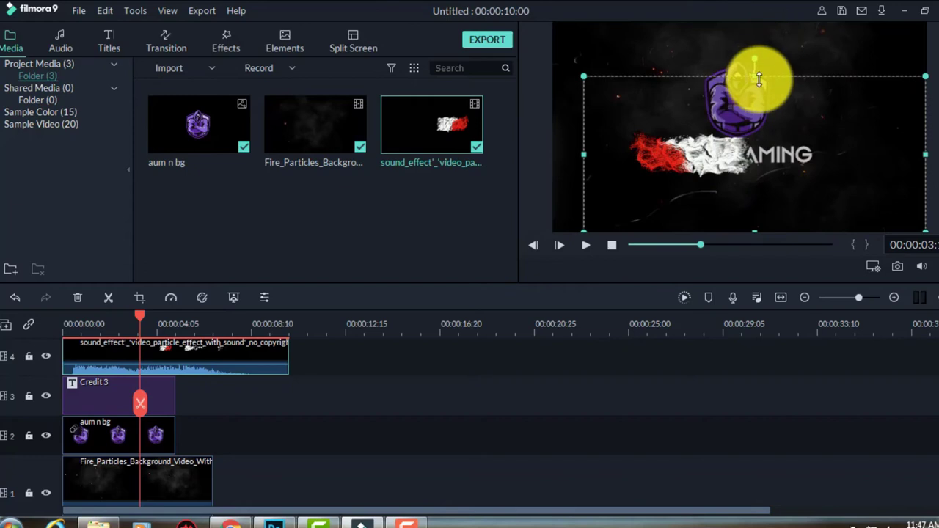
left_click_drag(760, 69, 756, 25)
mouse_move(689, 122)
left_mouse_down()
mouse_move(693, 152)
mouse_move(682, 146)
mouse_move(700, 156)
left_mouse_up()
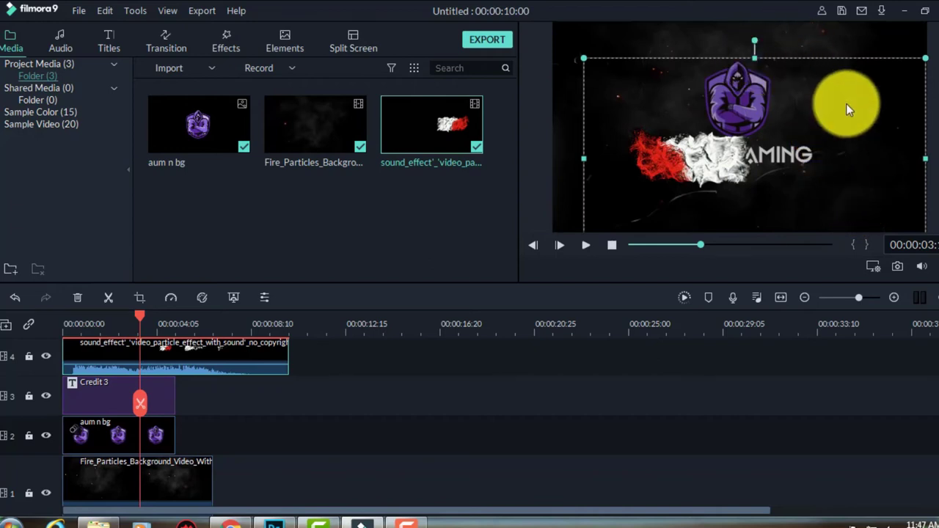
Enlarge the particle burst overlay and shift it left and down.
left_click_drag(845, 104, 827, 102)
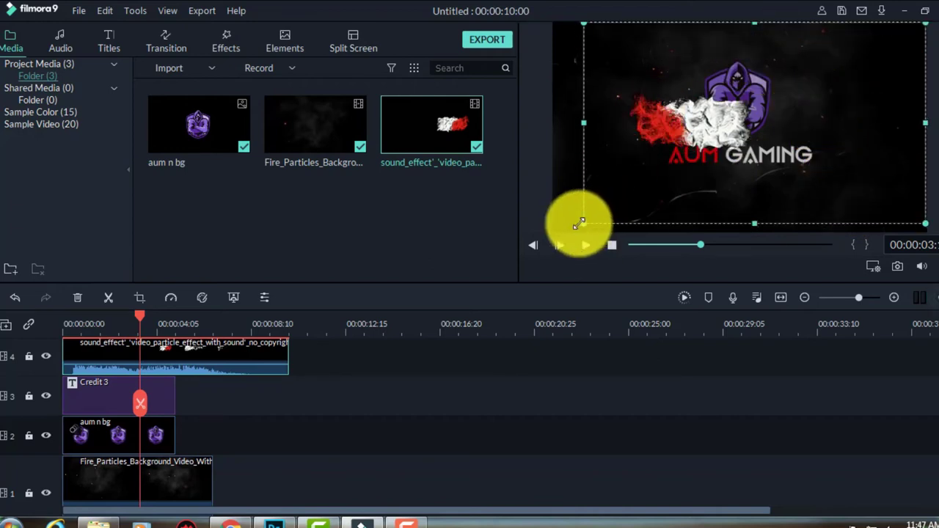
left_click_drag(584, 224, 549, 228)
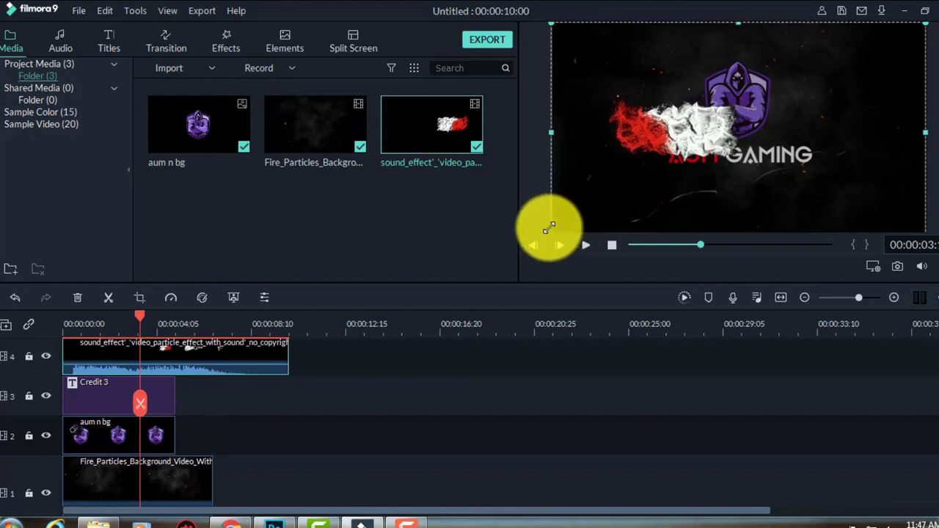
mouse_move(664, 143)
left_mouse_down()
mouse_move(651, 162)
mouse_move(669, 161)
left_mouse_up()
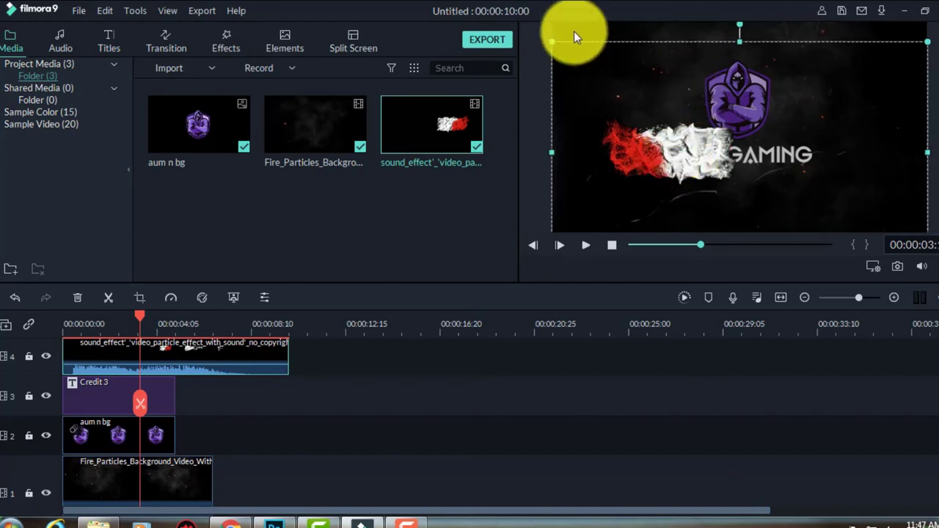
Stretch the burst up and right, place it over the title's left half, and replay the intro.
left_click(533, 50)
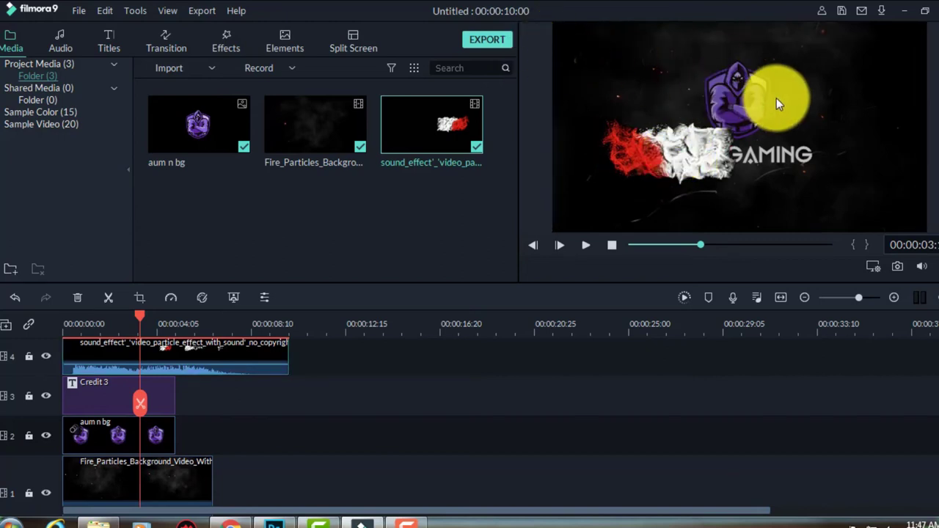
left_click(738, 85)
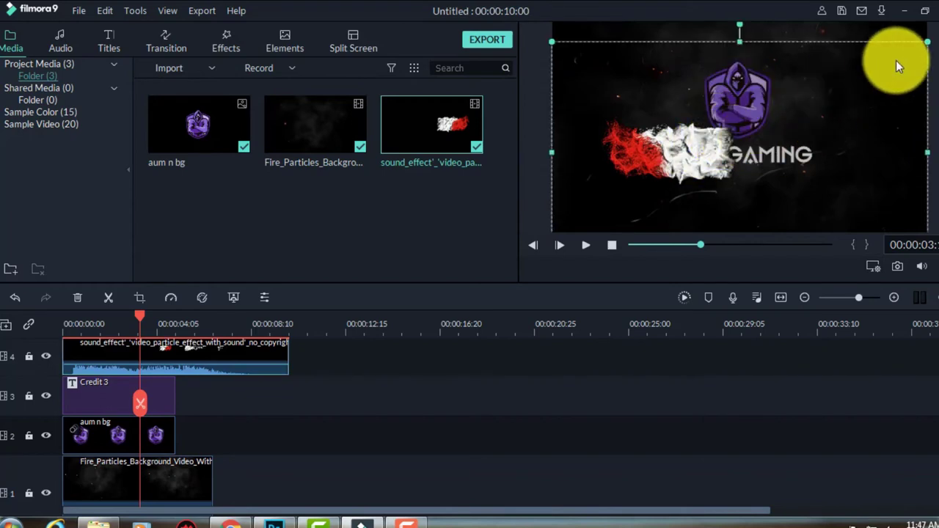
left_click_drag(925, 43, 922, 10)
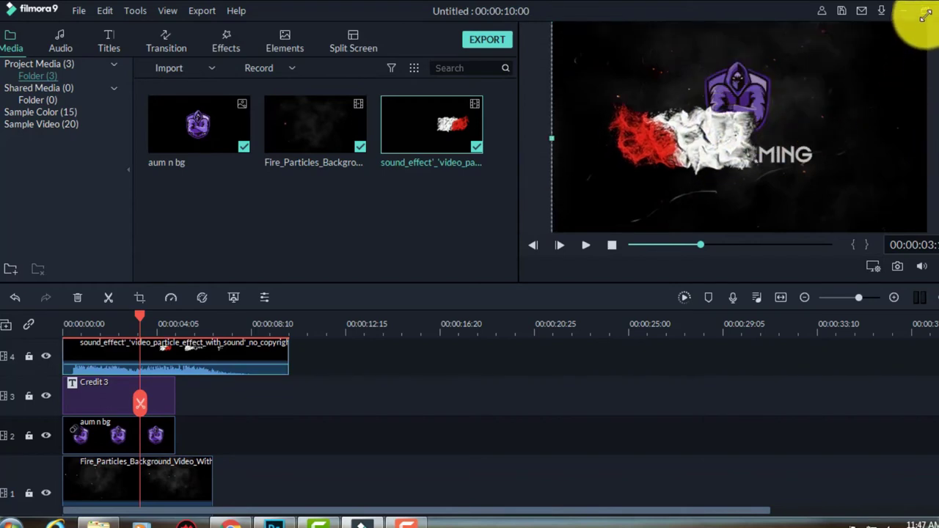
left_click_drag(683, 135, 671, 150)
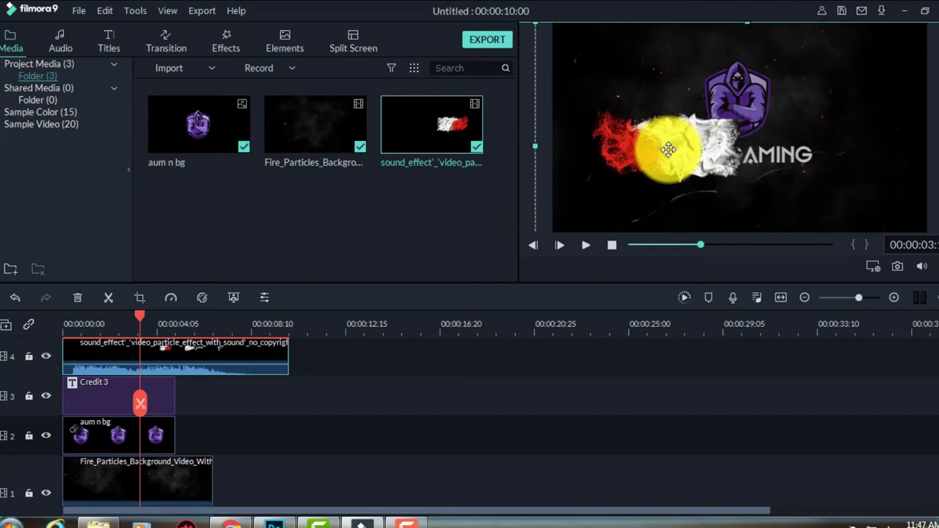
left_click(612, 246)
left_click(587, 248)
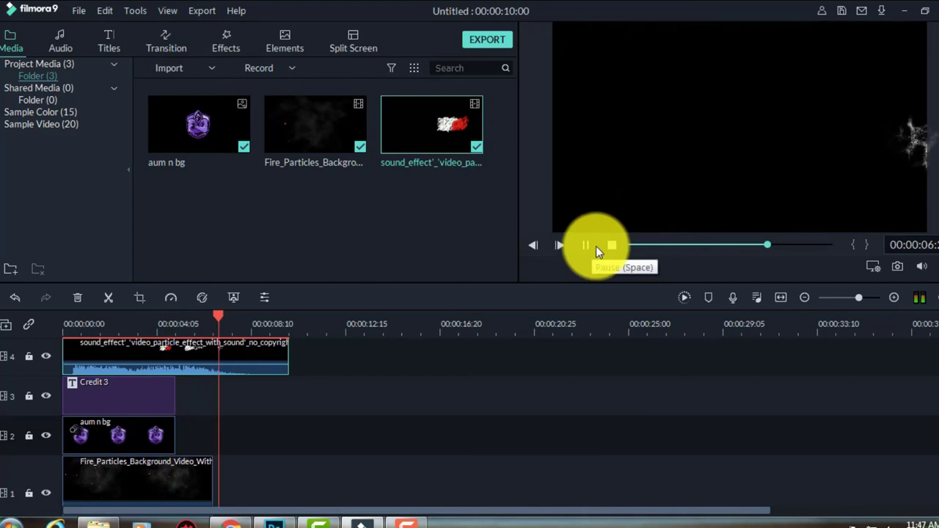
At the 3-second mark, shrink and narrow the burst and place it left of GAMING.
left_click(608, 248)
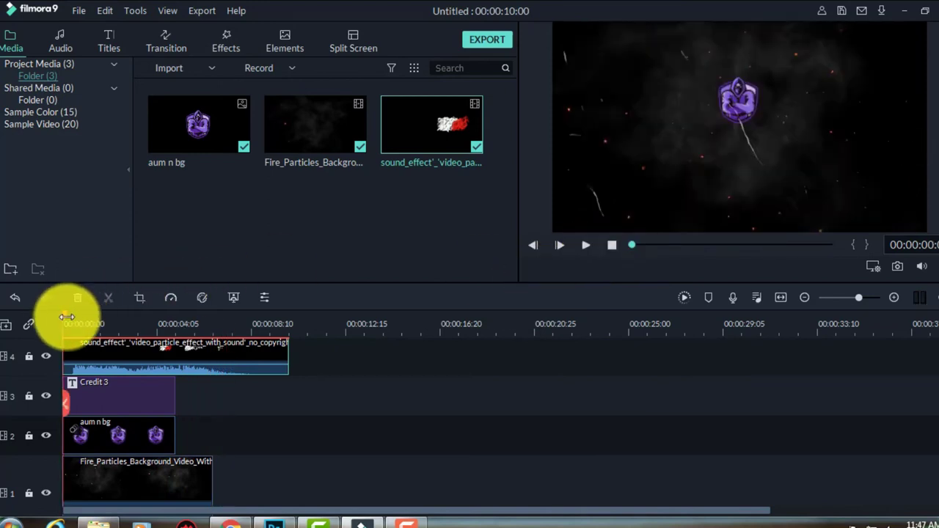
left_click_drag(60, 312, 138, 320)
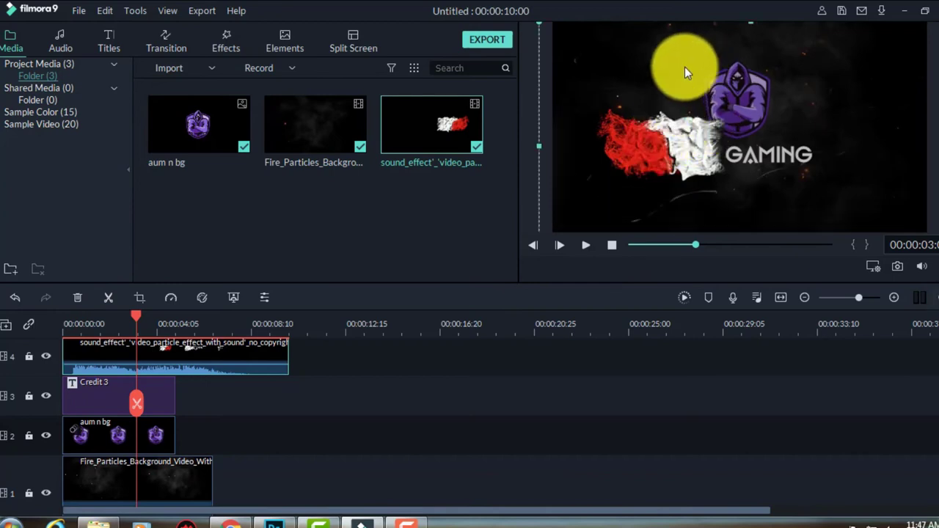
left_click_drag(541, 22, 560, 29)
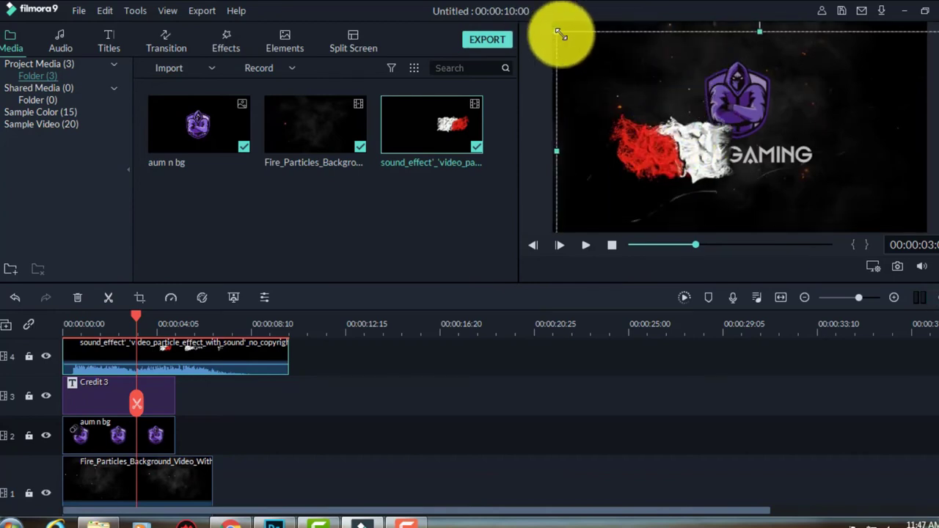
mouse_move(841, 78)
left_mouse_down()
mouse_move(779, 81)
mouse_move(779, 91)
left_mouse_up()
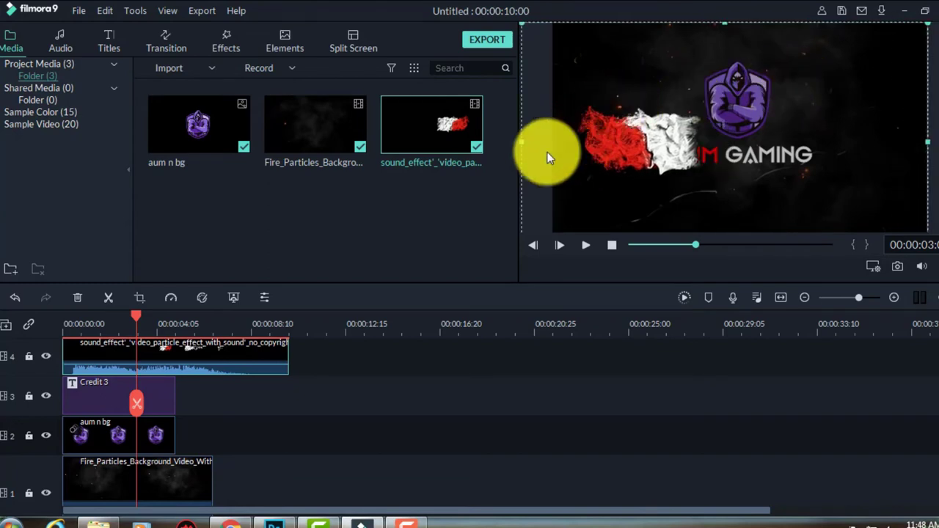
left_click_drag(523, 144, 553, 143)
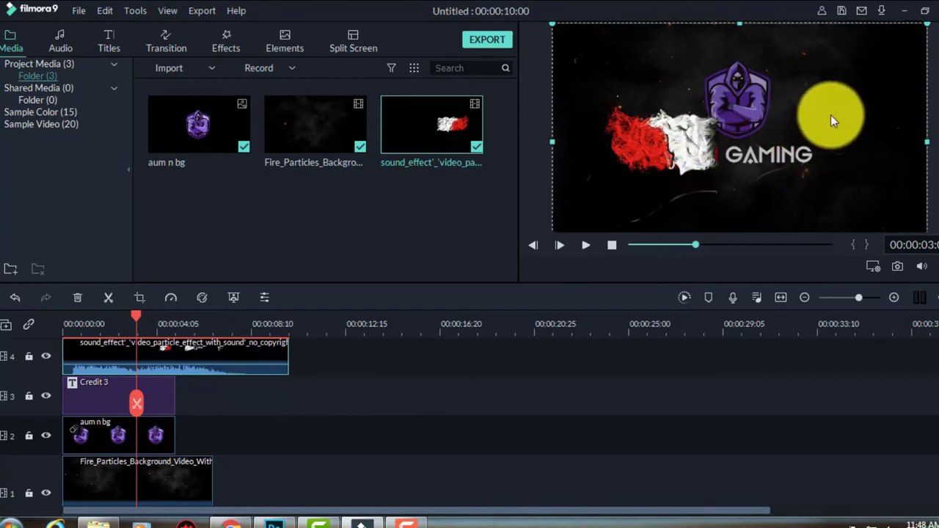
left_click_drag(829, 120, 809, 189)
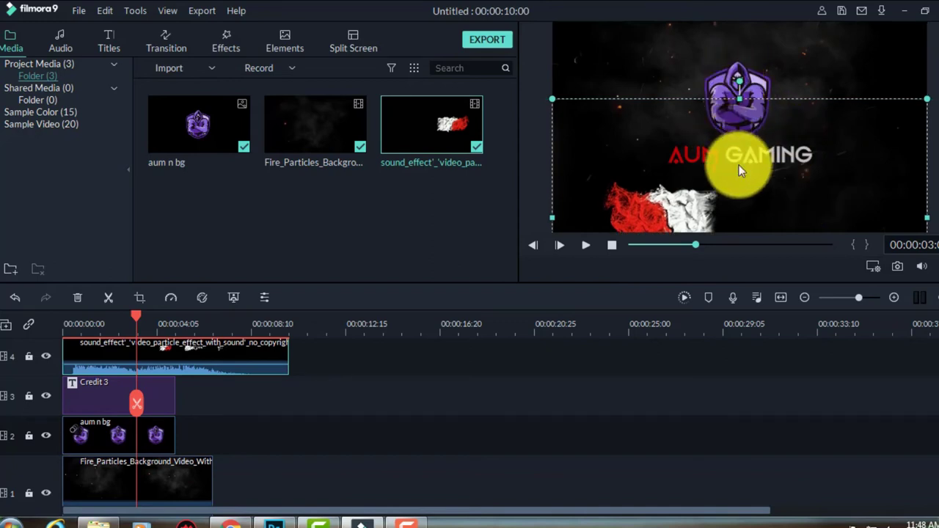
left_click_drag(856, 194, 839, 126)
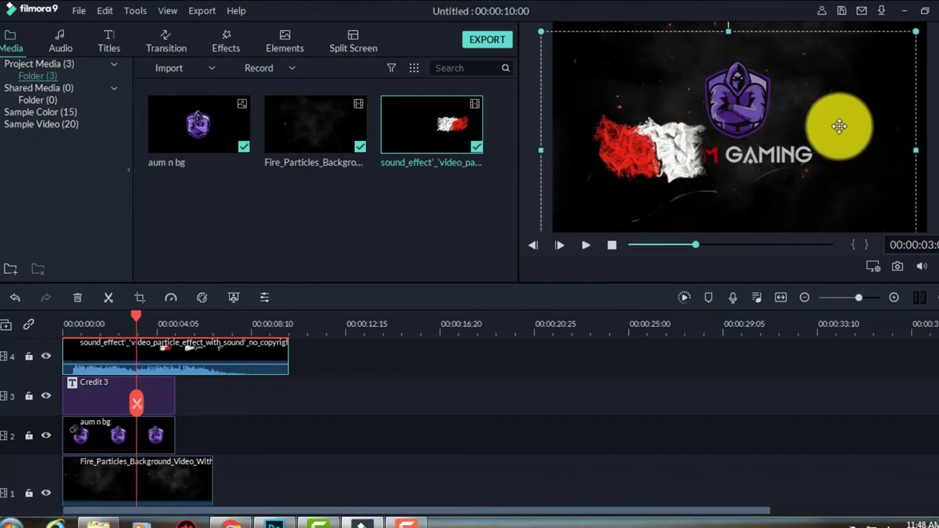
Play the whole intro from the start through to the end.
left_click(471, 202)
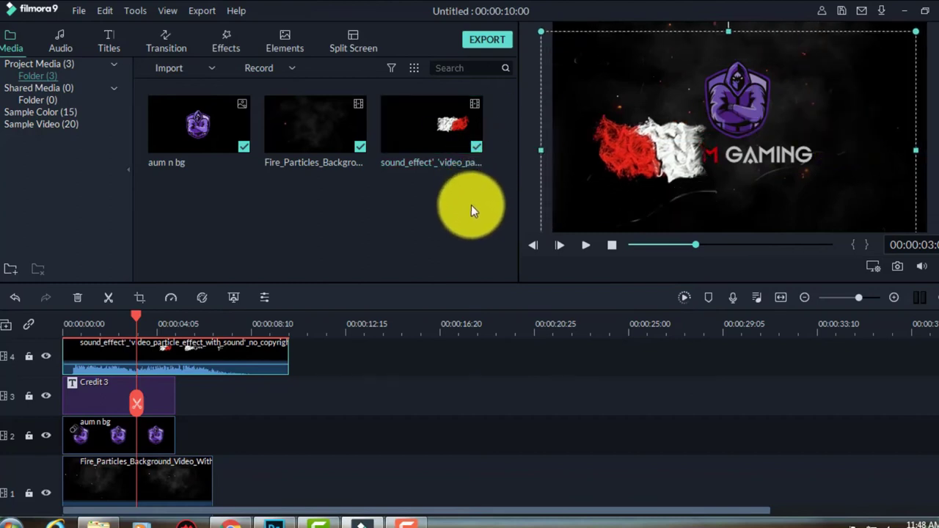
left_click(609, 247)
left_click(587, 246)
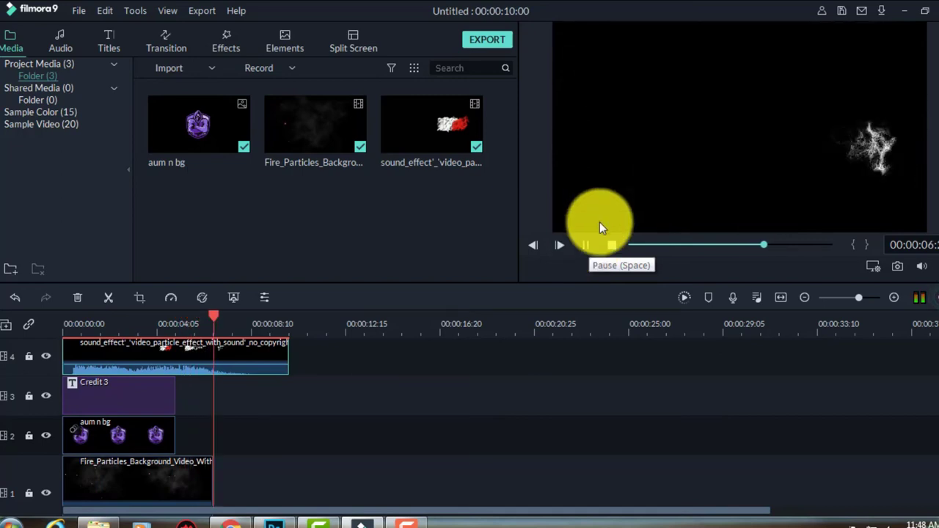
left_click(113, 397)
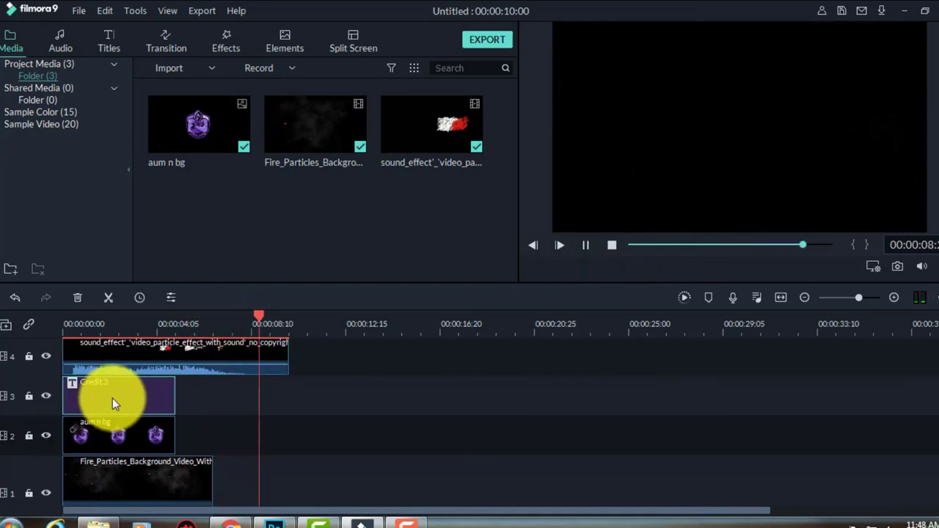
left_click(220, 361)
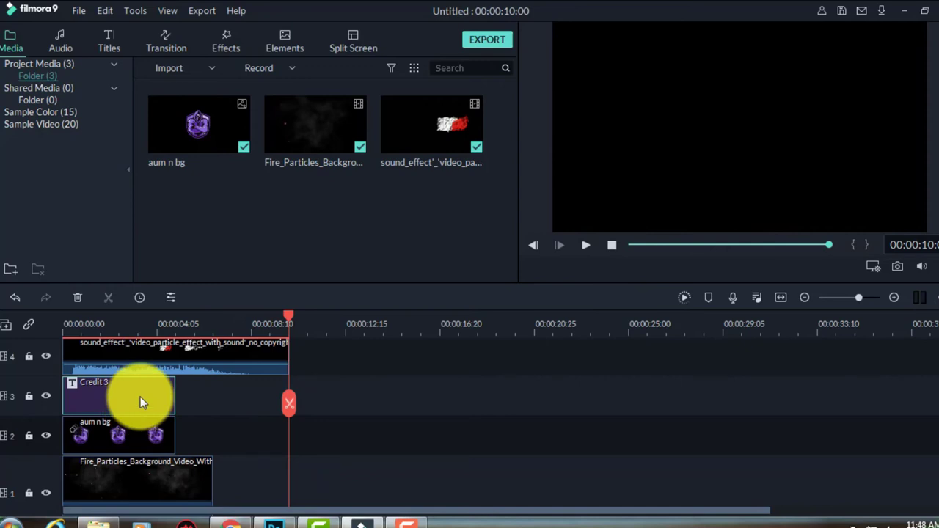
Enlarge the purple hooded logo and recentre it in the frame.
left_click_drag(288, 320, 62, 320)
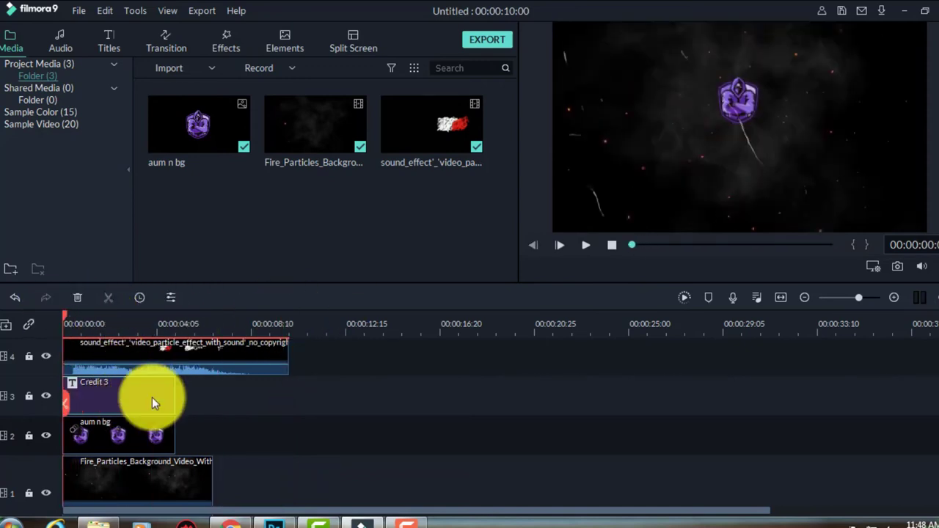
left_click(136, 446)
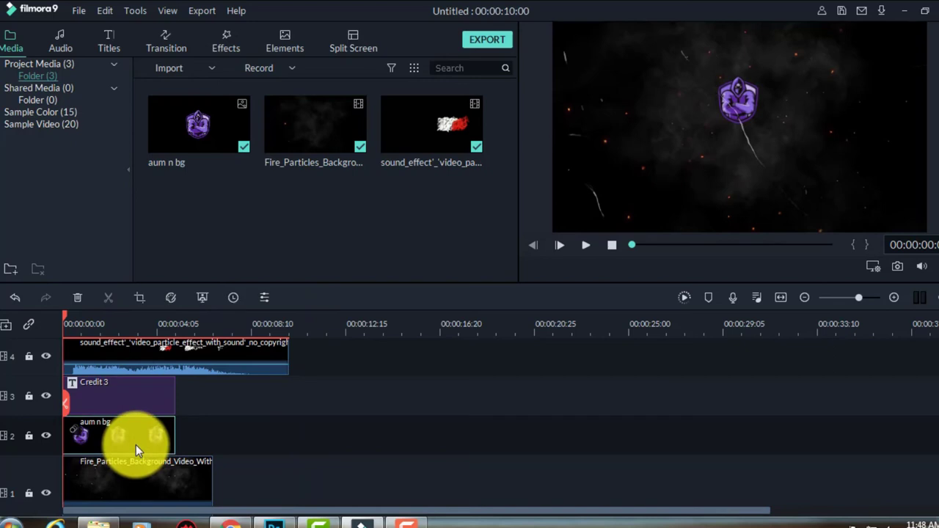
left_click(727, 118)
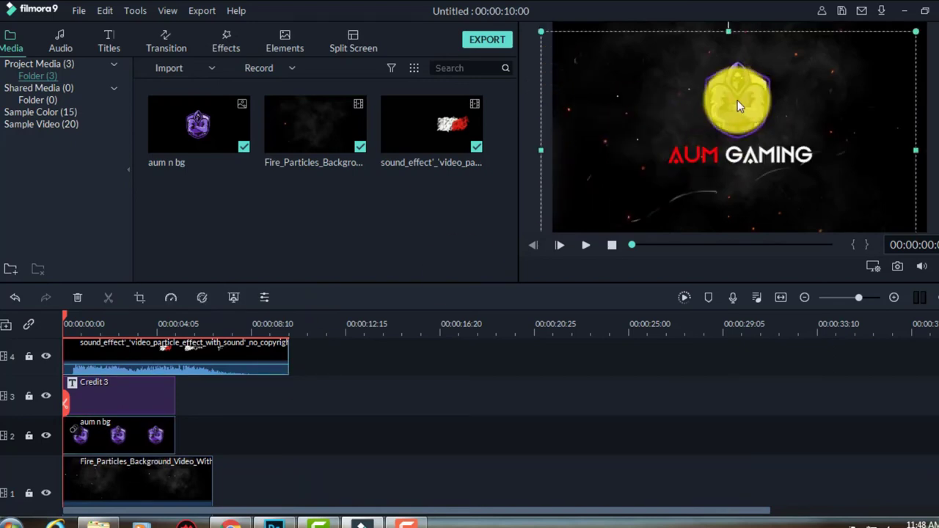
left_click_drag(628, 67, 570, 180)
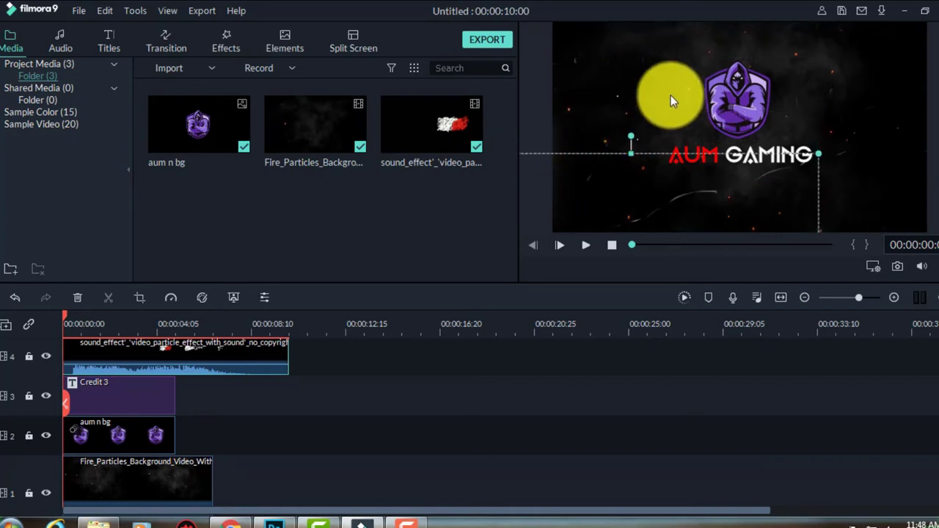
mouse_move(739, 82)
left_mouse_down()
mouse_move(666, 156)
mouse_move(722, 103)
left_mouse_up()
left_click_drag(814, 176, 858, 218)
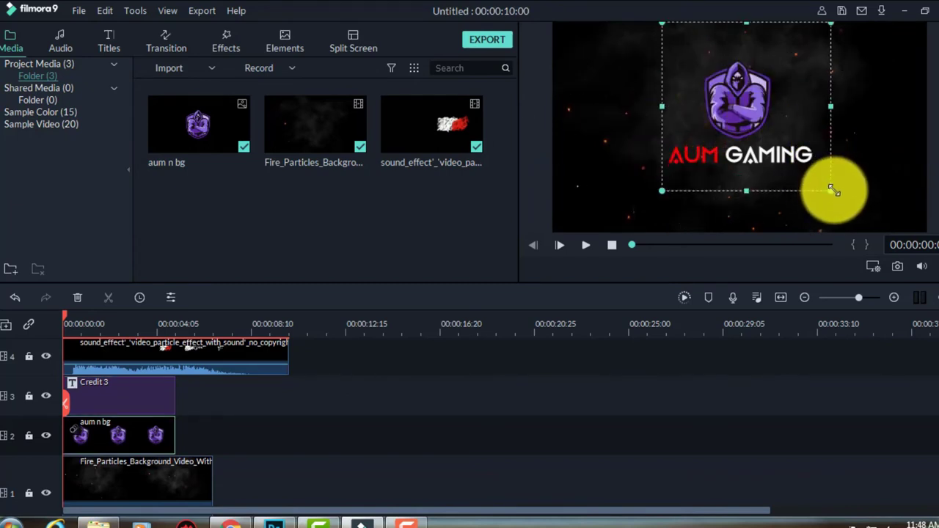
left_click_drag(796, 187, 803, 151)
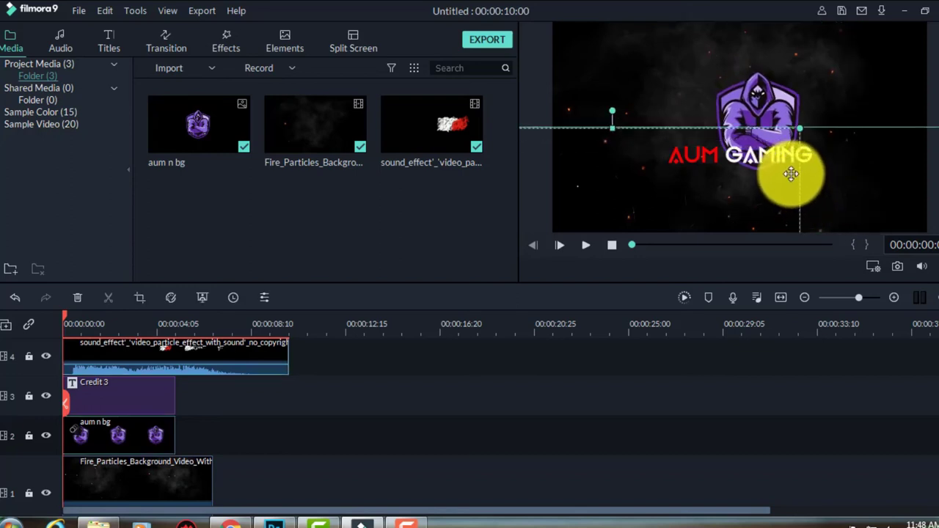
mouse_move(850, 185)
left_mouse_down()
mouse_move(832, 141)
mouse_move(833, 155)
left_mouse_up()
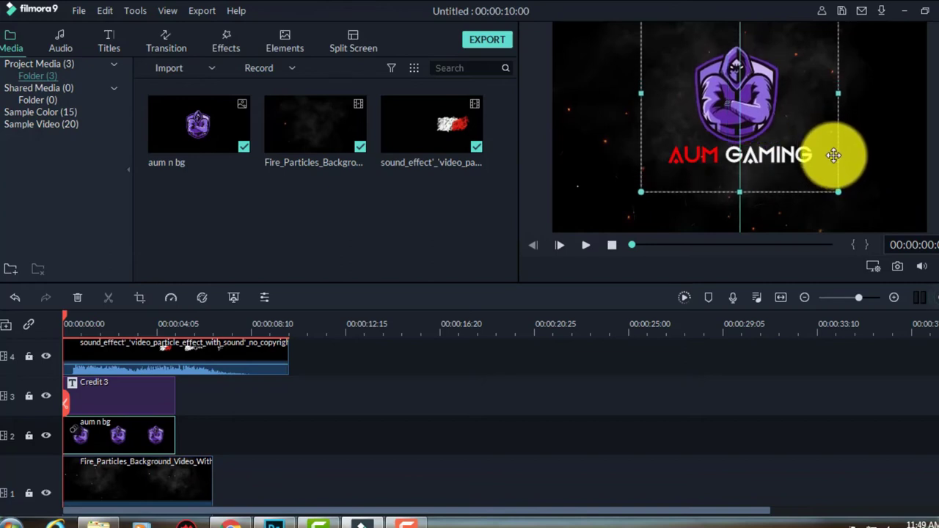
Enlarge the AUM GAMING title and centre it beneath the logo.
left_click(862, 165)
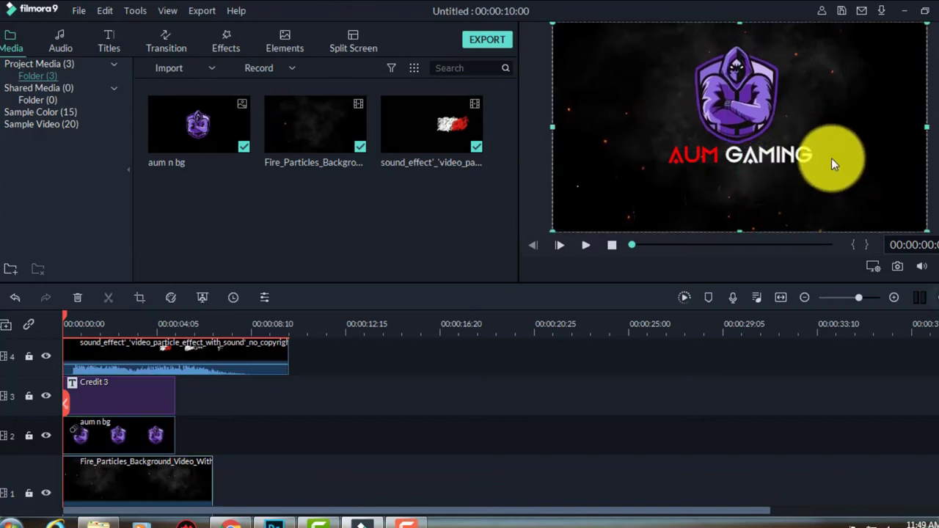
left_click(809, 164)
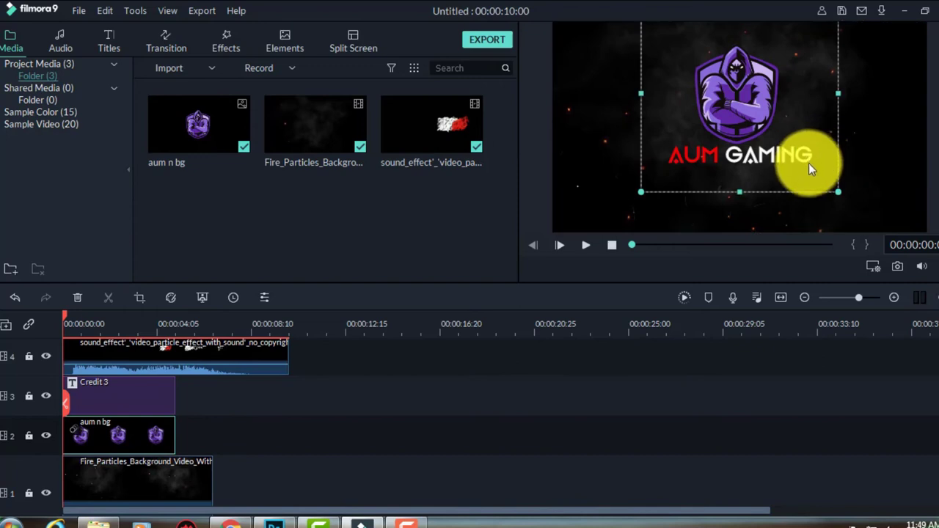
left_click(700, 155)
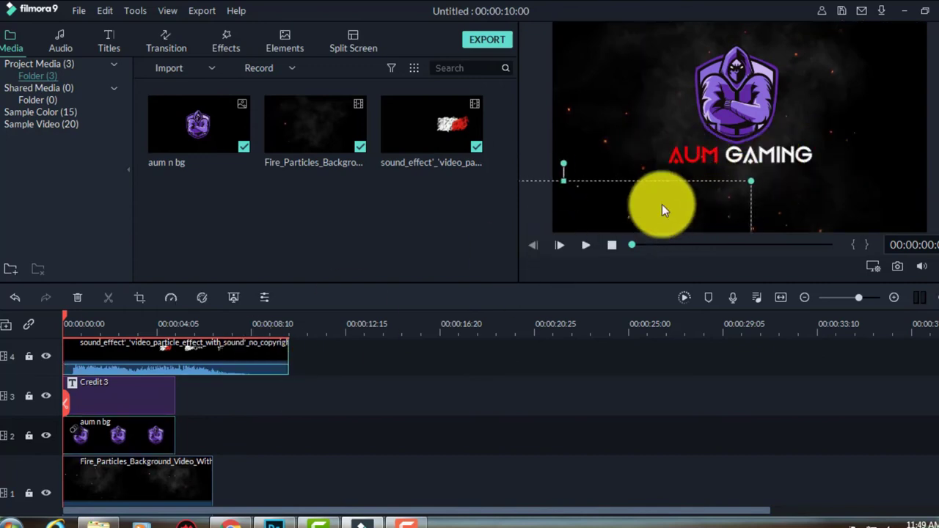
left_click(689, 158)
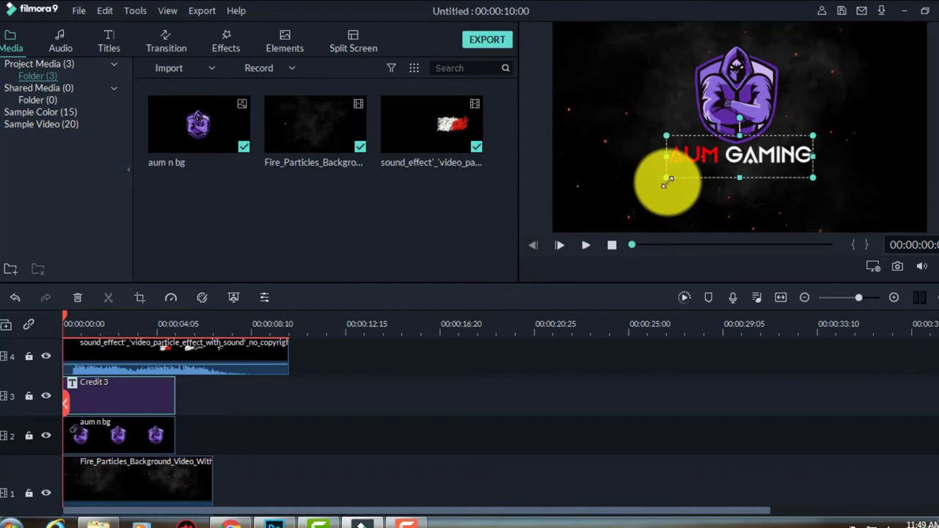
left_click_drag(668, 182, 629, 192)
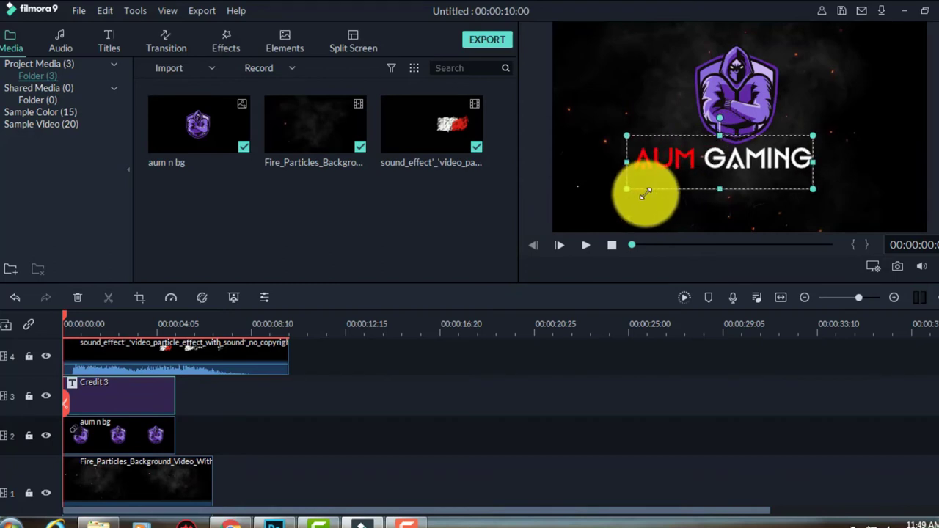
mouse_move(718, 176)
left_mouse_down()
mouse_move(748, 173)
mouse_move(641, 182)
left_mouse_up()
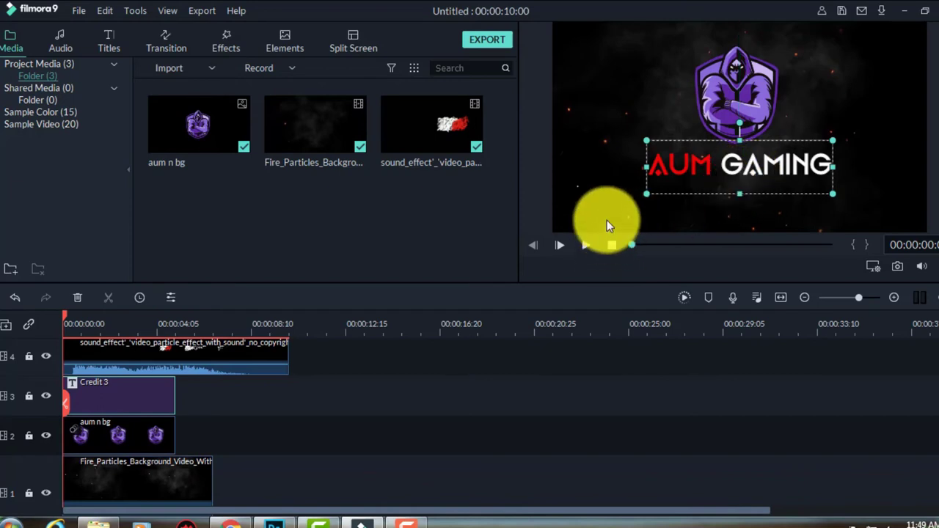
Preview the intro, then bring the playhead back to about the 2-second mark.
left_click(770, 57)
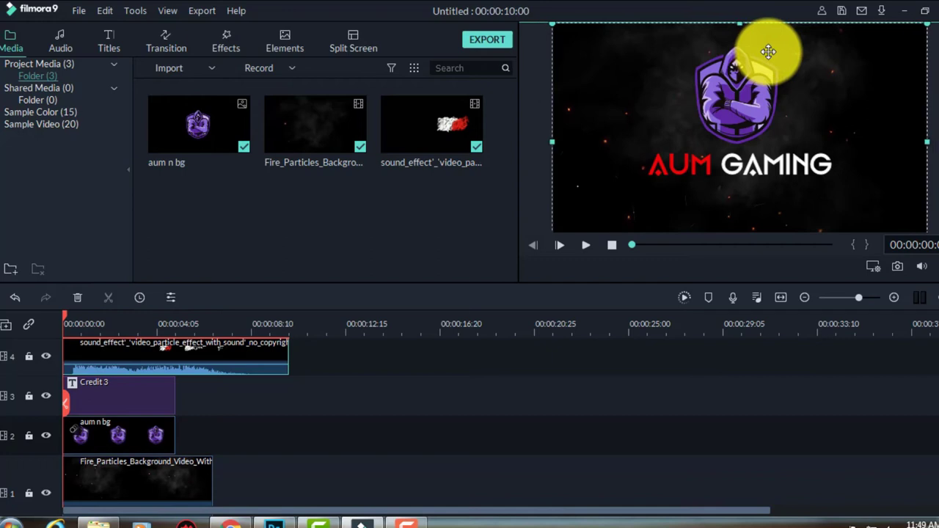
left_click(588, 246)
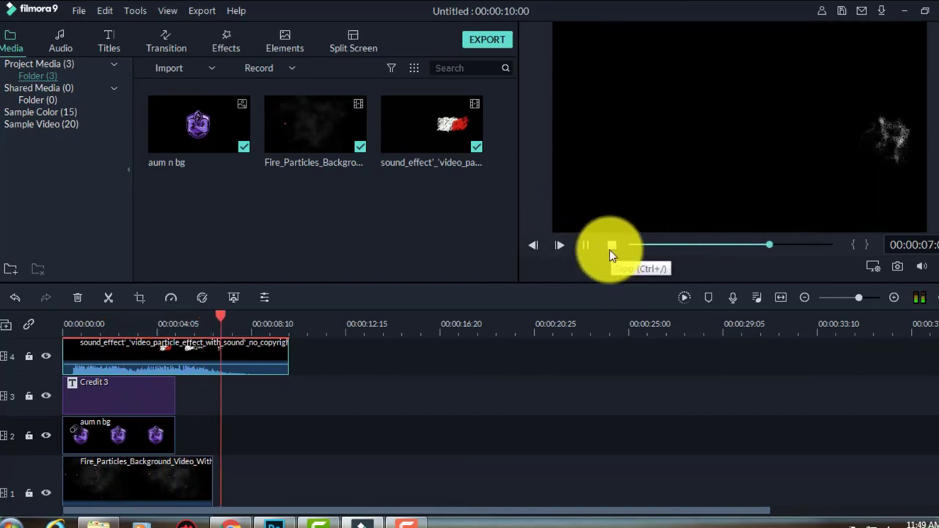
left_click(586, 246)
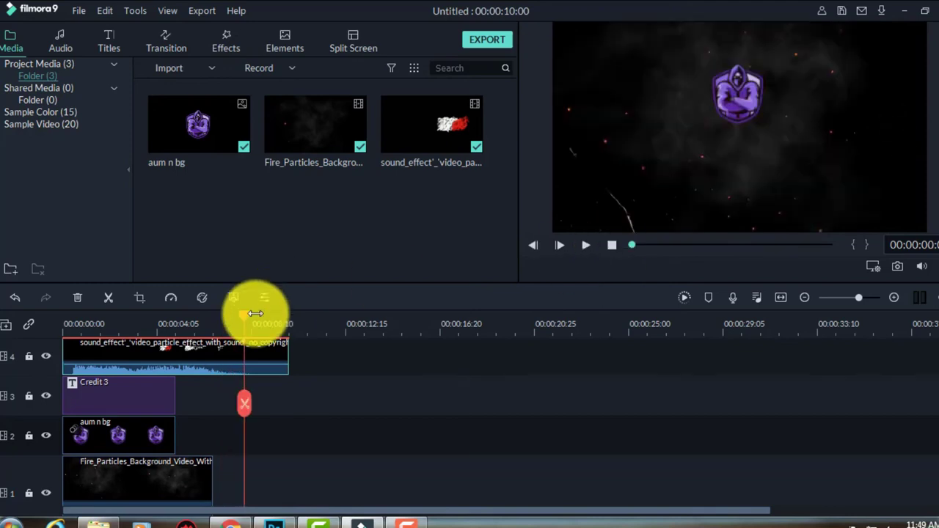
mouse_move(244, 317)
left_mouse_down()
mouse_move(117, 298)
mouse_move(127, 297)
left_mouse_up()
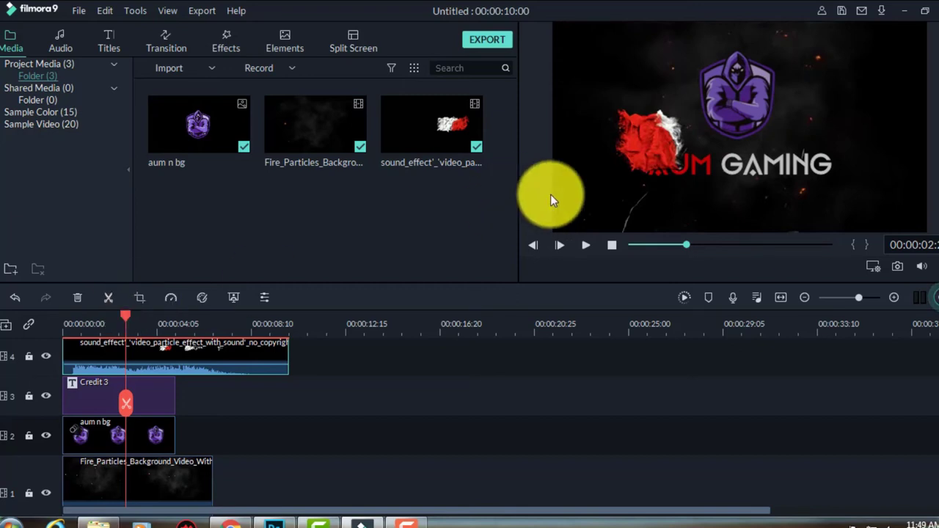
Nudge the particle burst slightly lower over the title and replay from the start.
left_click(632, 150)
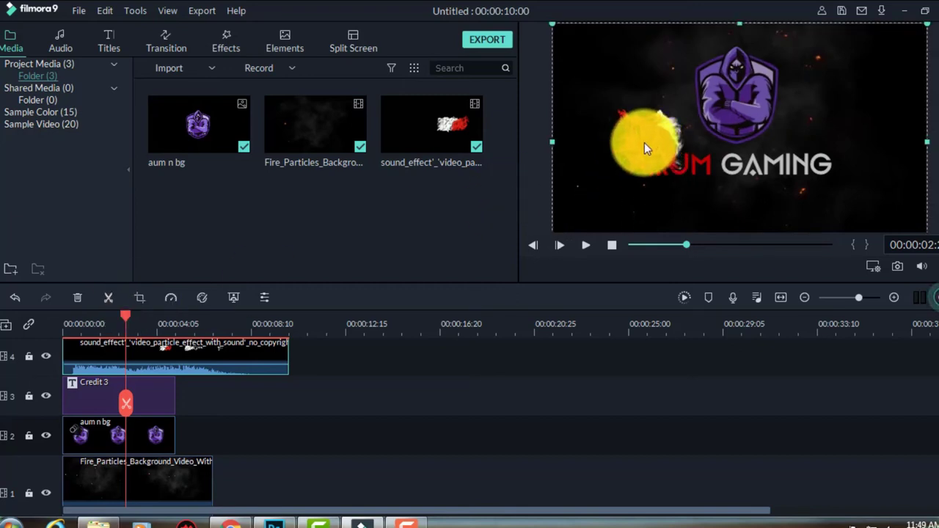
left_click_drag(644, 142, 660, 160)
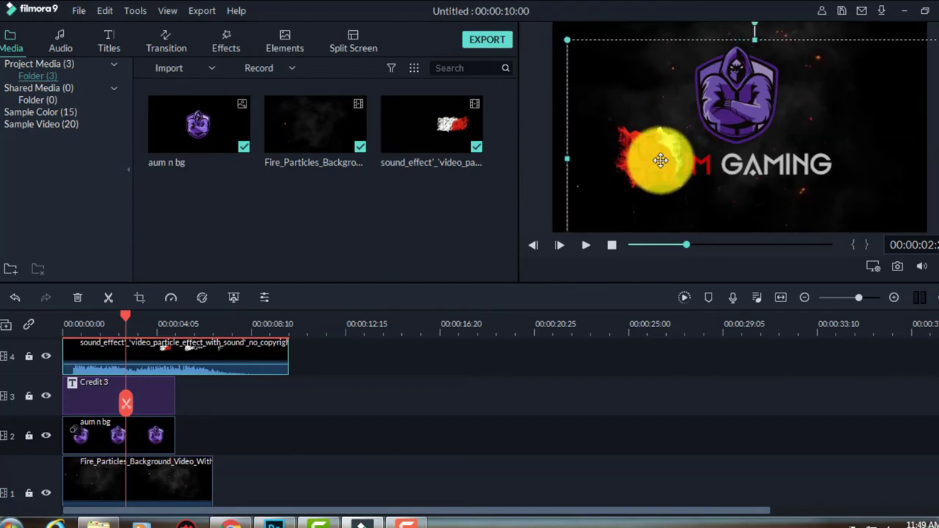
left_click(529, 177)
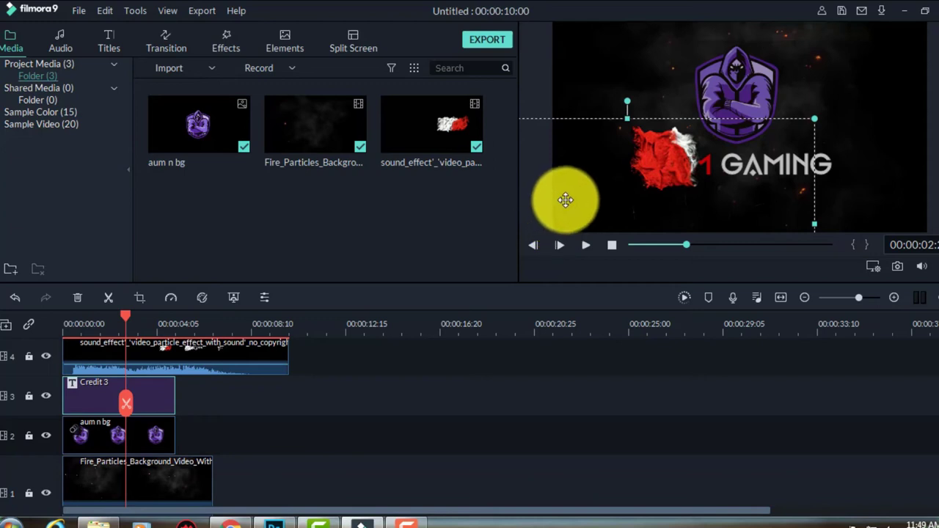
left_click(613, 248)
left_click(590, 246)
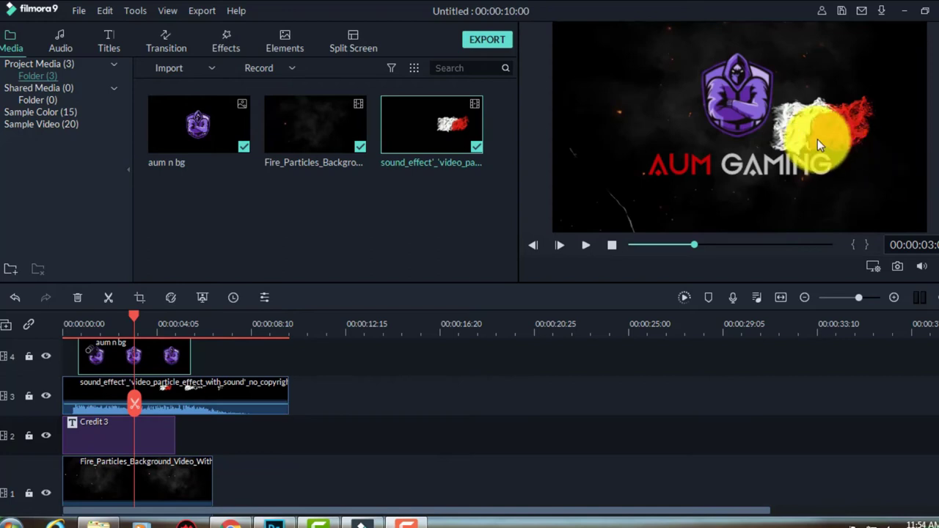
Shrink the red-white particle burst and position it over the word AUM.
left_click(817, 139)
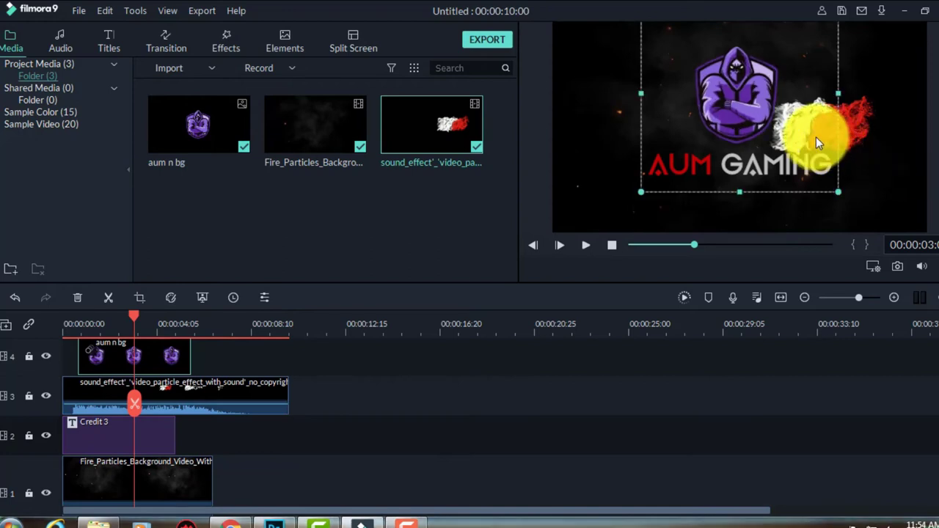
mouse_move(875, 113)
left_mouse_down()
mouse_move(845, 127)
mouse_move(575, 139)
mouse_move(905, 139)
left_mouse_up()
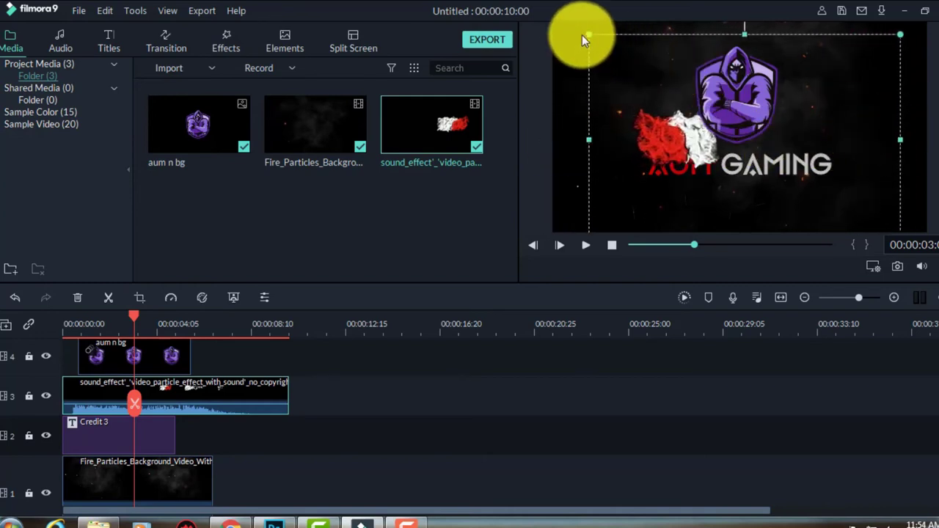
left_click_drag(590, 35, 648, 96)
left_click_drag(756, 146, 728, 141)
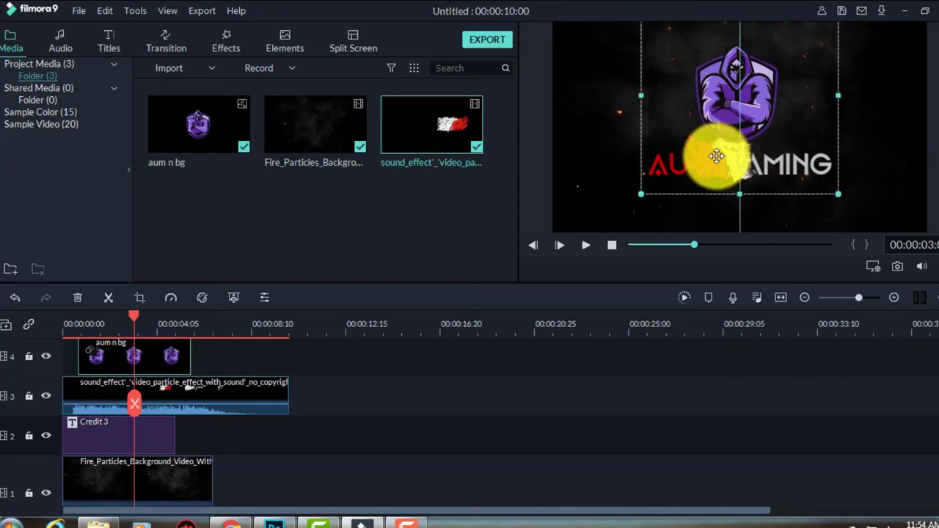
left_click(723, 184)
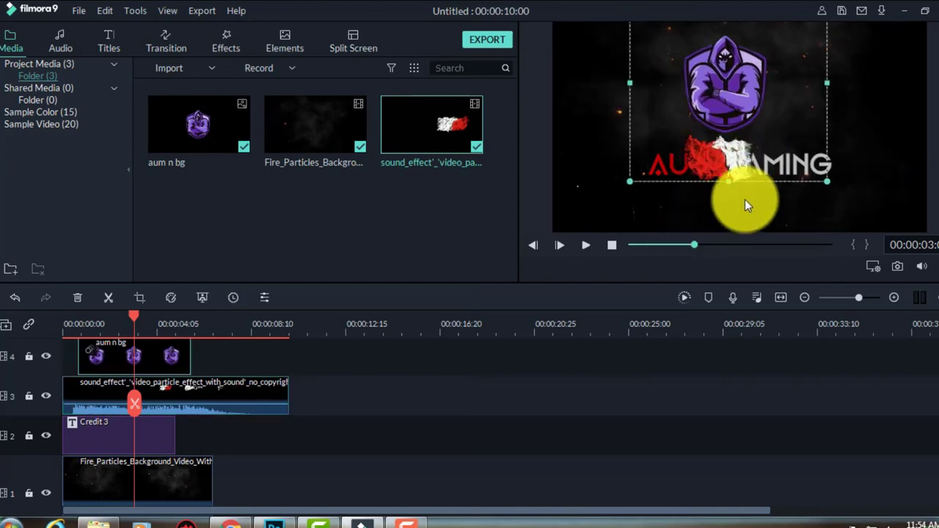
left_click_drag(845, 158, 800, 163)
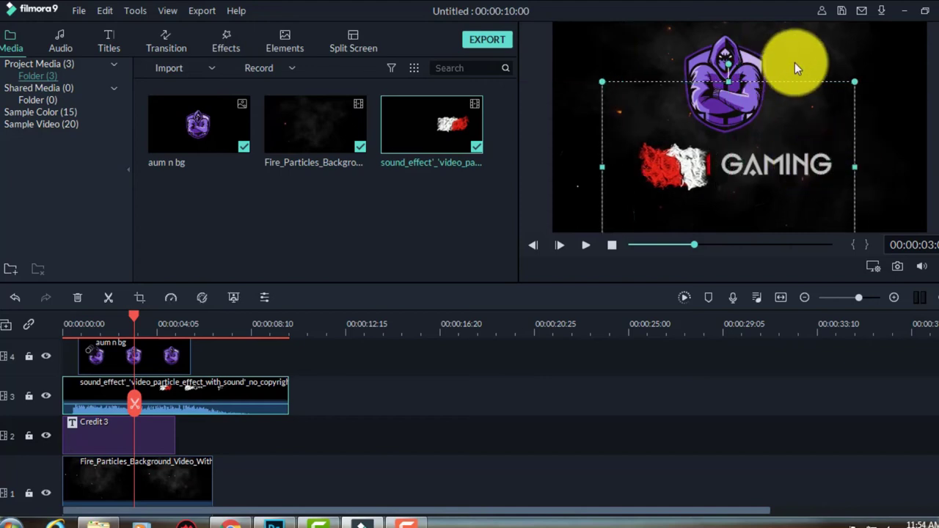
Shrink the logo slightly and centre it above the GAMING title.
left_click_drag(728, 78, 732, 96)
left_click_drag(824, 194, 800, 171)
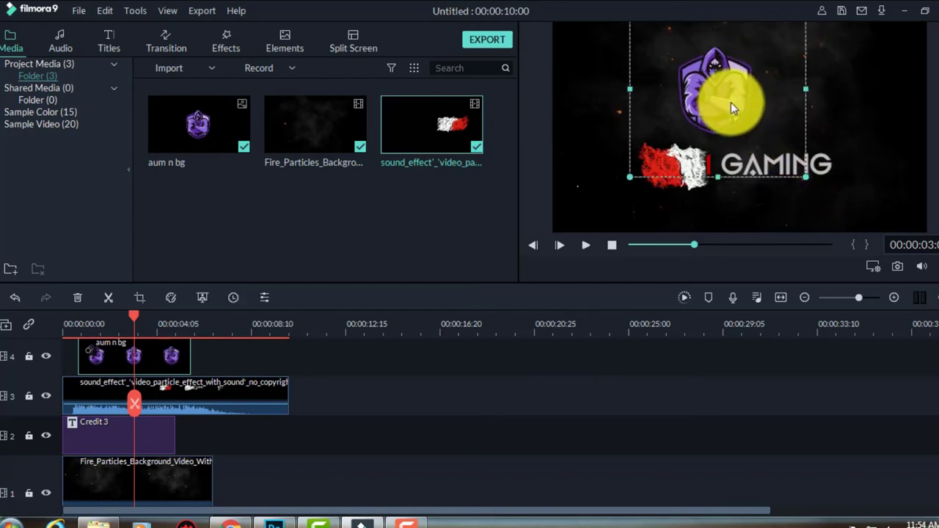
left_click_drag(740, 116, 749, 110)
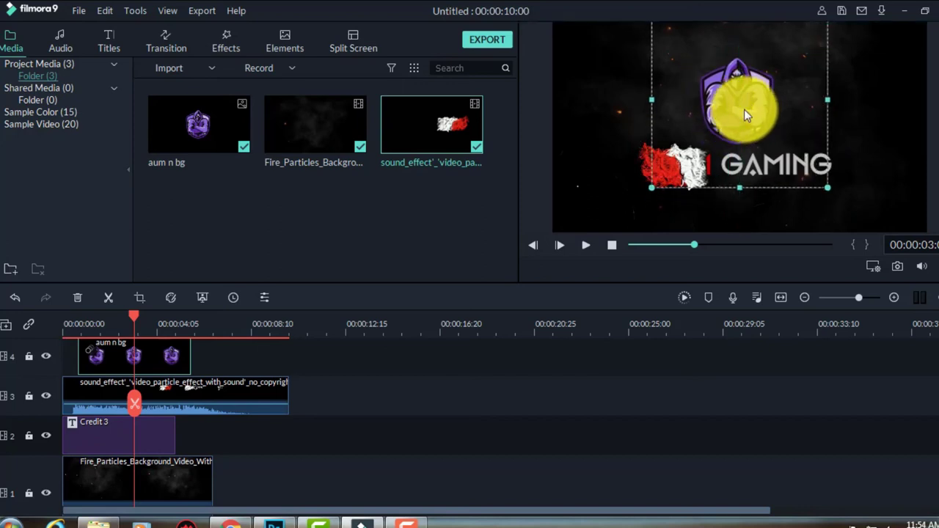
double_click(744, 110)
left_click(482, 273)
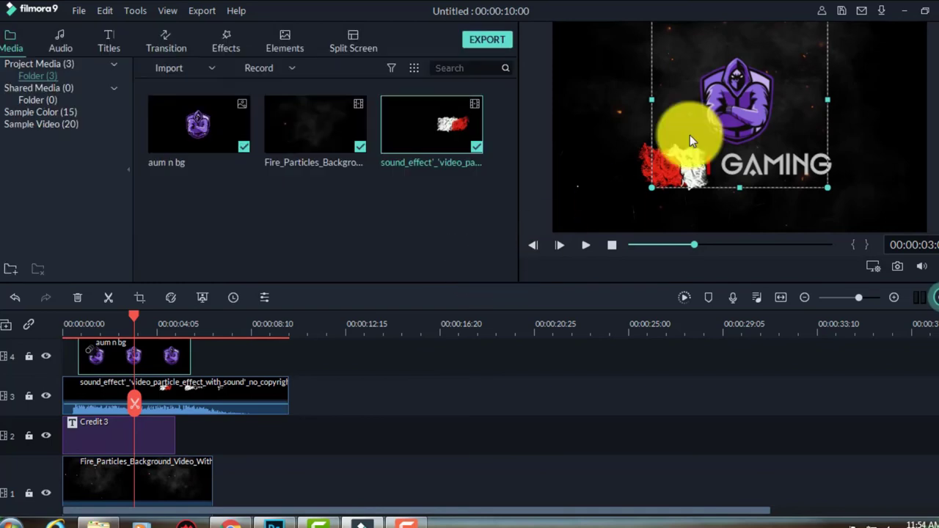
Apply the Zoom in motion to the logo clip and play the intro from the start.
double_click(732, 111)
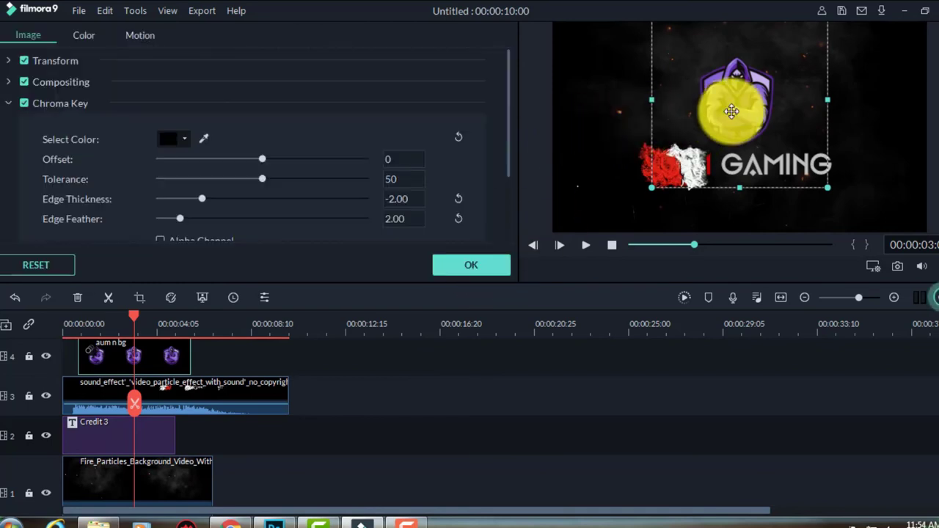
left_click(139, 35)
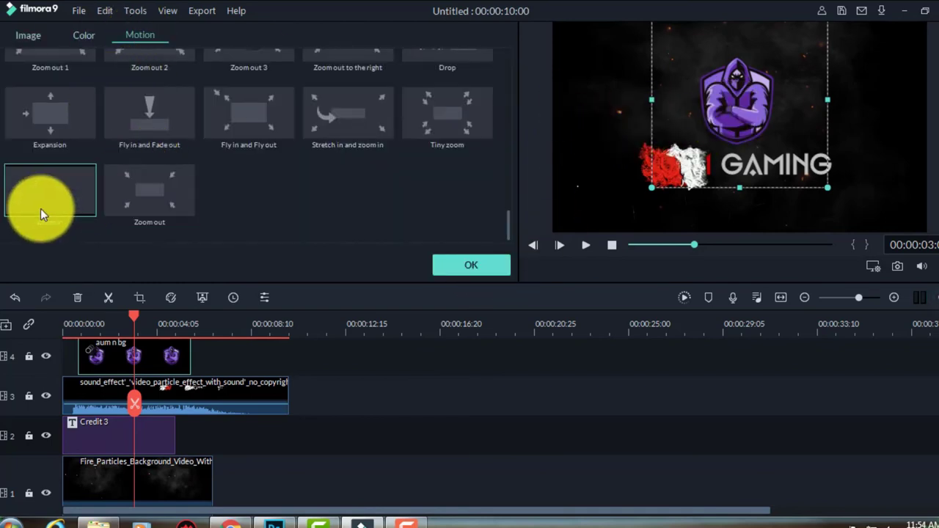
left_click(62, 195)
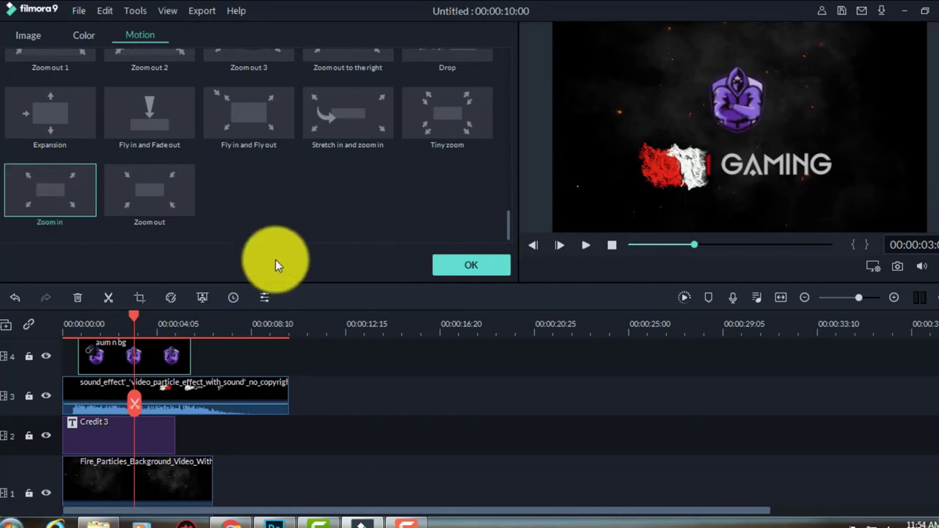
left_click(491, 264)
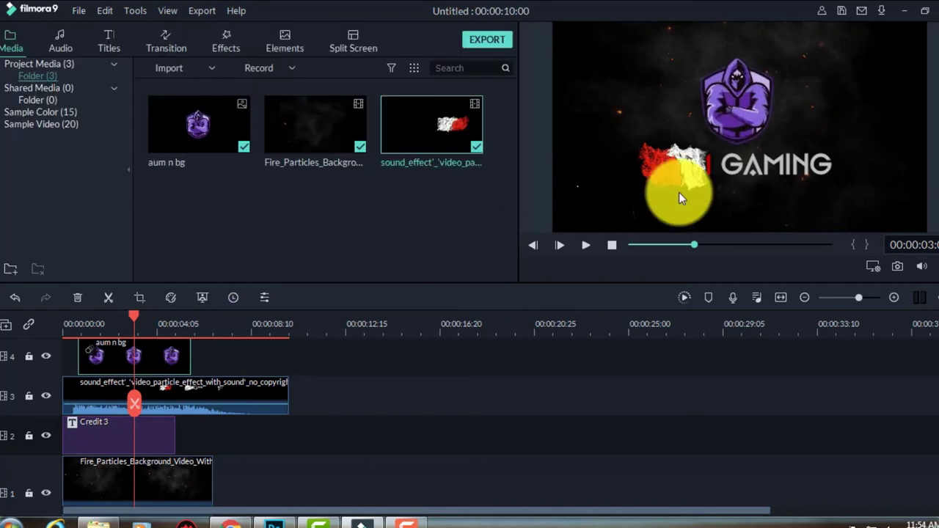
left_click(604, 244)
left_click(584, 244)
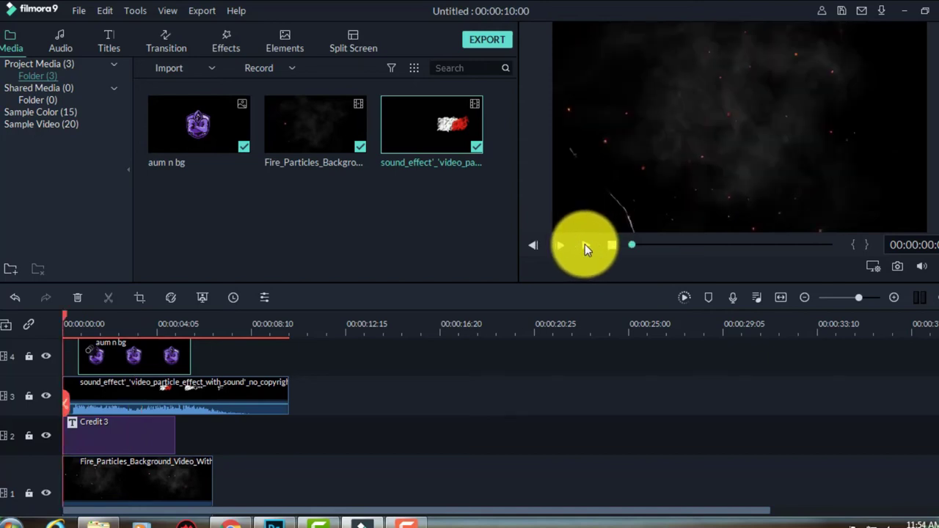
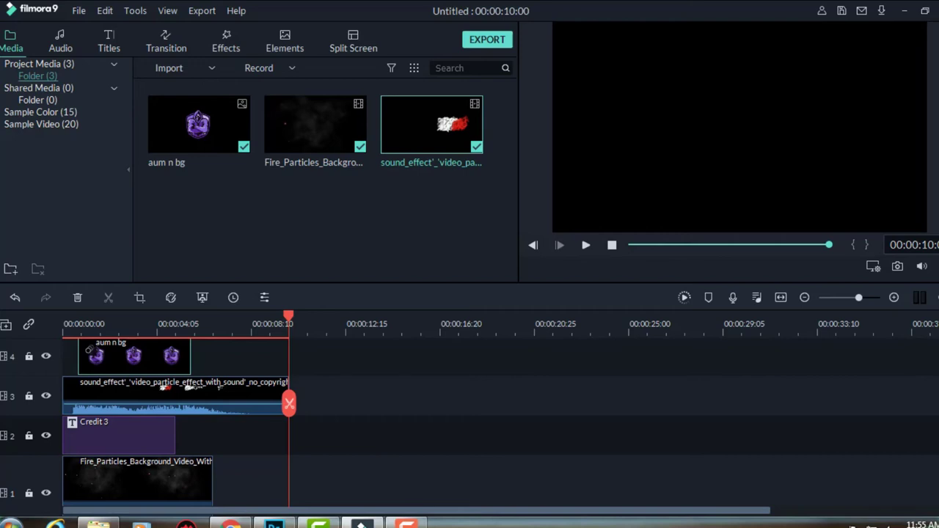
Replay the intro from the beginning to review it.
left_click(609, 246)
left_click(585, 247)
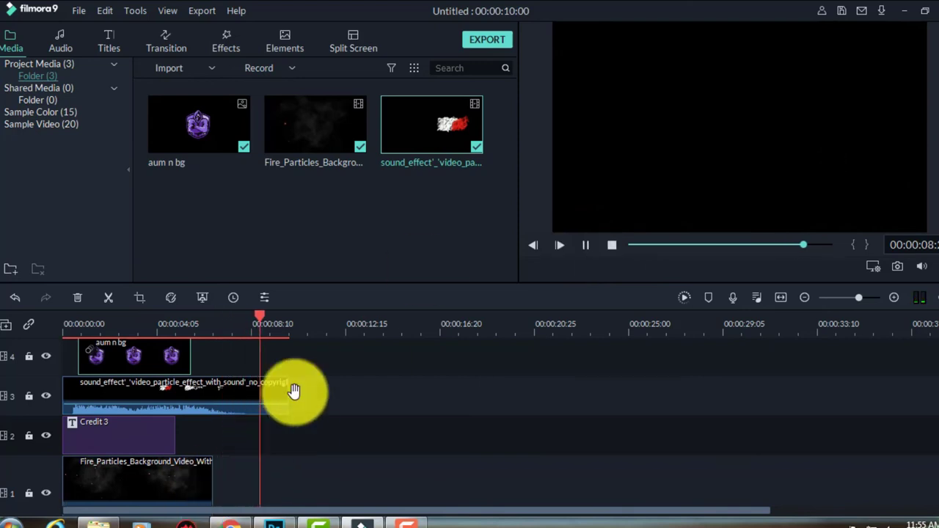
left_click(612, 246)
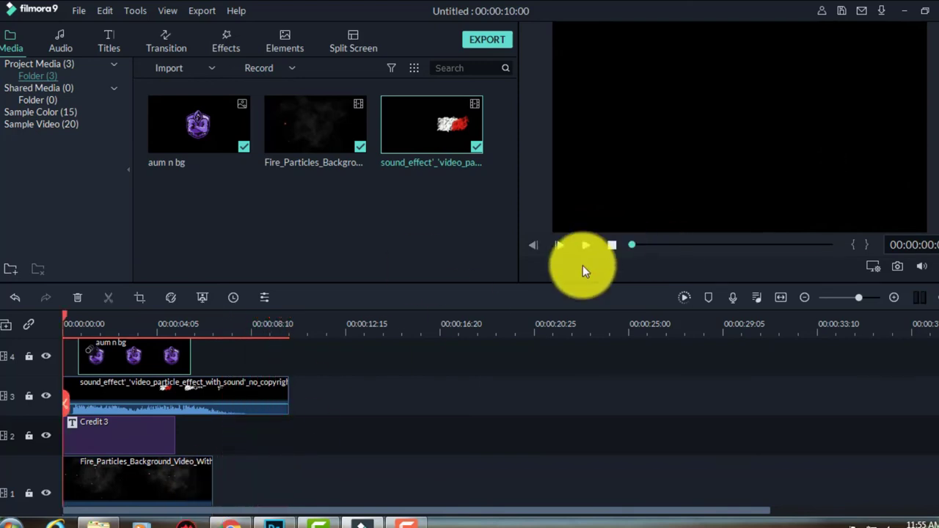
Try the Stretch to right motion animation on the sound effect clip, then revert to No Animation.
double_click(258, 402)
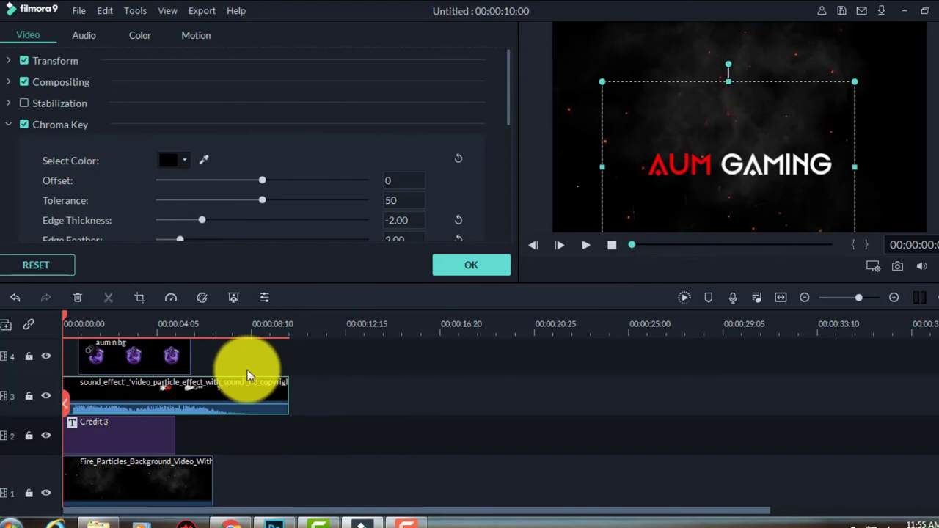
left_click(82, 36)
left_click(193, 35)
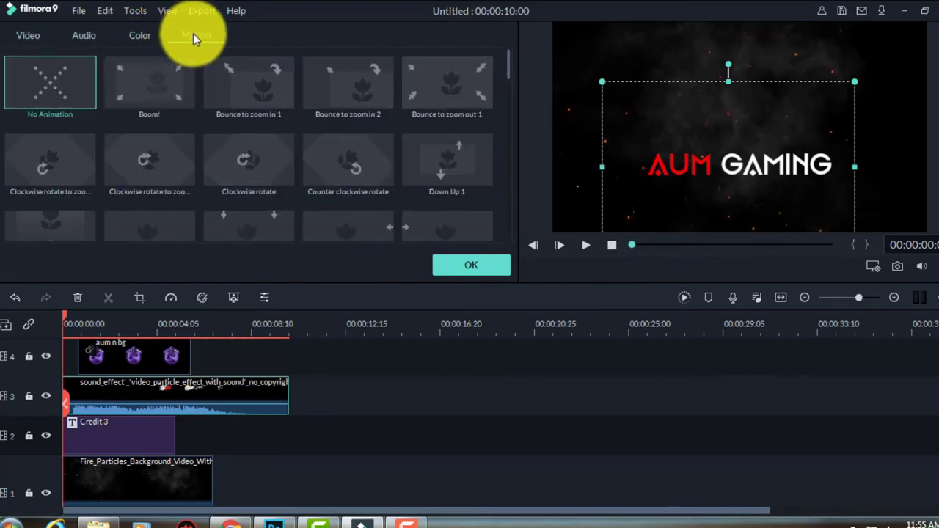
scroll(313, 140, "down", 5)
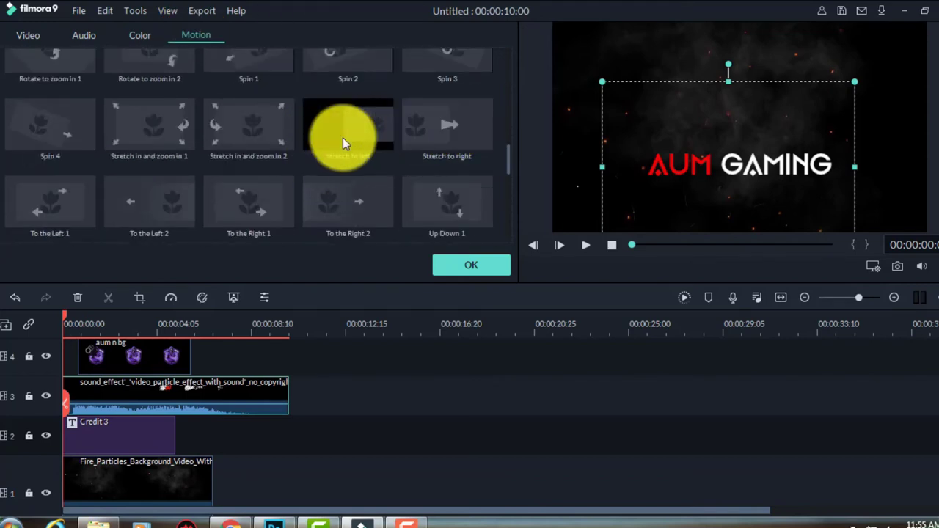
left_click(434, 137)
left_click(491, 272)
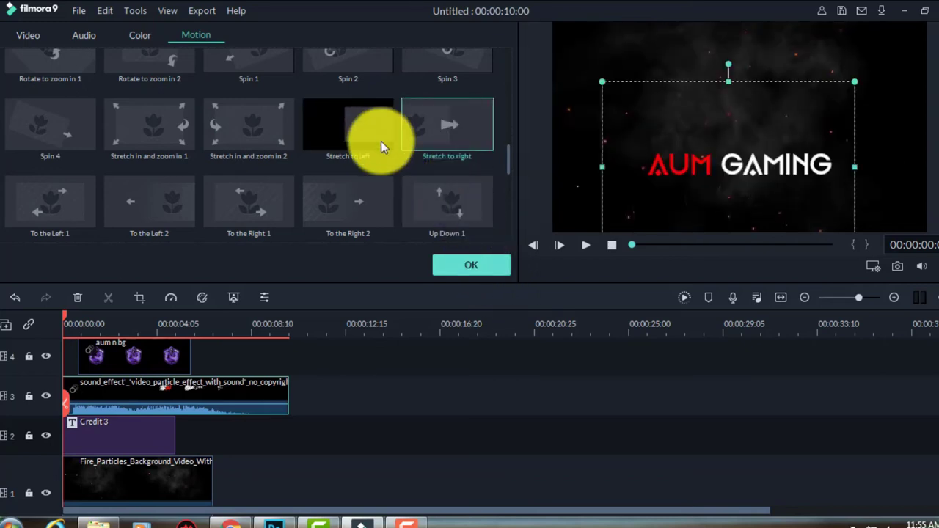
scroll(117, 121, "up", 5)
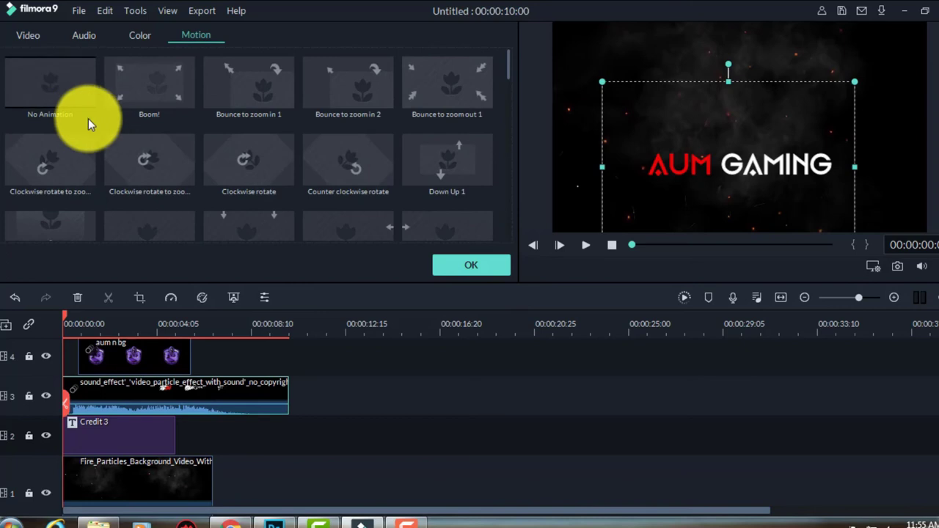
left_click(37, 88)
left_click(471, 269)
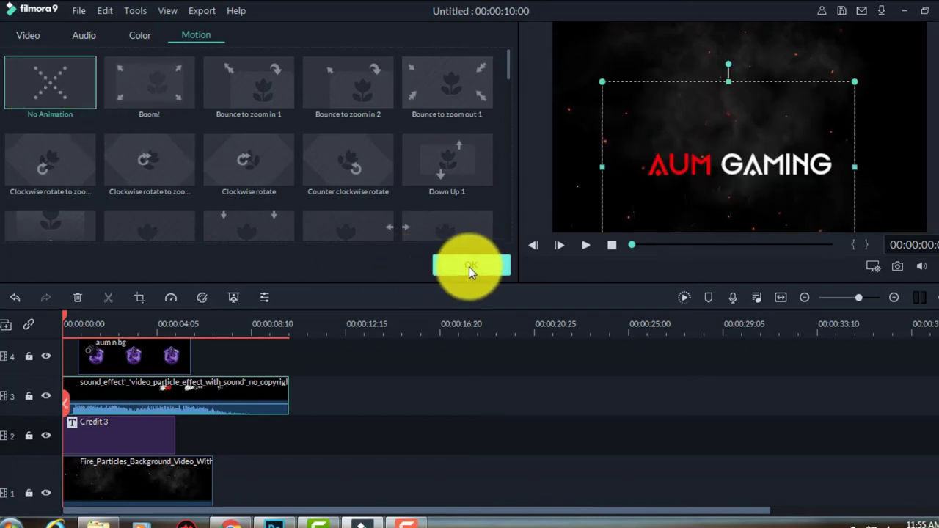
Play the intro again from the start to check the result.
left_click(608, 247)
left_click(584, 245)
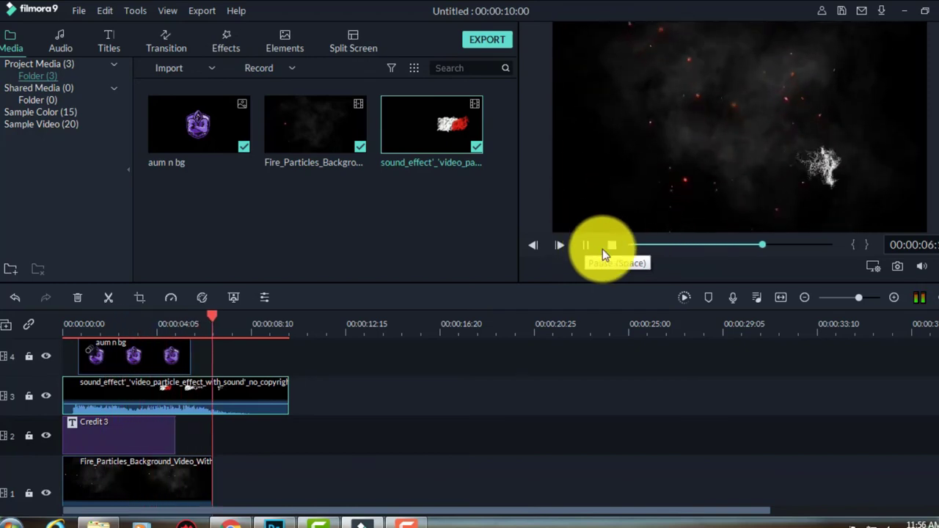
left_click(612, 248)
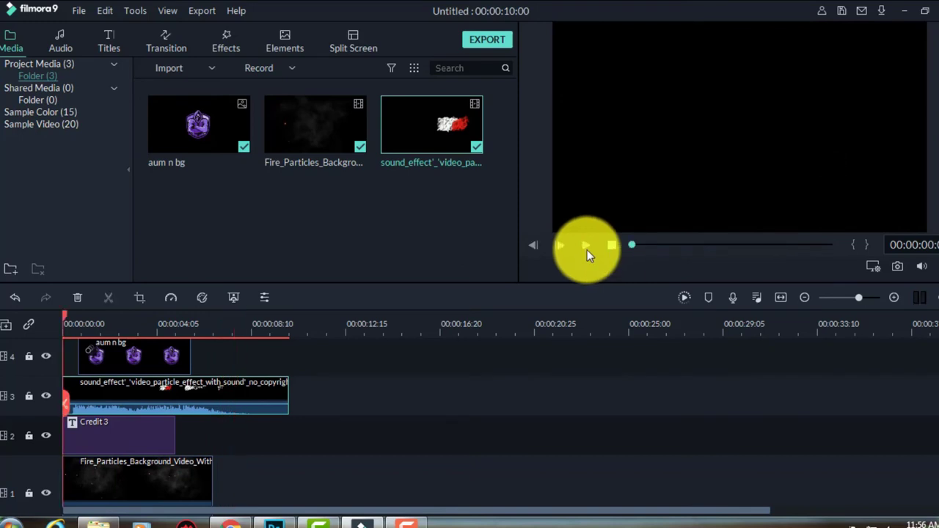
Enlarge the purple hooded logo and centre it just above the AUM GAMING title.
double_click(142, 348)
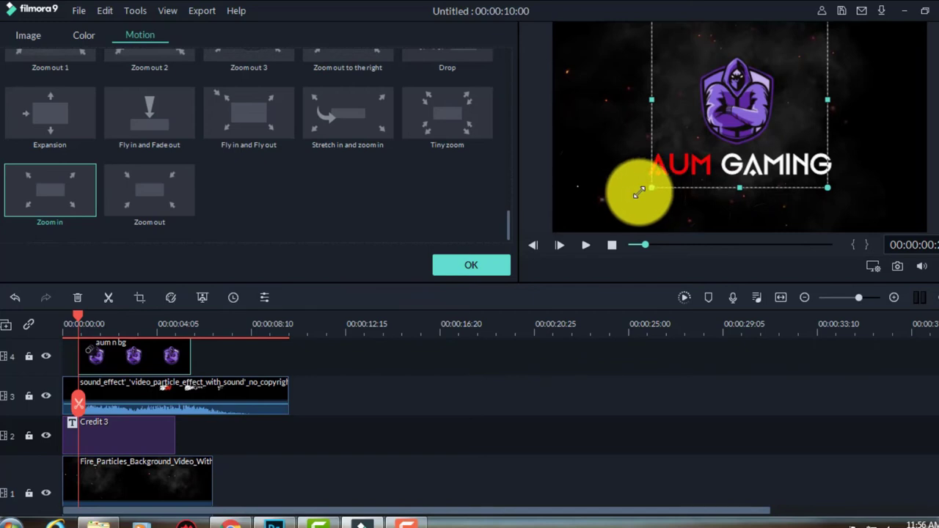
left_click_drag(649, 189, 623, 215)
mouse_move(735, 124)
left_mouse_down()
mouse_move(750, 107)
mouse_move(754, 115)
mouse_move(746, 106)
left_mouse_up()
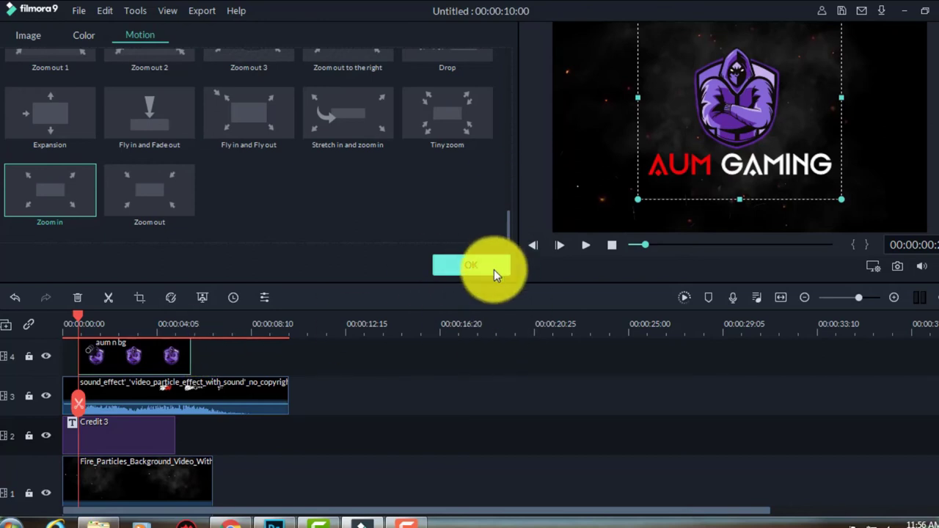
left_click(494, 269)
left_click(607, 245)
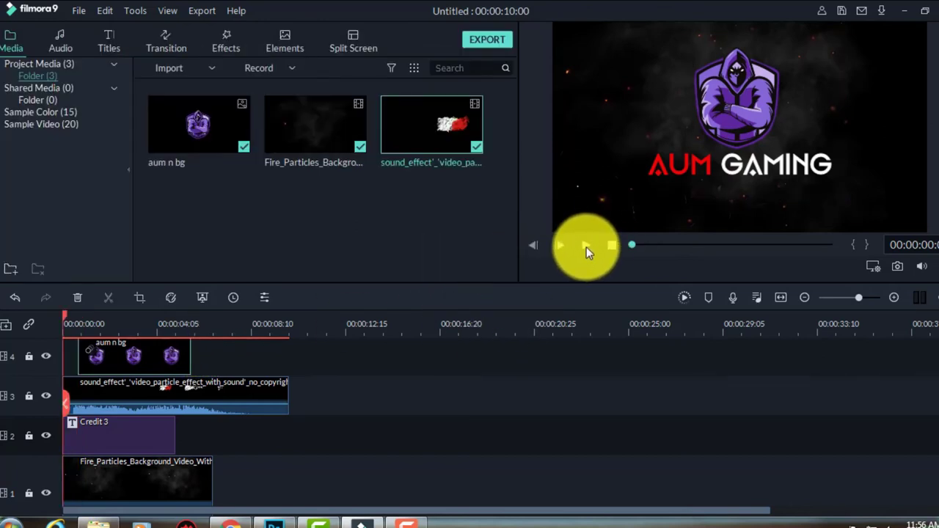
Lengthen the aum n bg logo clip and align Credit 3 to start and end with it.
left_click(586, 248)
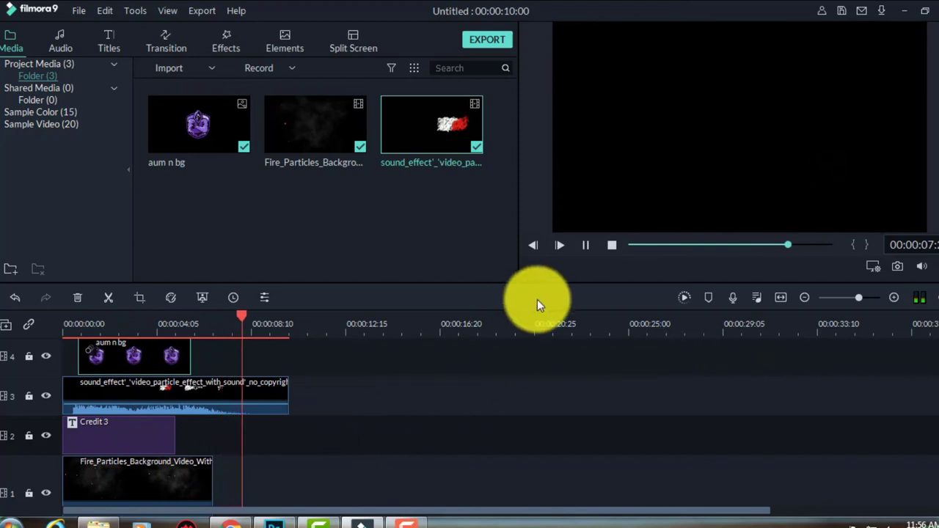
left_click(585, 245)
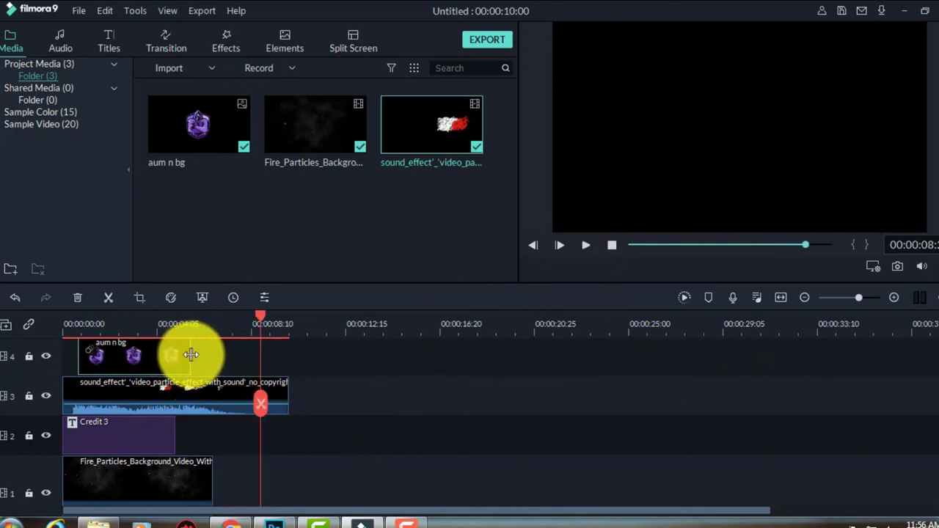
left_click_drag(191, 355, 208, 356)
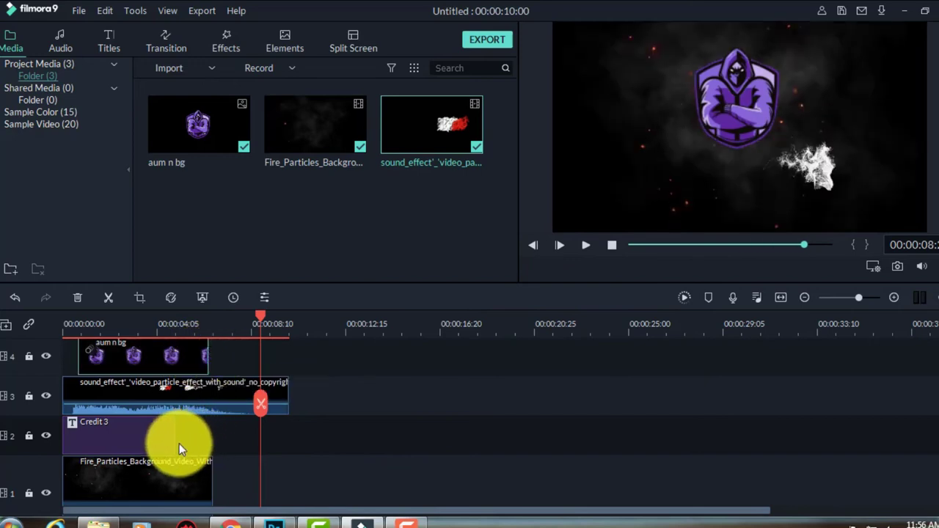
left_click(179, 443)
left_click_drag(179, 438, 204, 440)
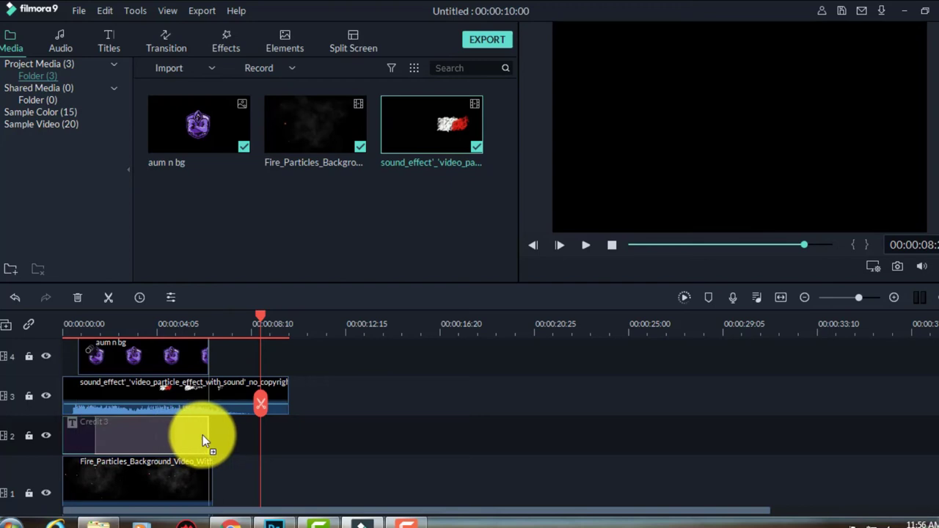
left_click_drag(203, 435, 156, 438)
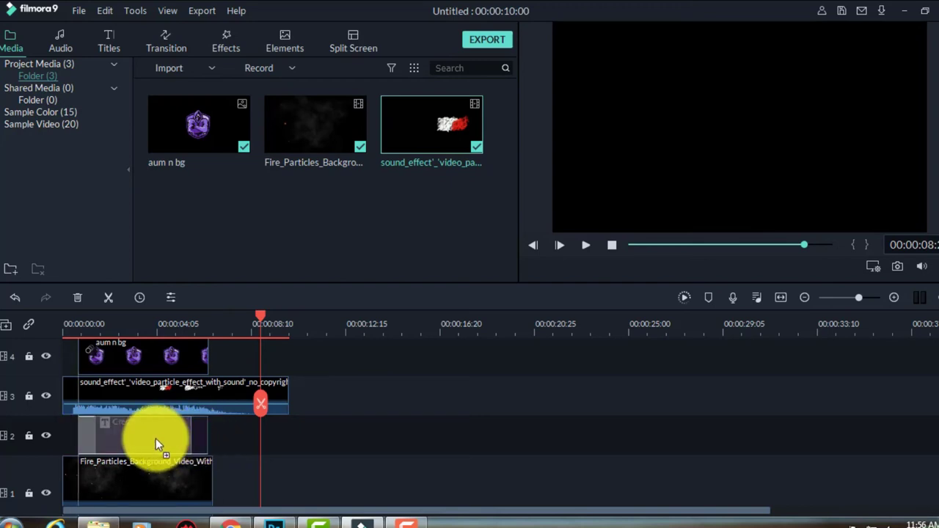
left_click_drag(198, 436, 209, 437)
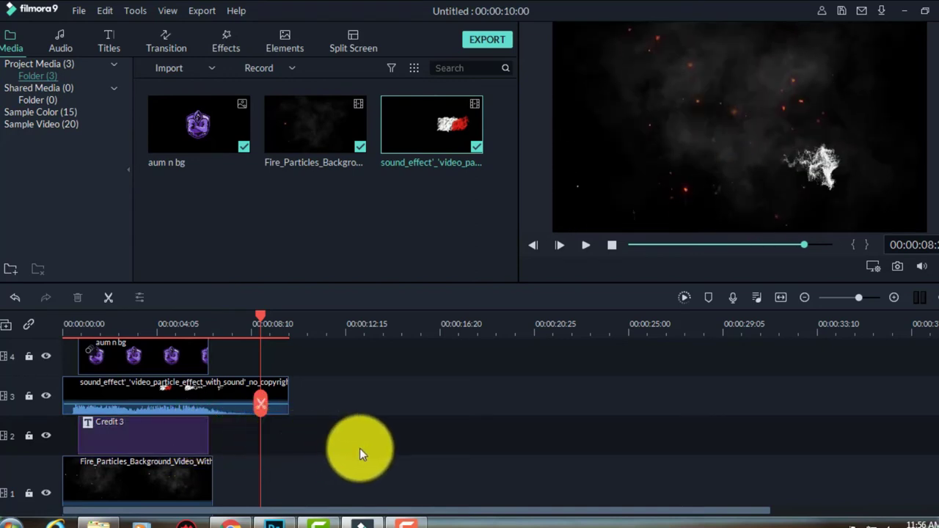
Replay the intro twice to check the timing, then select the fire particles background clip.
left_click(604, 246)
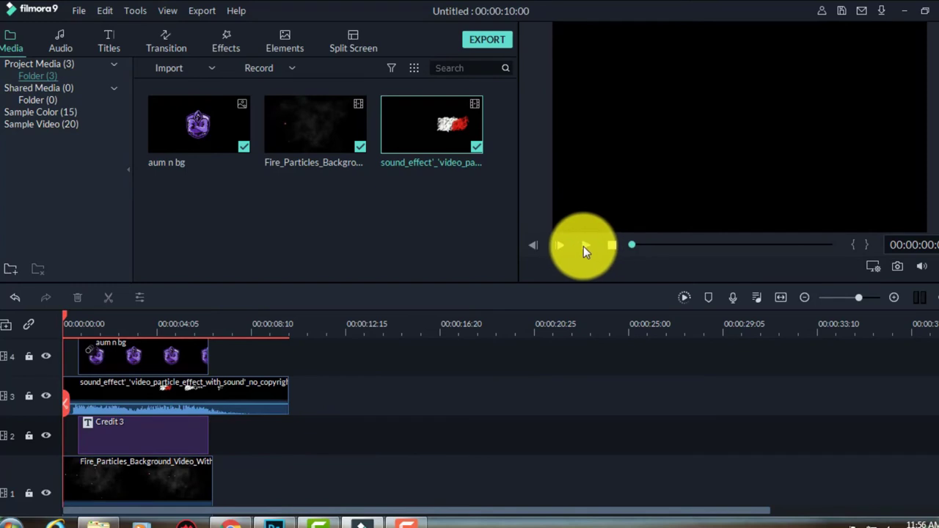
left_click(586, 248)
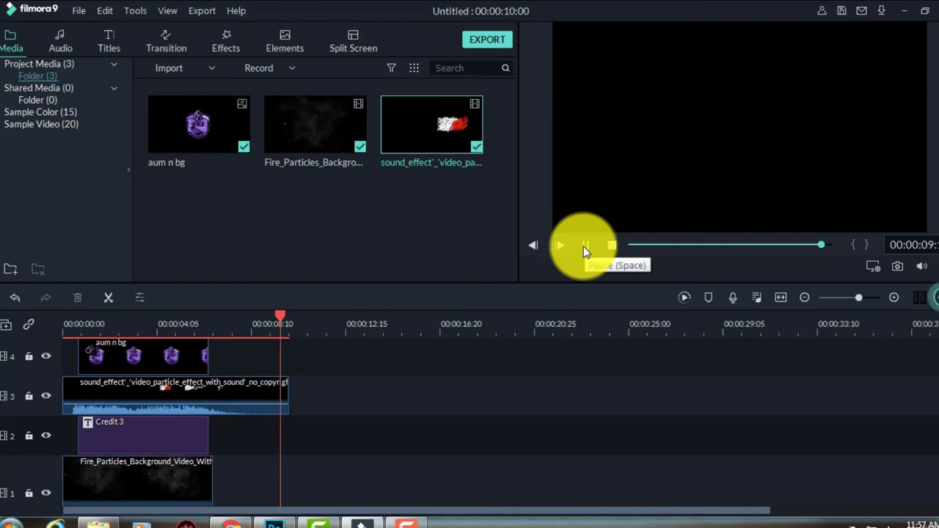
left_click(612, 245)
left_click(585, 253)
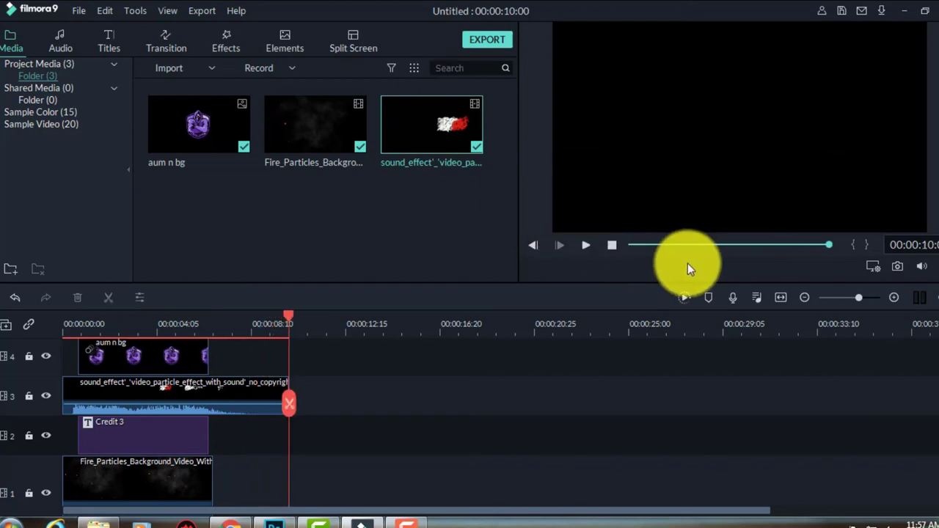
left_click(193, 467)
left_click(168, 486)
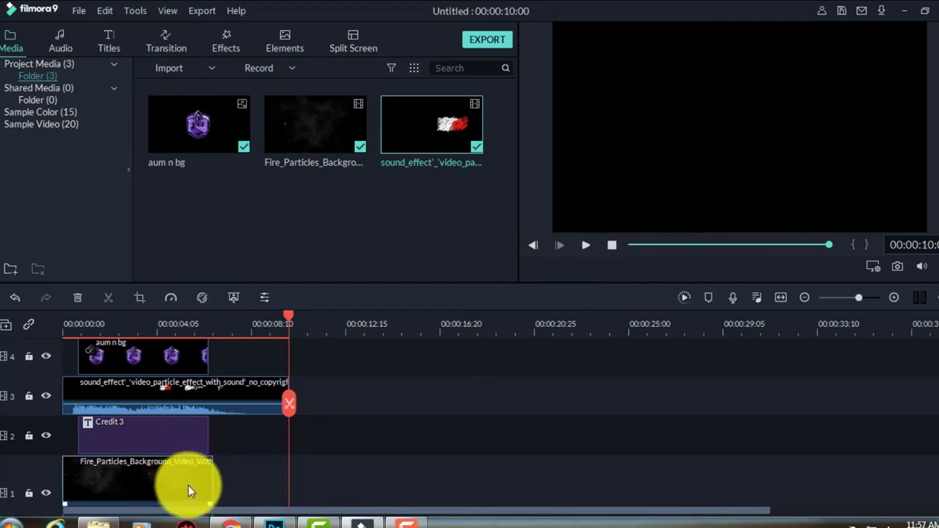
Extend the Fire_Particles background clip to 00:00:08:10 and play the intro to check it.
left_click_drag(212, 486, 292, 485)
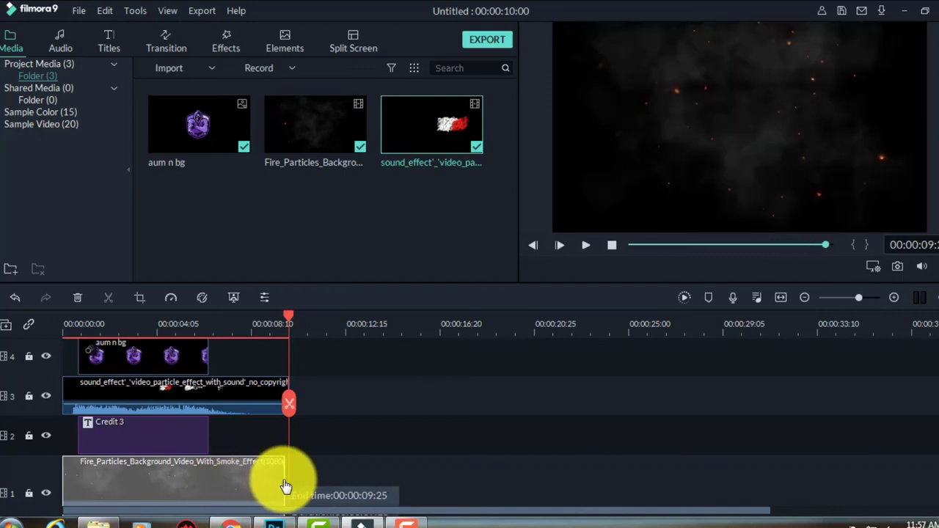
left_click(410, 475)
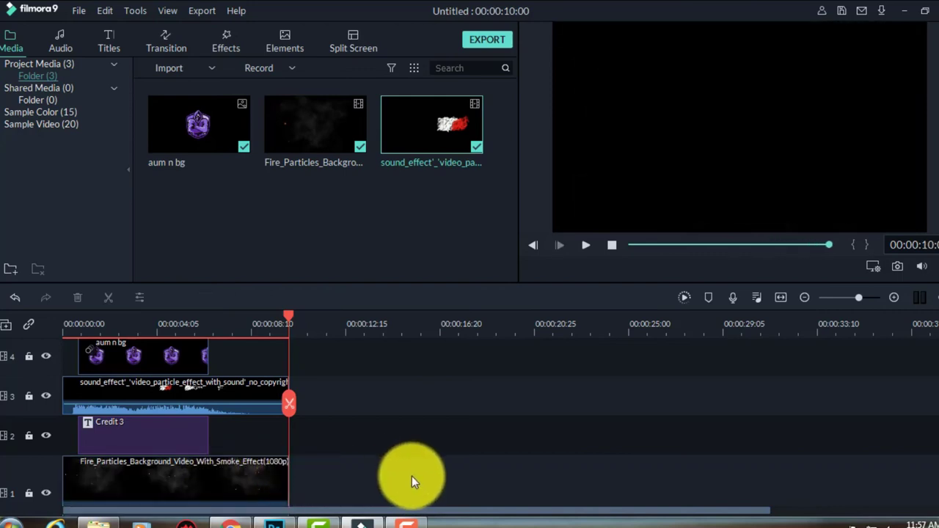
left_click(611, 245)
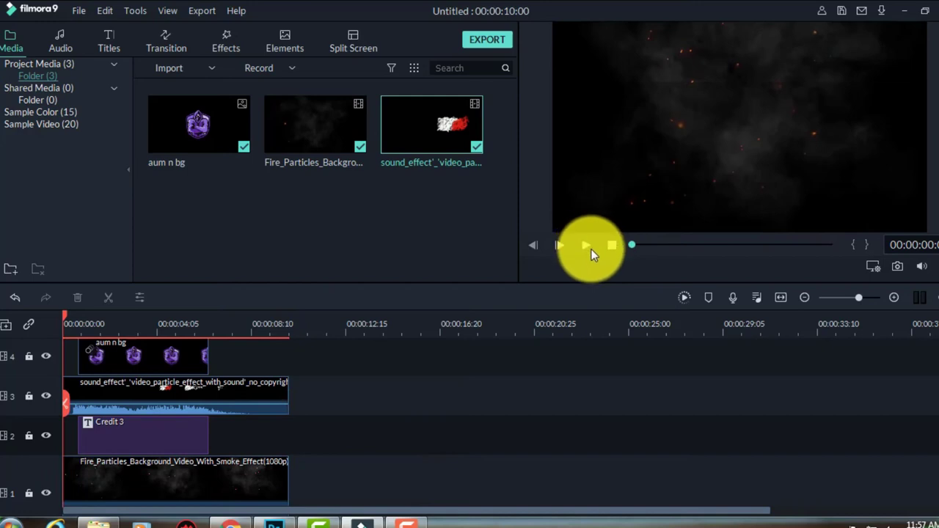
left_click(587, 246)
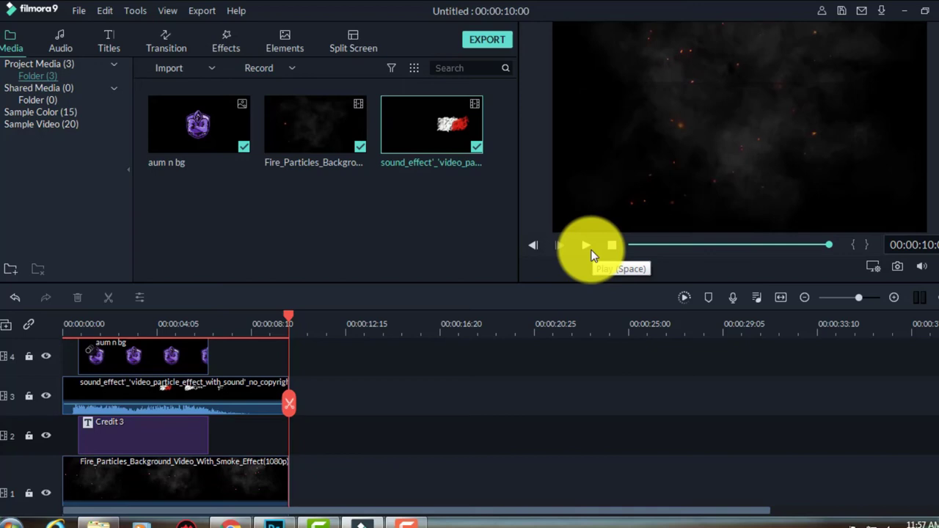
left_click(609, 246)
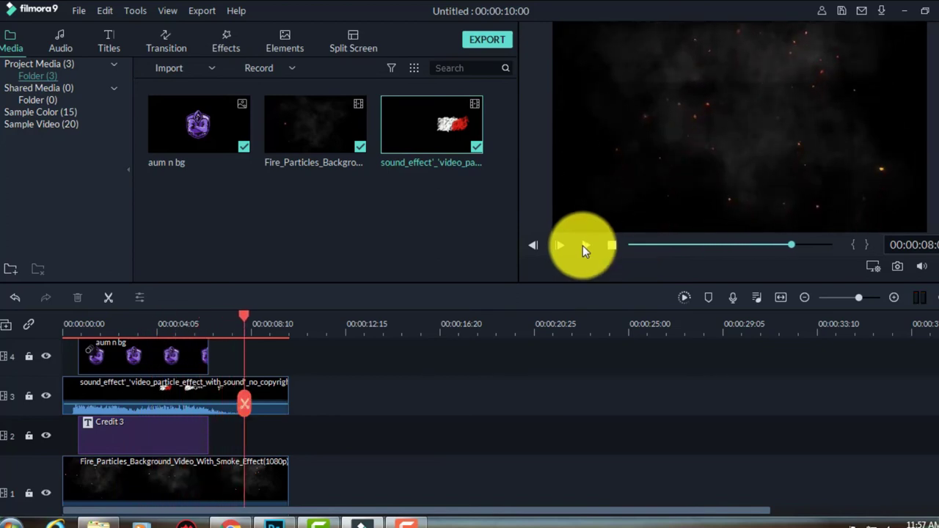
mouse_move(178, 402)
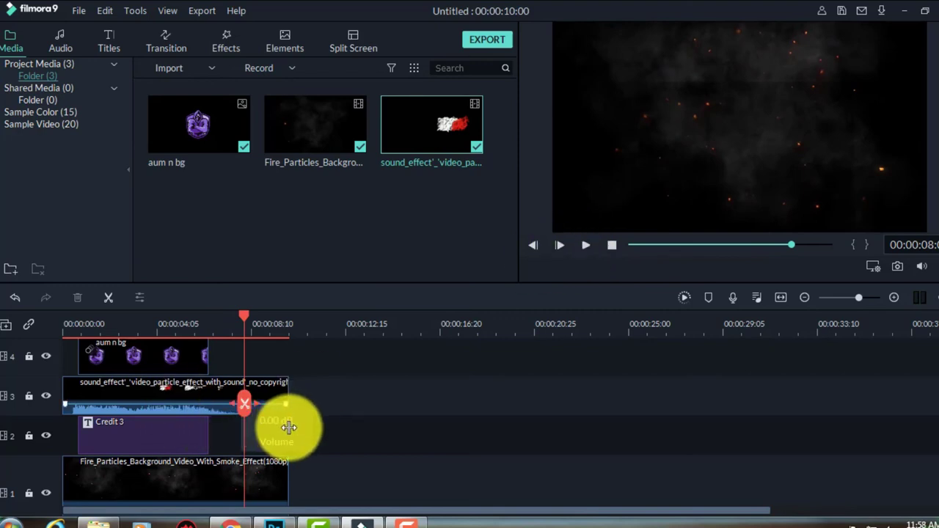
Extend the end of the Credit 3 title clip and play the intro from the start.
left_click(156, 433)
left_click_drag(212, 436, 226, 443)
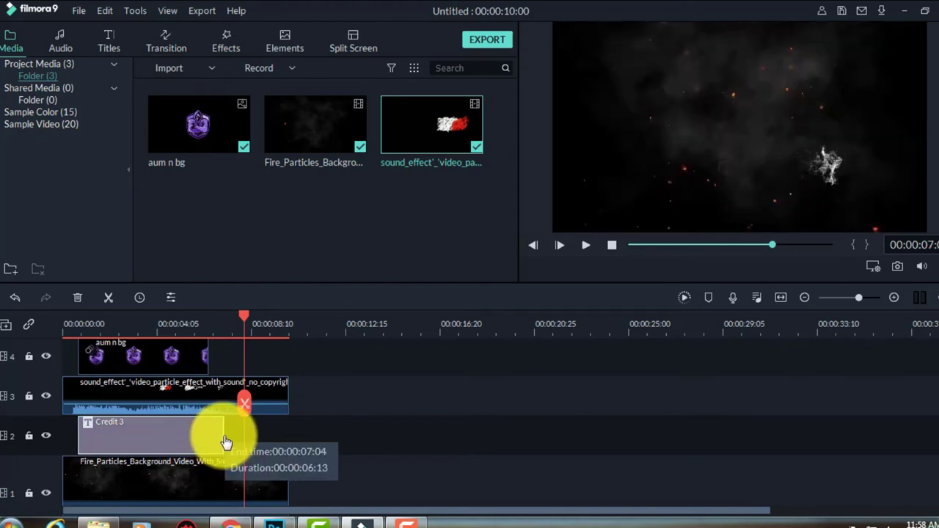
left_click_drag(226, 442, 226, 442)
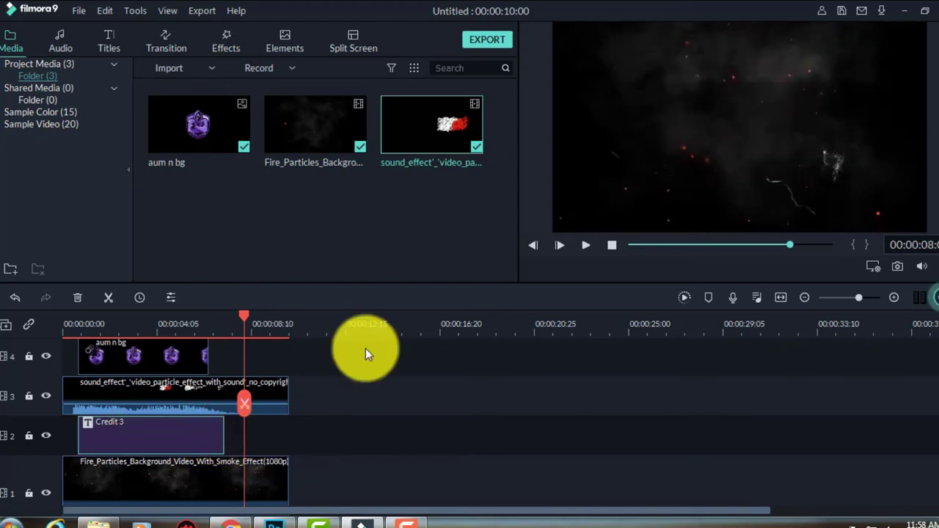
left_click(611, 246)
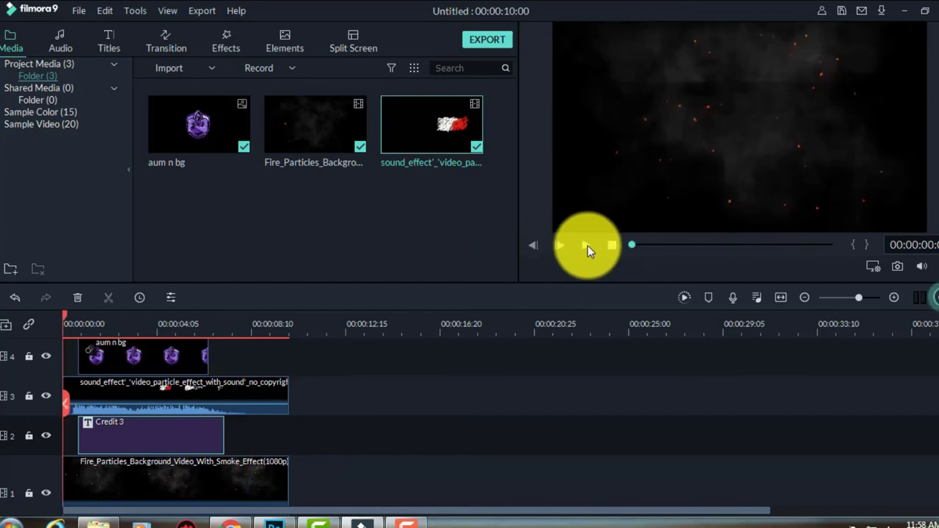
left_click(589, 250)
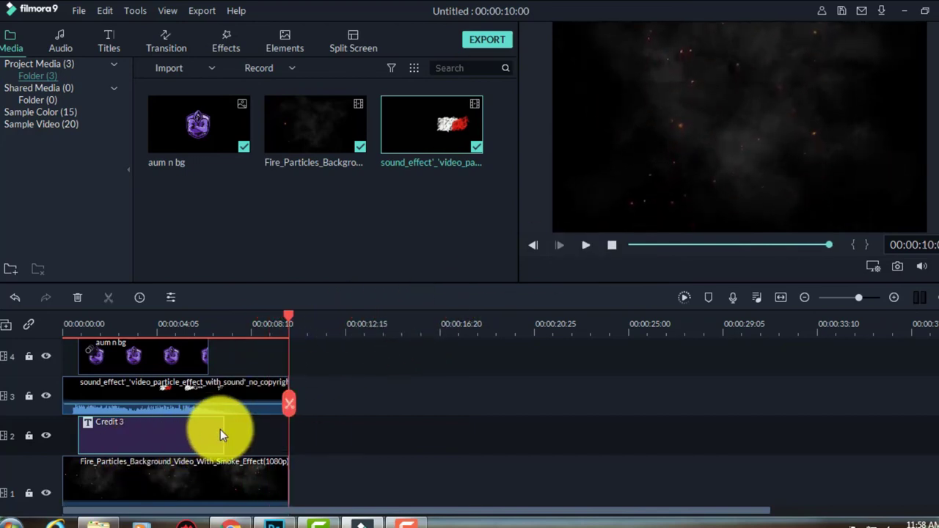
Trim Credit 3 back so it ends at 00:00:06:24 and replay the intro.
left_click_drag(223, 432, 215, 432)
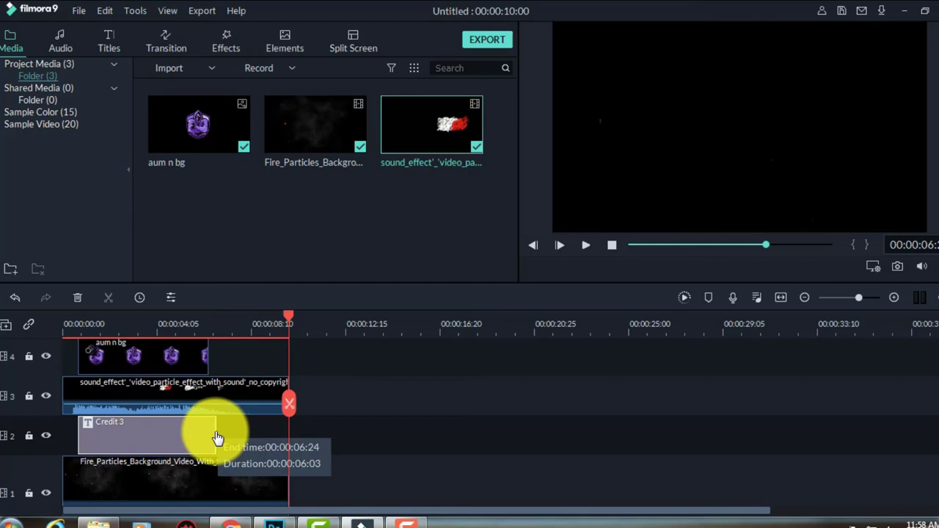
left_click(609, 245)
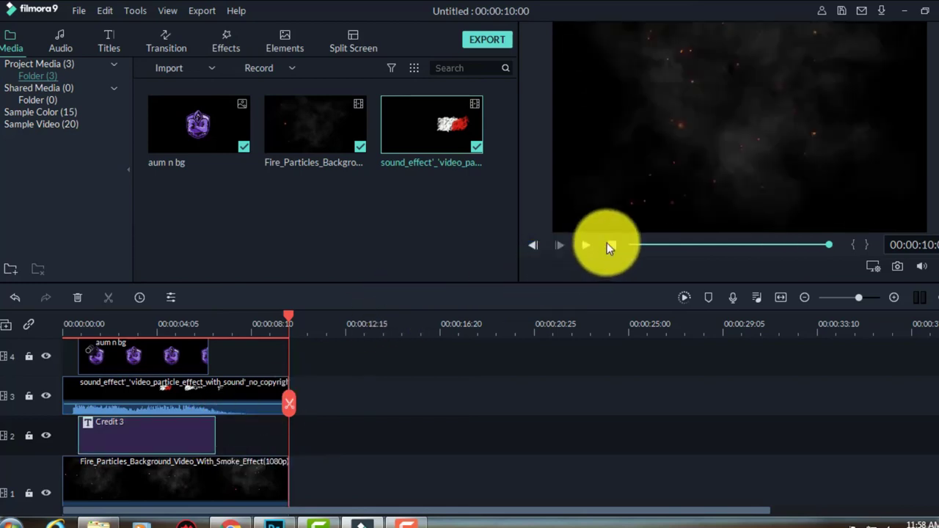
left_click(585, 248)
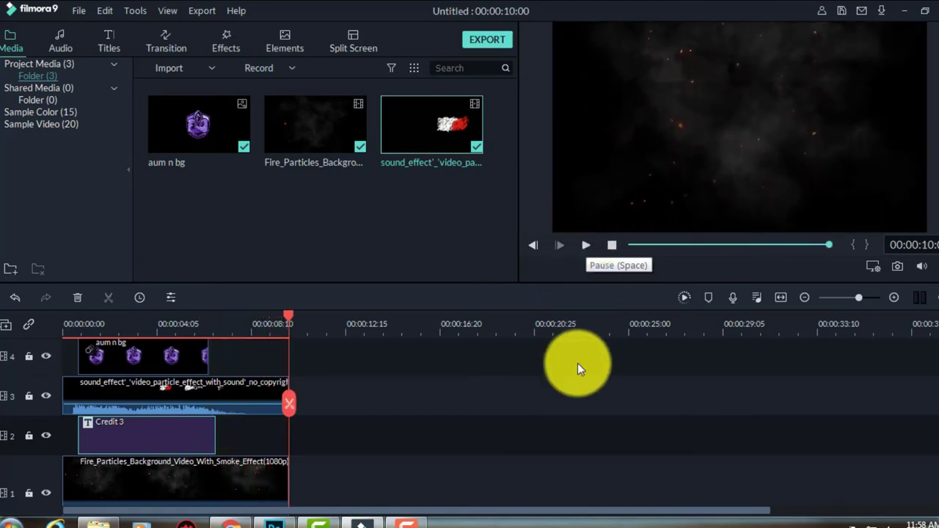
Trim the end of the aum n bg logo clip and replay the intro.
left_click(178, 364)
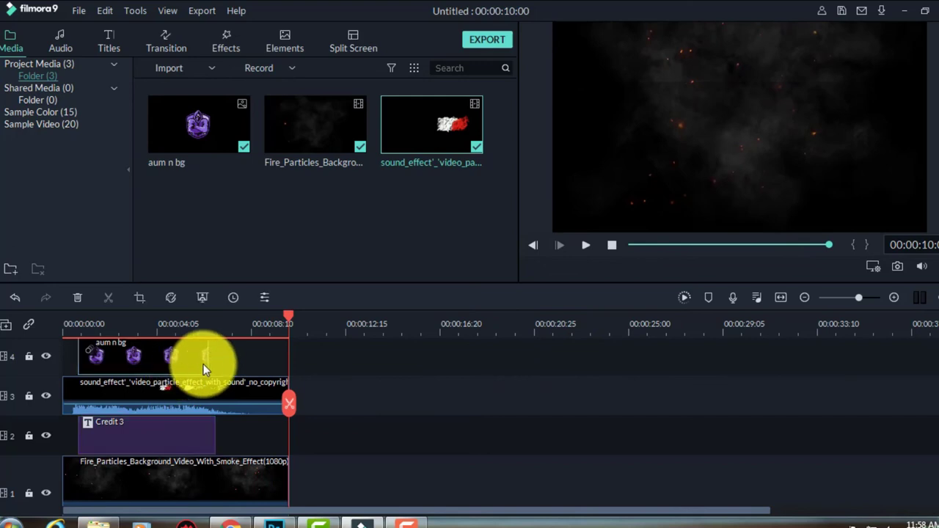
left_click_drag(209, 362, 210, 361)
left_click(611, 245)
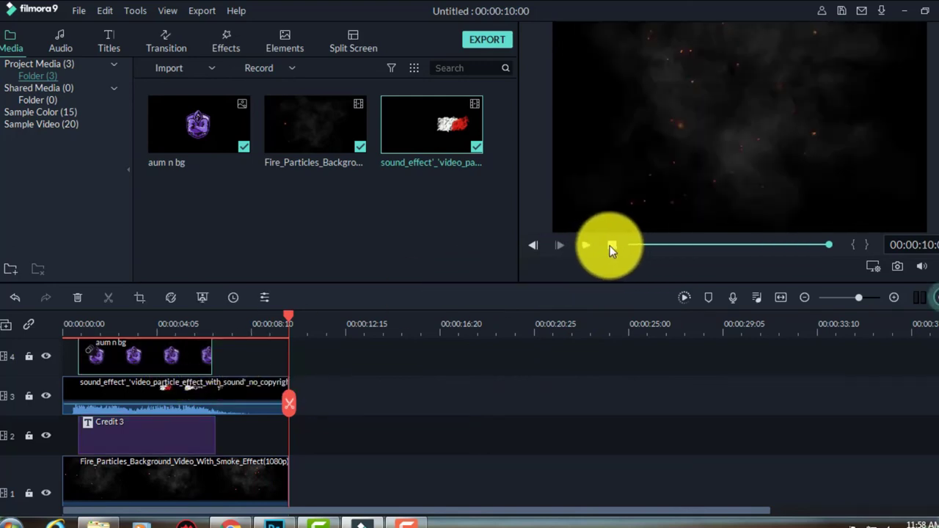
left_click(585, 247)
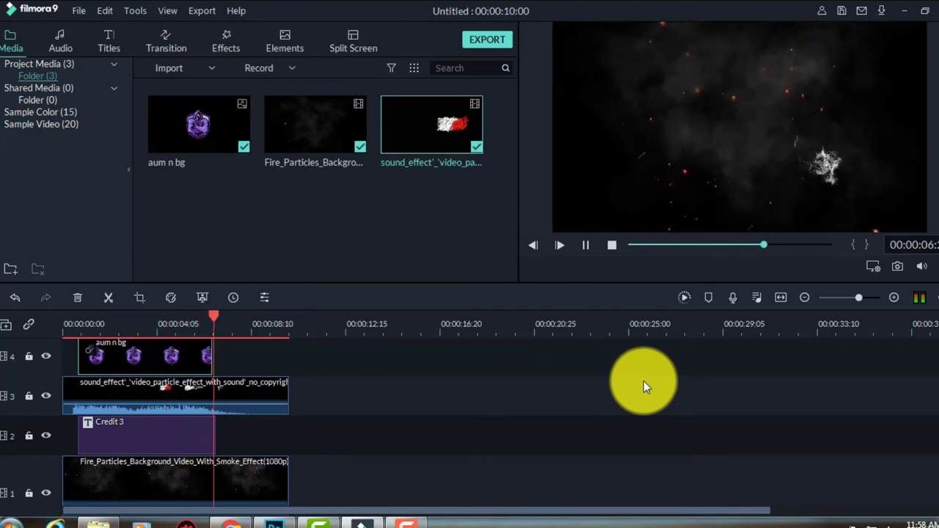
left_click(586, 249)
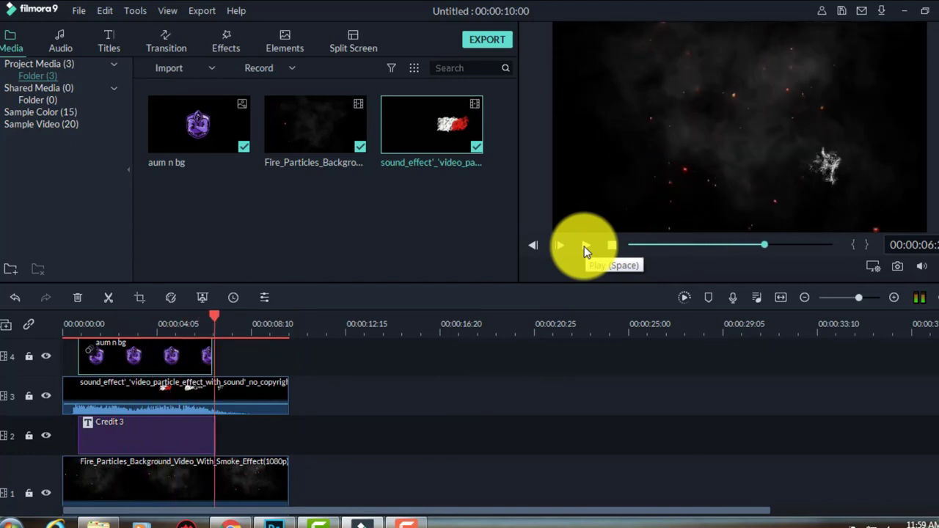
Trim the Credit 3 title clip slightly shorter and replay from the start.
left_click(191, 441)
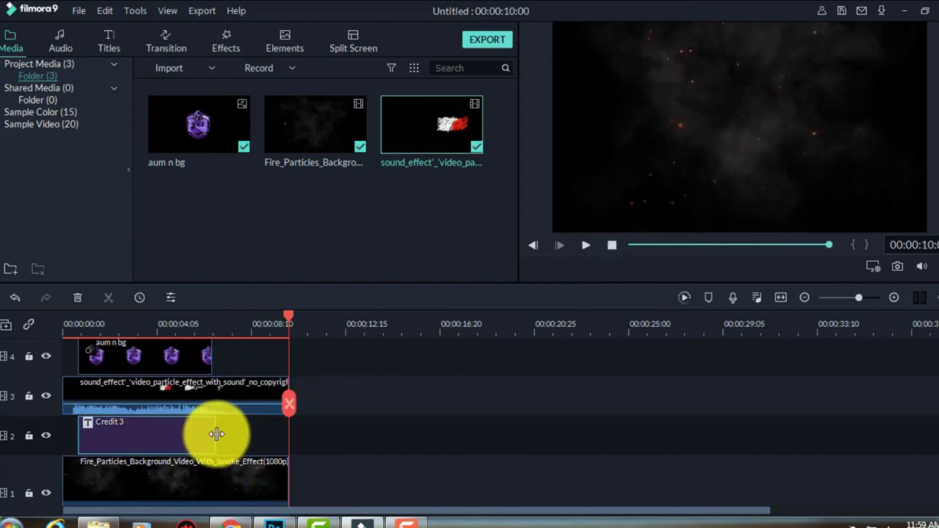
left_click_drag(217, 434, 215, 441)
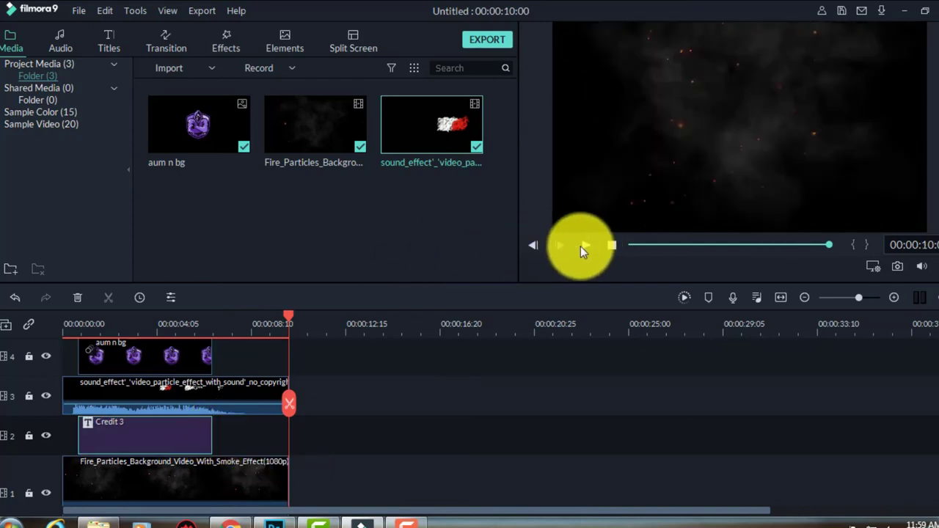
left_click(607, 248)
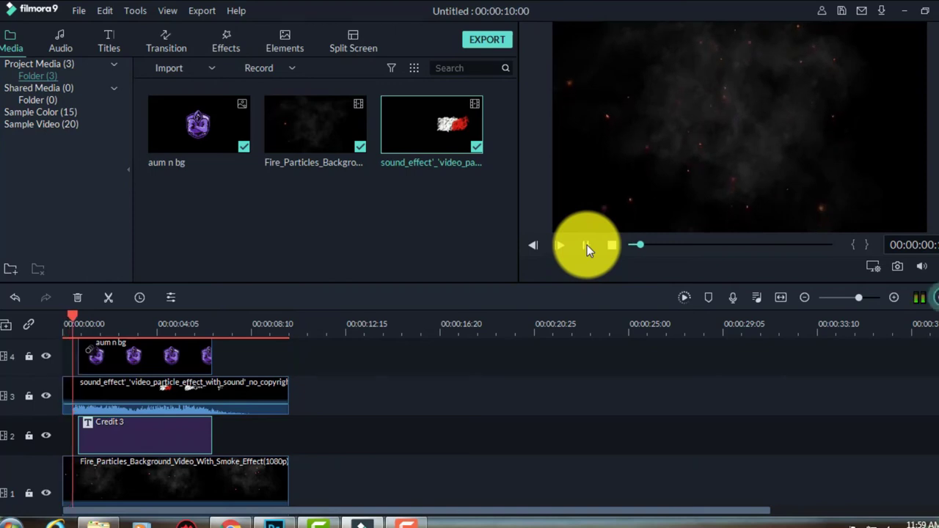
left_click(586, 247)
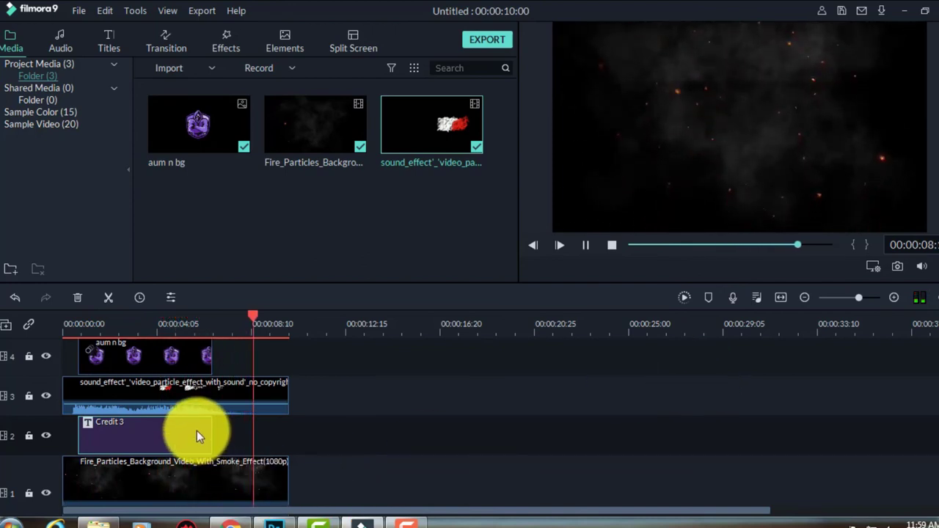
Move the Credit 3 title clip slightly later on track 2 and replay to check.
left_click_drag(196, 431, 185, 434)
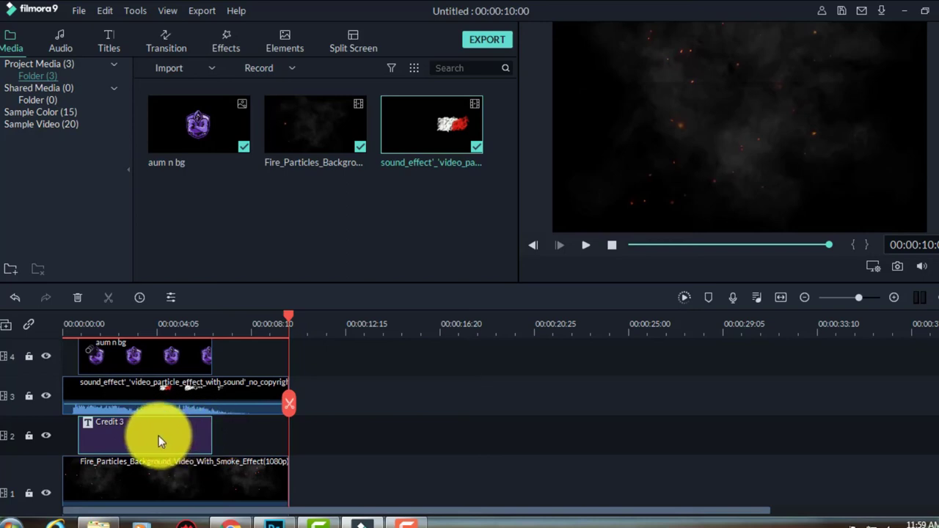
left_click_drag(159, 436, 177, 435)
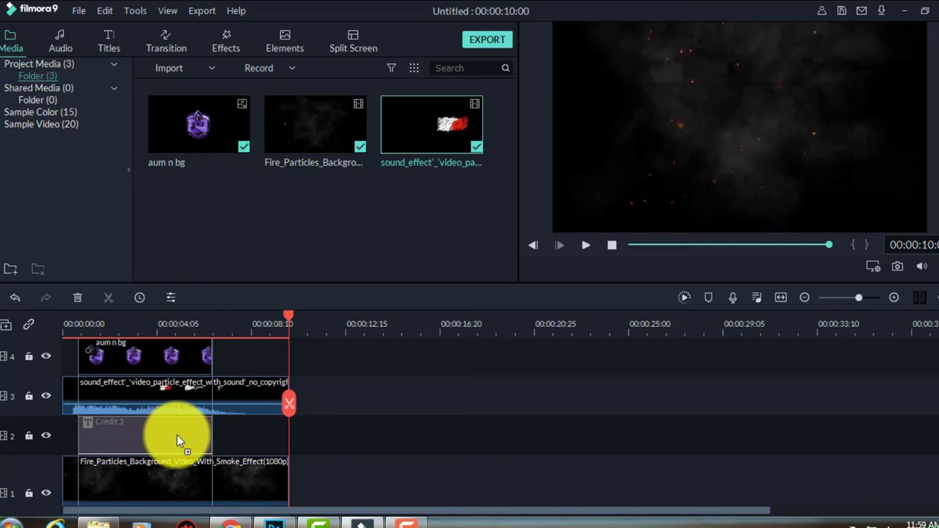
left_click_drag(176, 435, 174, 433)
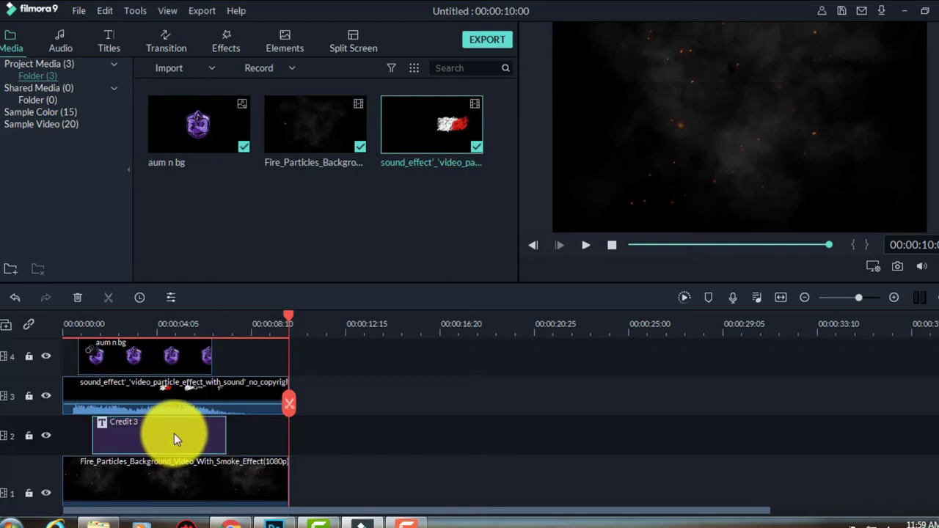
left_click(611, 245)
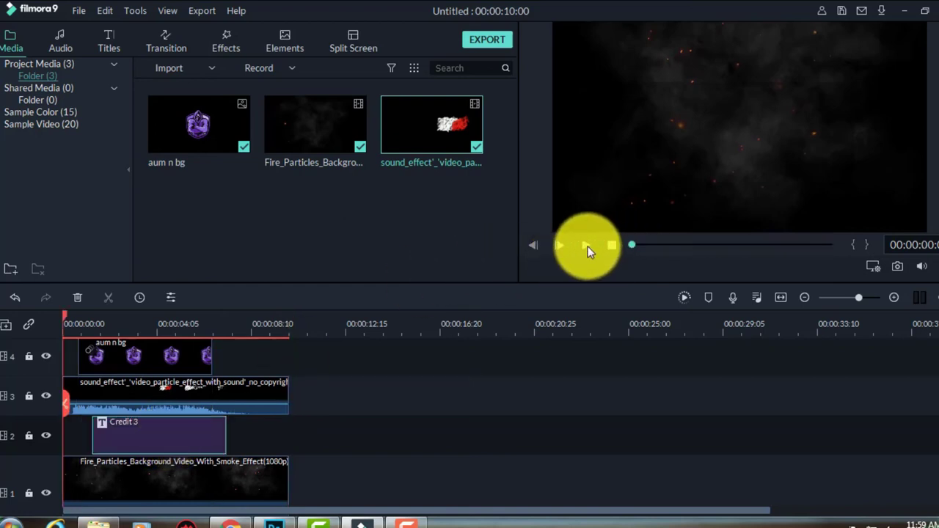
left_click(586, 247)
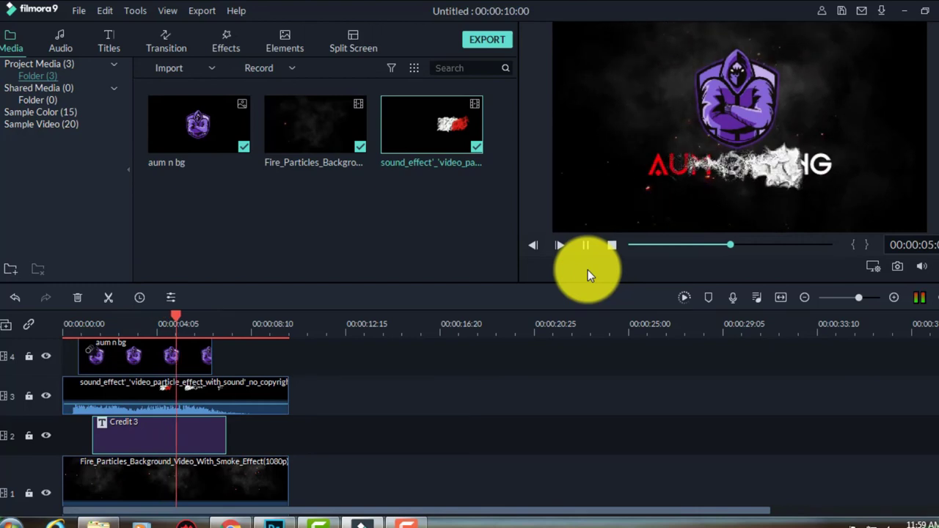
left_click(586, 249)
Line up the Credit 3 title and sound effect clip with the logo's start, then replay.
left_click(111, 435)
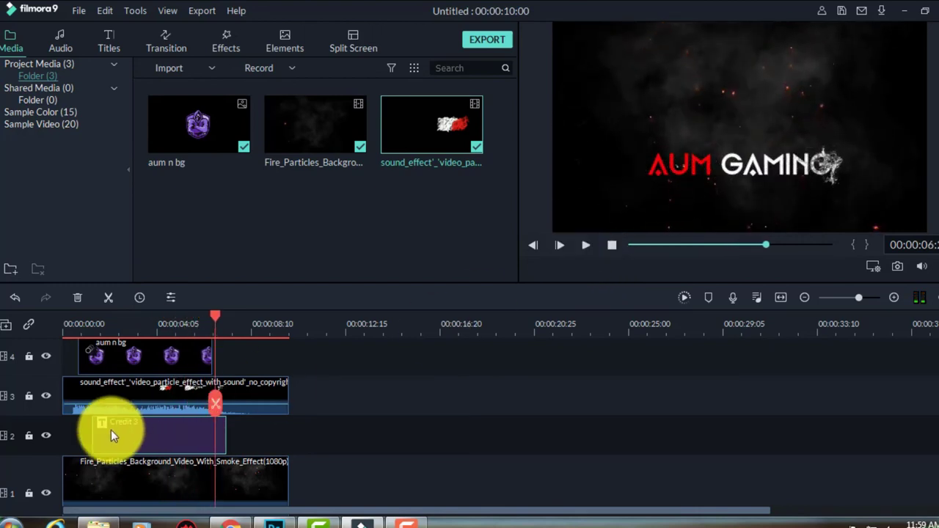
mouse_move(114, 431)
left_mouse_down()
mouse_move(103, 427)
mouse_move(123, 404)
left_mouse_up()
left_click(116, 396)
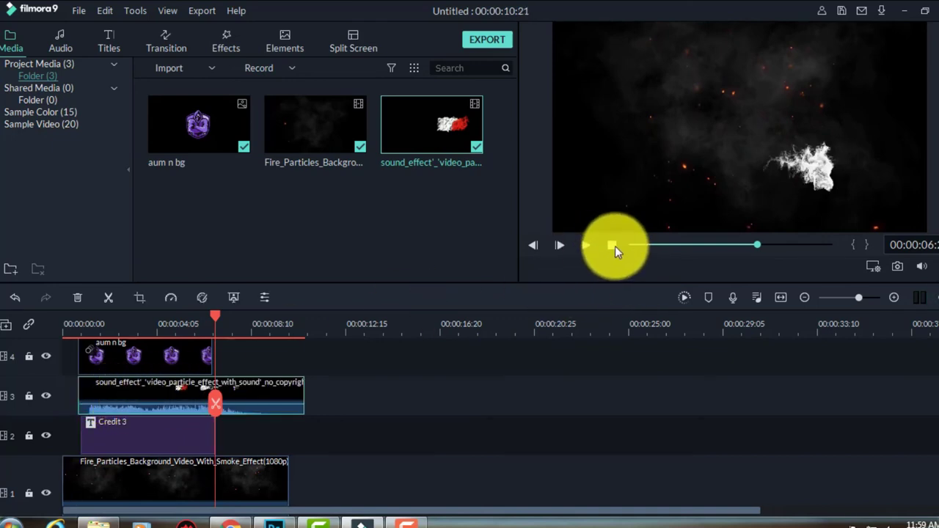
left_click(615, 246)
left_click(583, 245)
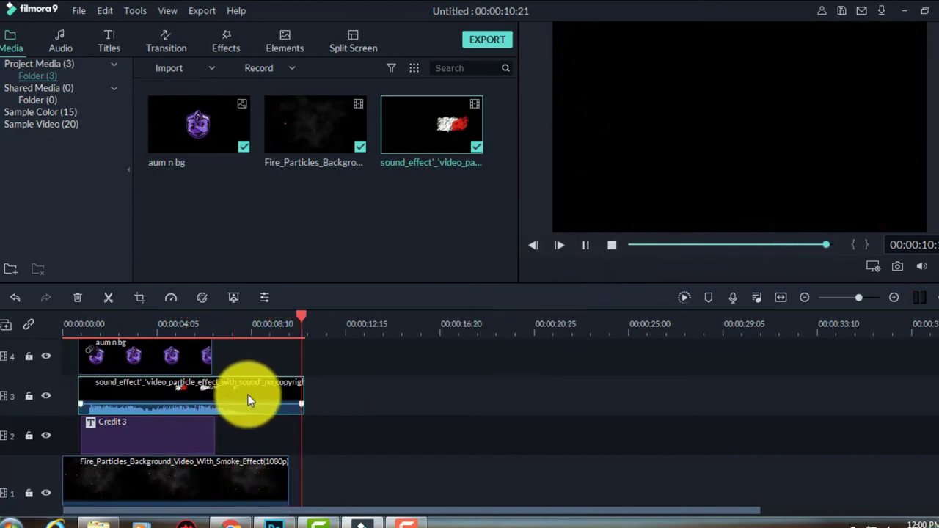
Open the Credit 3 title in Advanced Text Edit and preview its current animation.
double_click(251, 398)
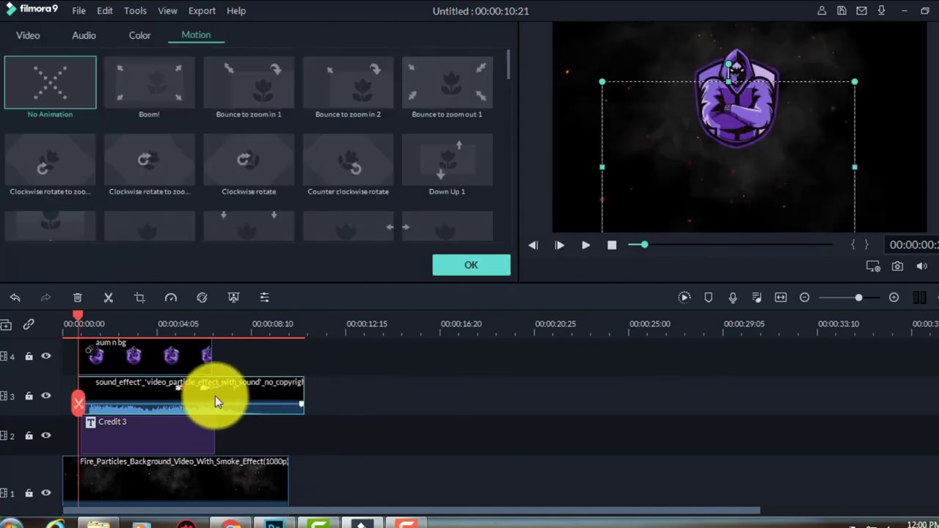
double_click(176, 436)
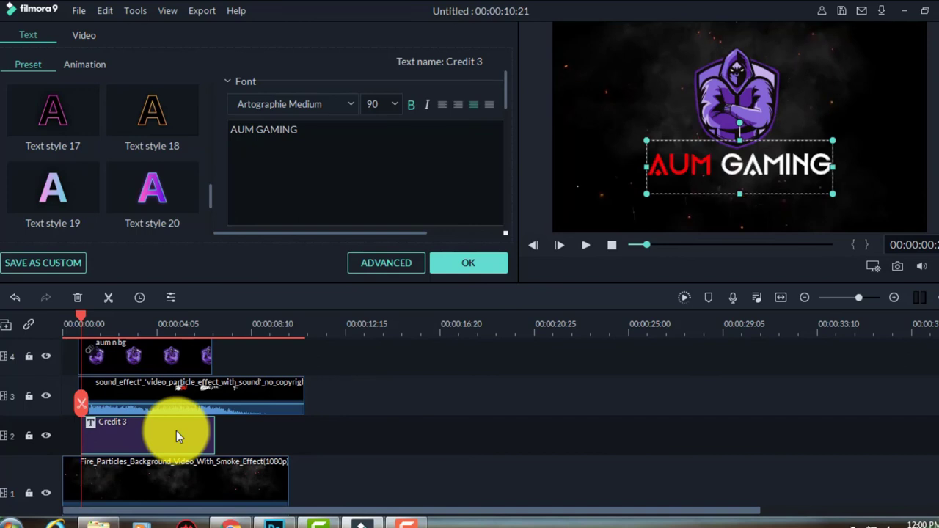
left_click(410, 262)
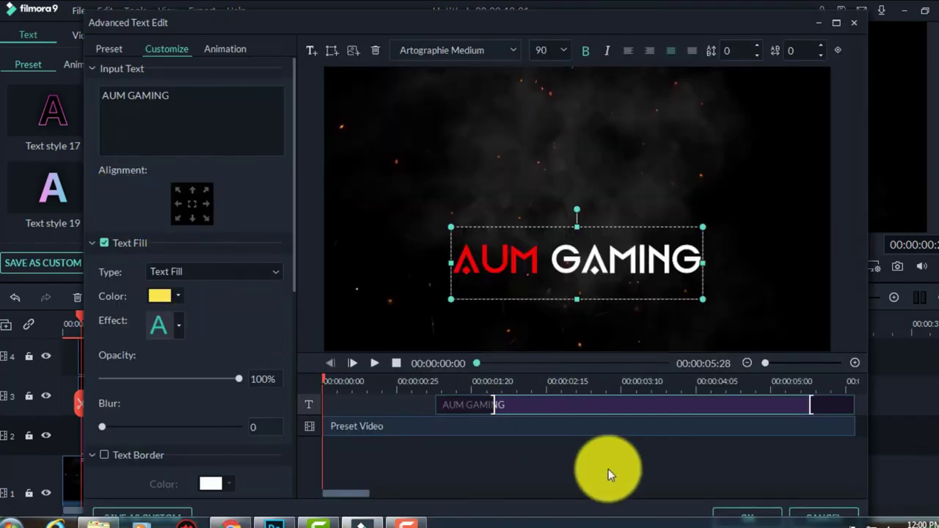
left_click(379, 362)
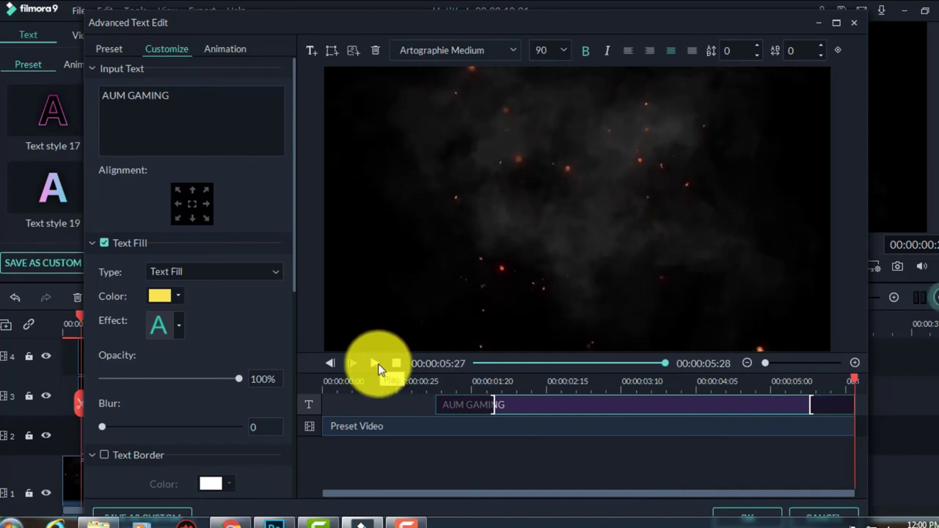
Apply the Erase animation from the Animation presets and confirm with OK.
left_click(228, 50)
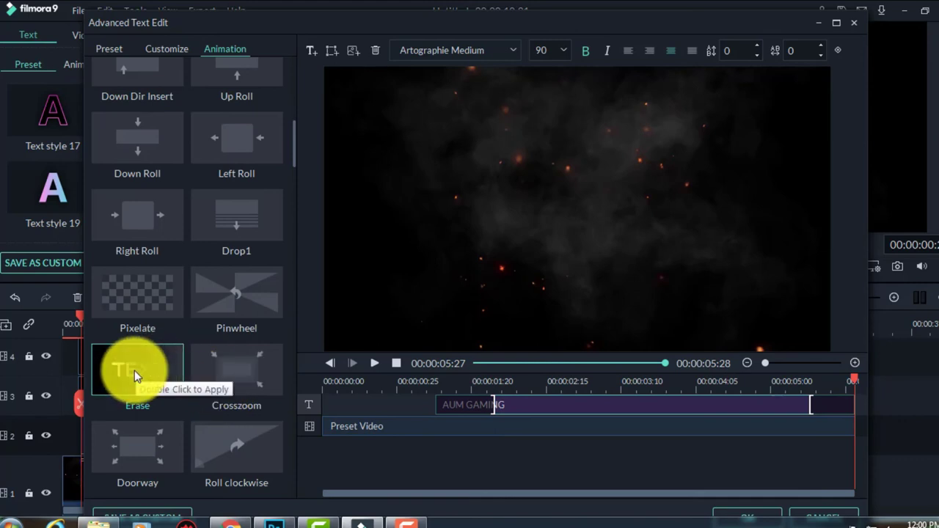
scroll(135, 371, "up", 3)
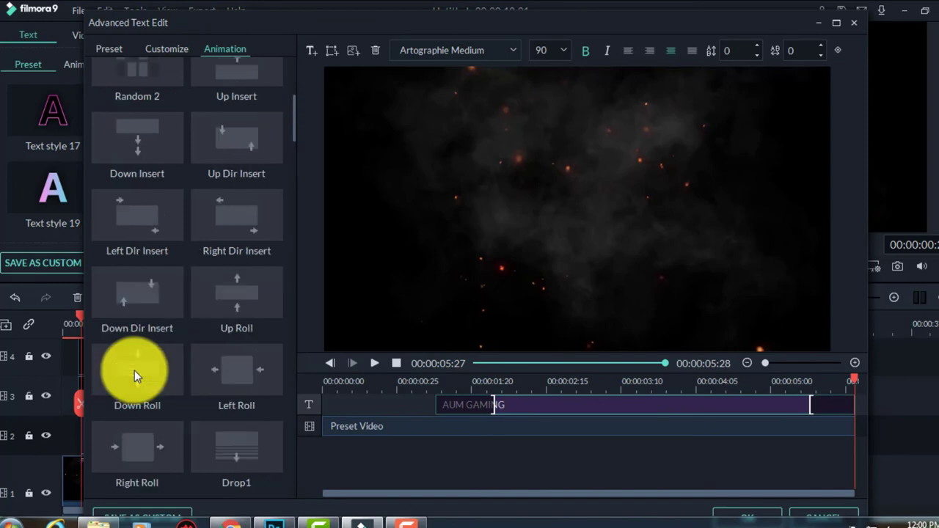
scroll(135, 371, "up", 4)
scroll(135, 369, "down", 8)
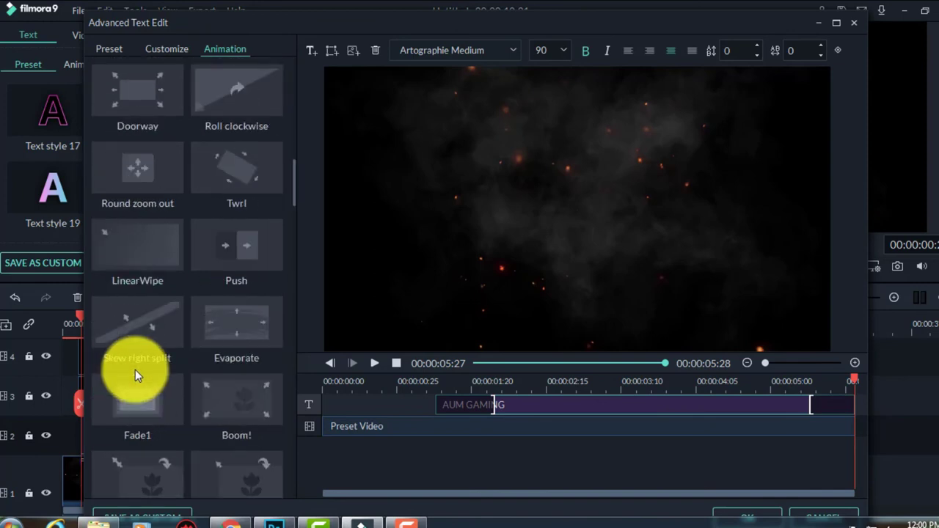
scroll(135, 368, "up", 3)
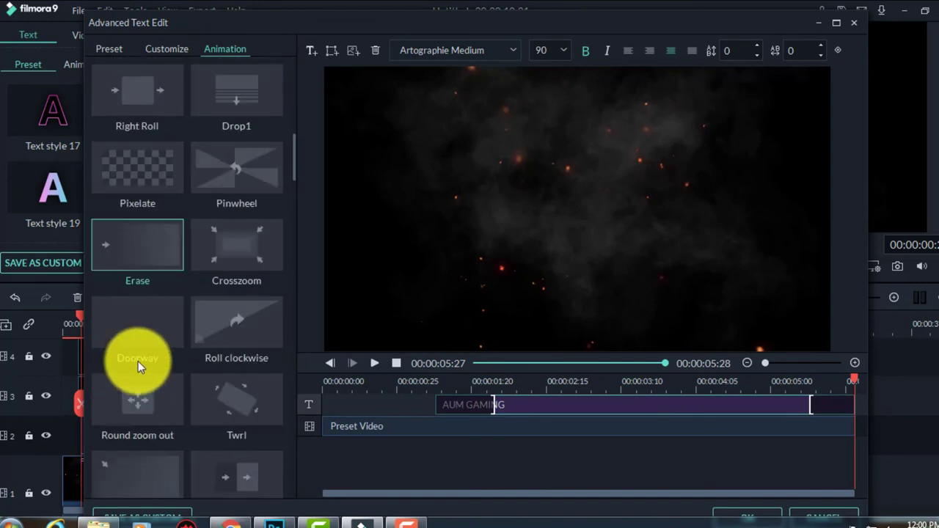
left_click(135, 256)
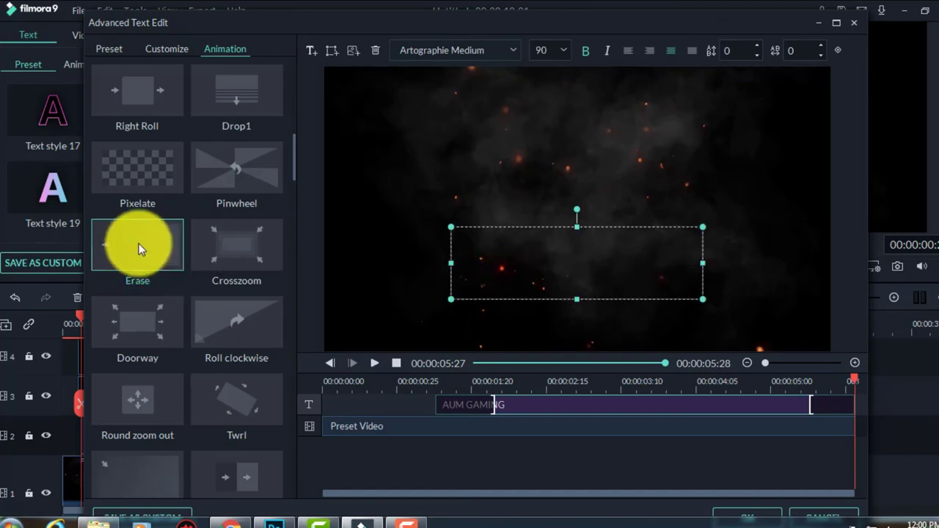
double_click(139, 244)
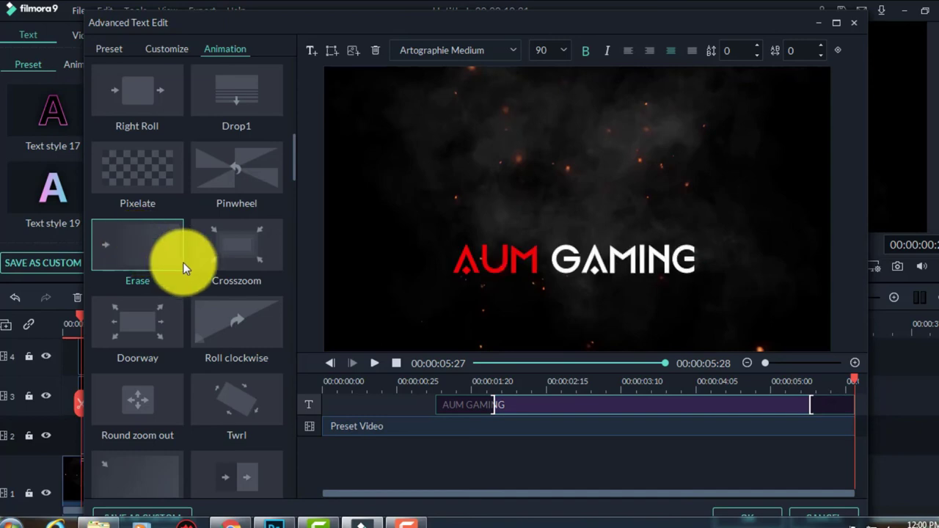
left_click(757, 512)
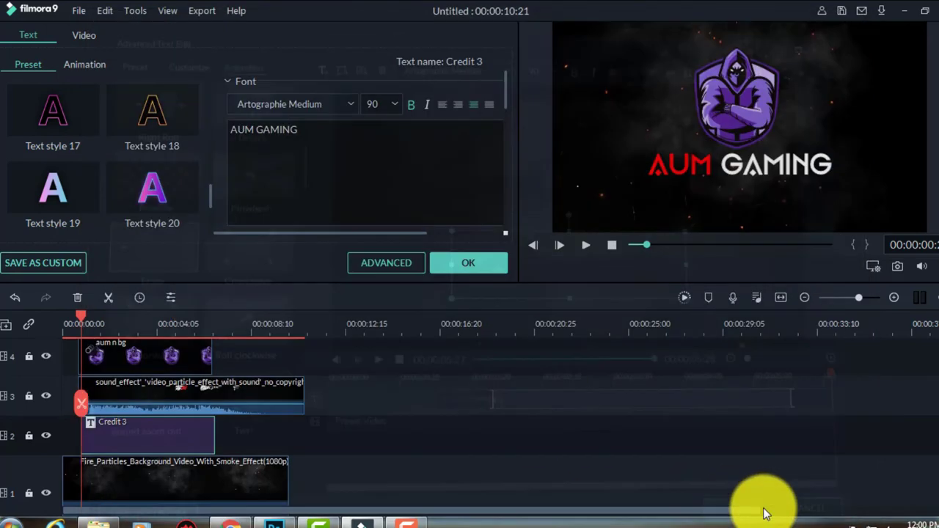
Close the title settings and play the preview to check the Erase animation.
left_click(468, 263)
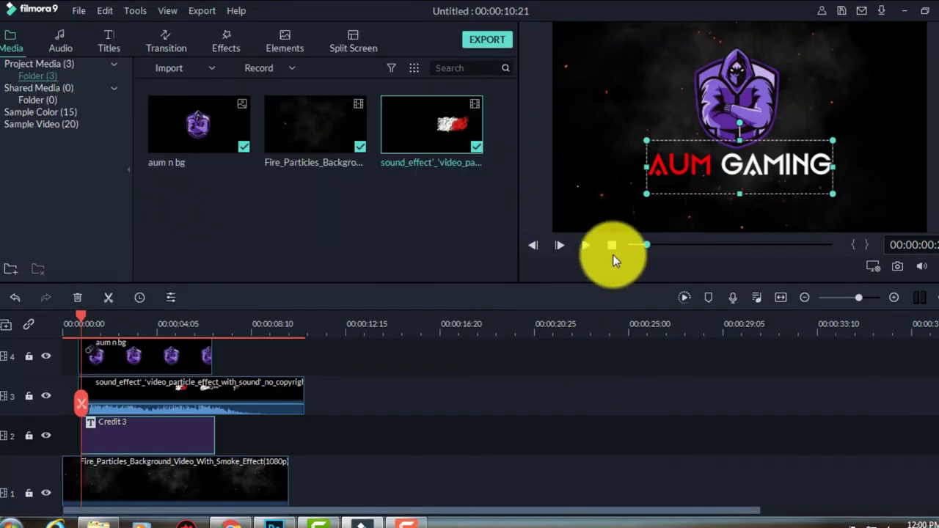
left_click(587, 247)
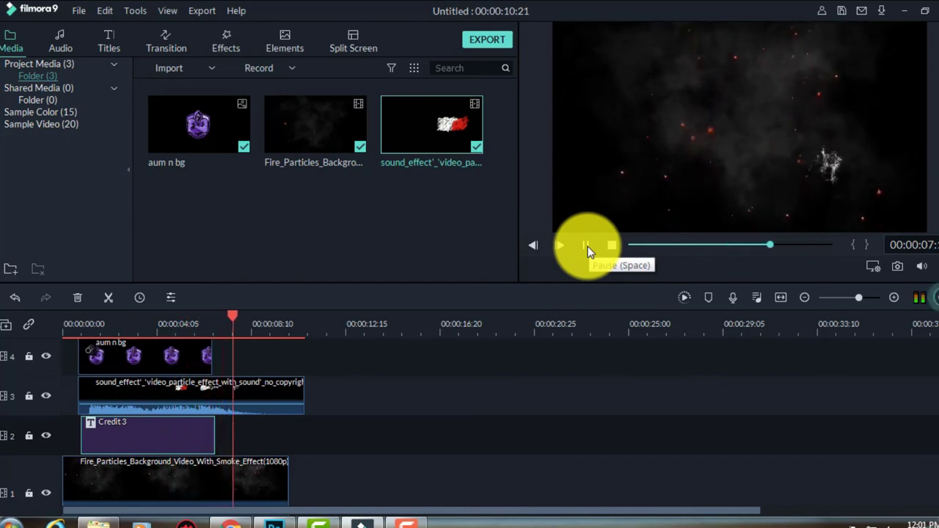
left_click(587, 248)
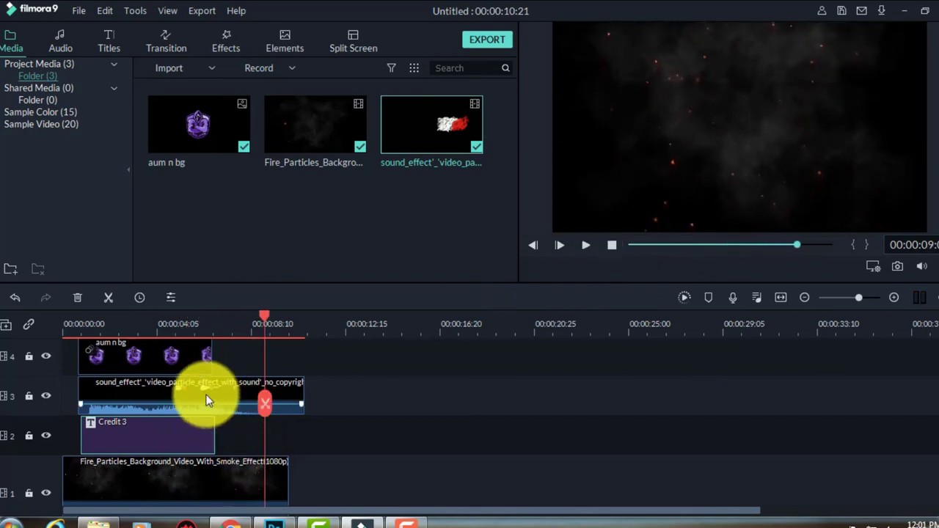
Raise the sound_effect clip's volume to 12 dB.
left_click(137, 403)
left_click(137, 398)
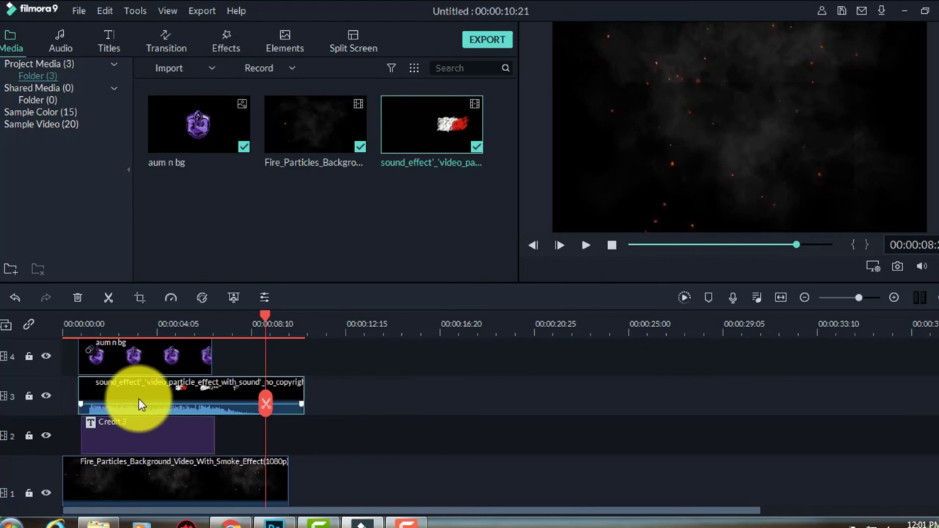
mouse_move(146, 403)
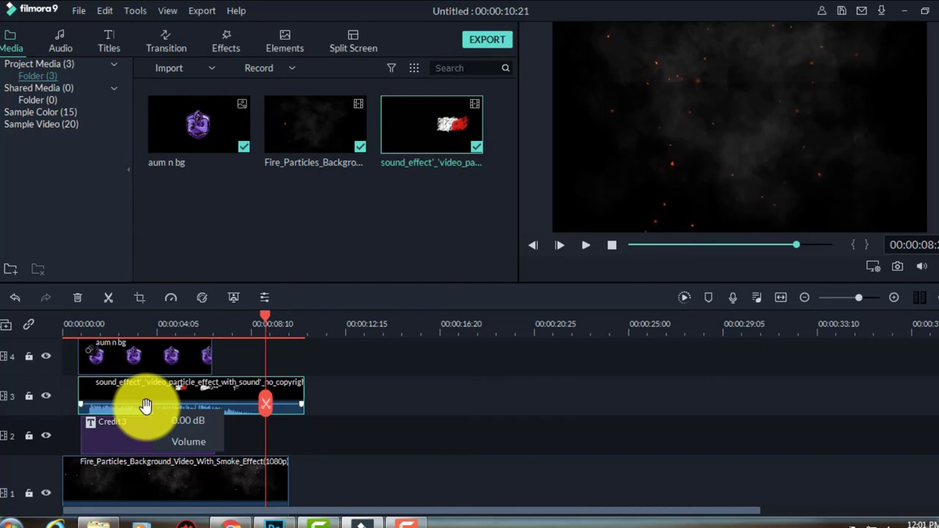
left_click_drag(146, 405, 147, 402)
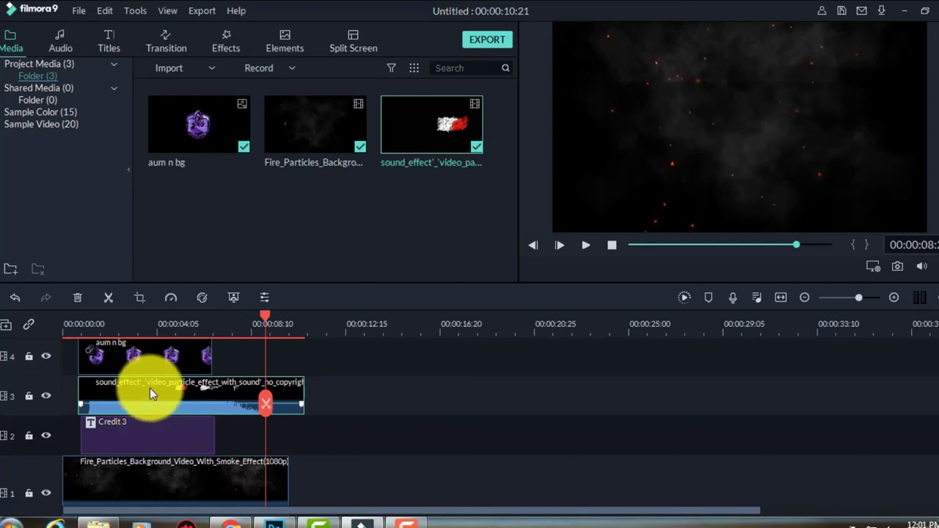
Shift the sound_effect clip on track 3 to start slightly before the logo.
left_click(156, 385)
left_click_drag(155, 385, 142, 384)
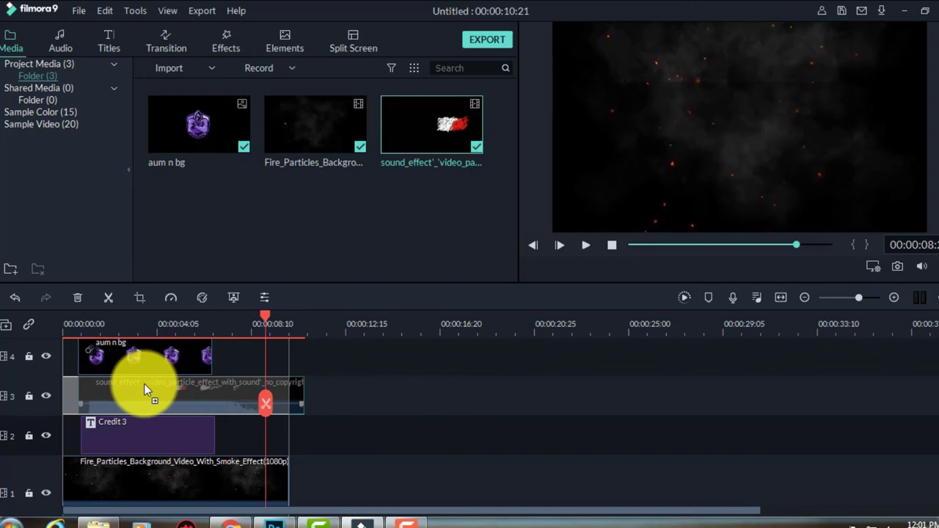
left_click_drag(142, 383, 150, 381)
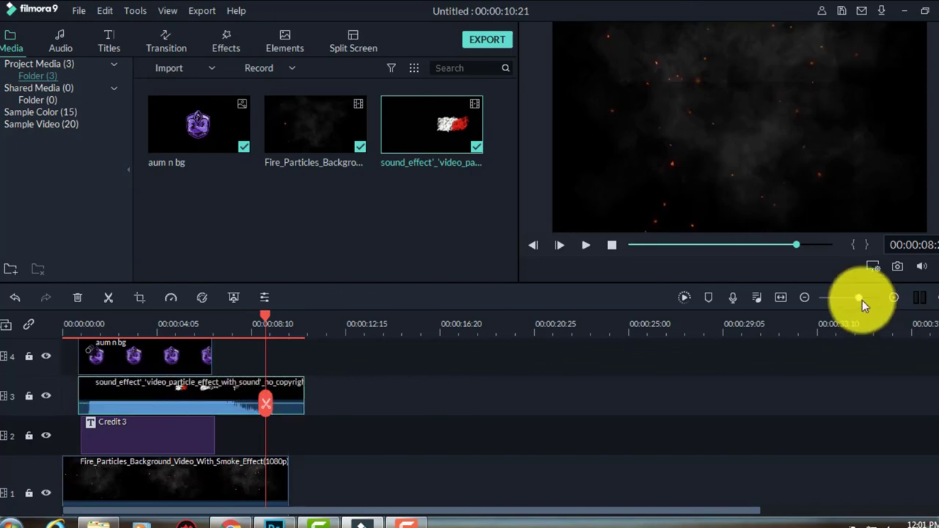
left_click_drag(862, 300, 873, 300)
left_click_drag(770, 516, 198, 513)
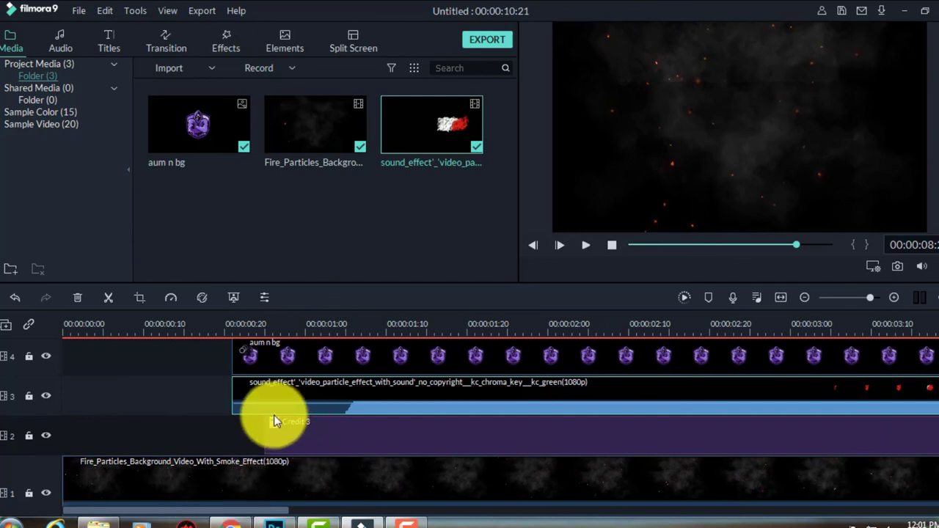
left_click_drag(271, 394, 249, 391)
Replay the intro with the timeline zoomed out to show the whole project.
left_click(610, 246)
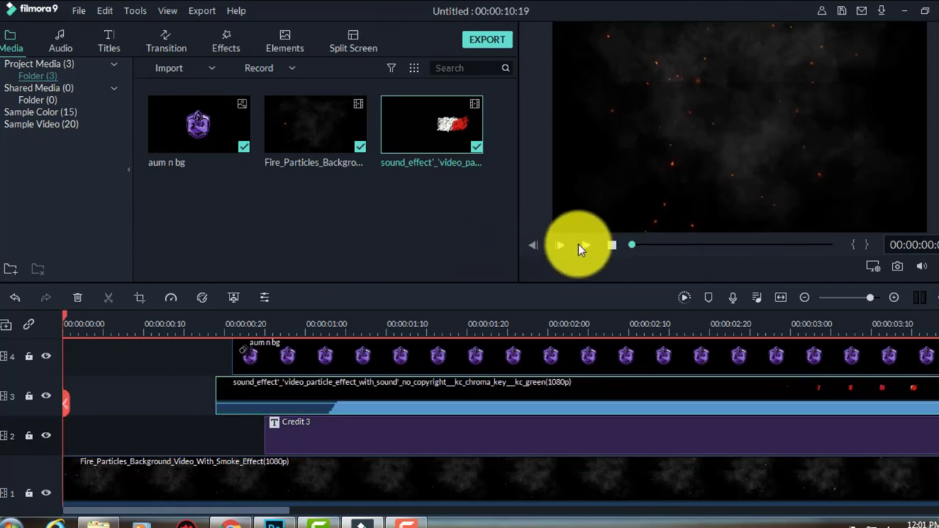
left_click(578, 245)
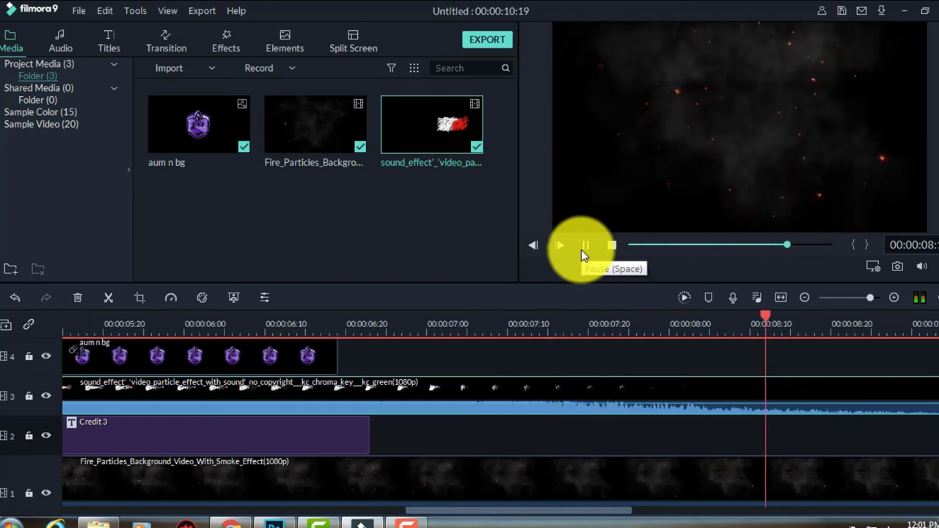
left_click(854, 297)
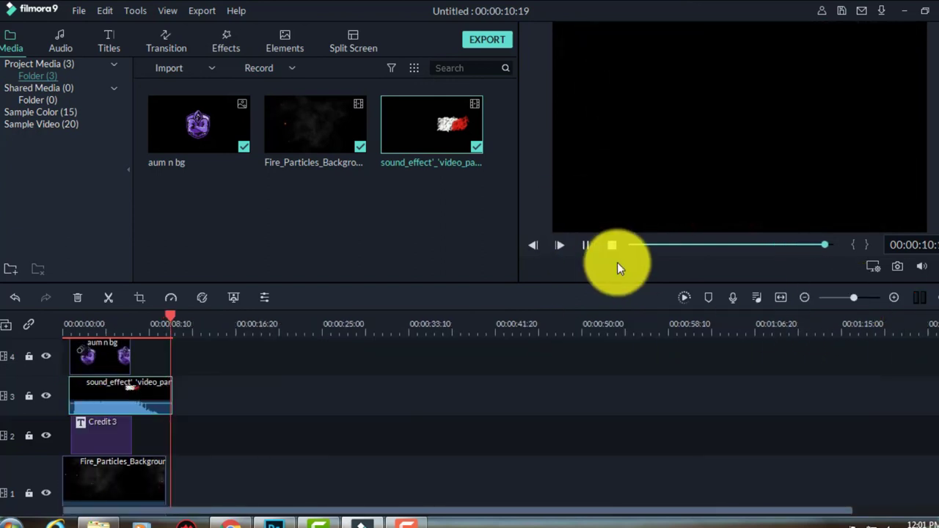
left_click(614, 247)
left_click(582, 251)
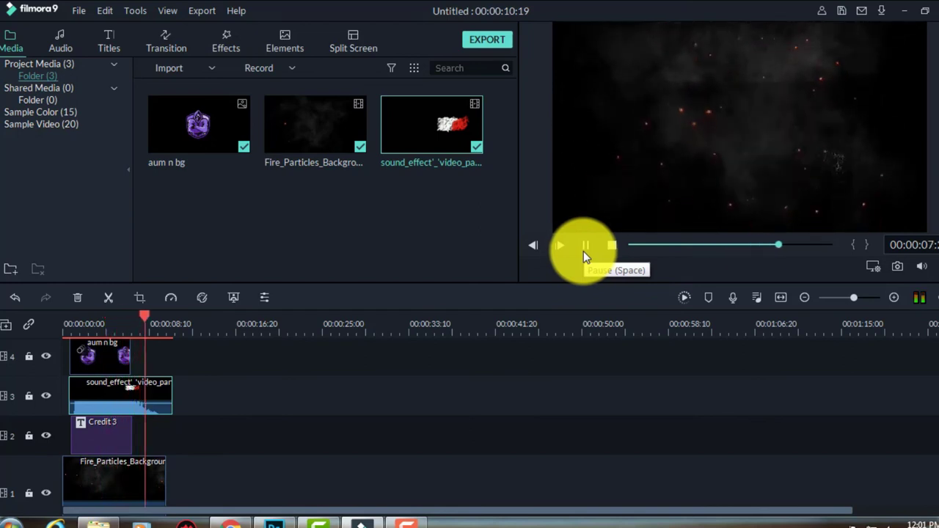
left_click(586, 247)
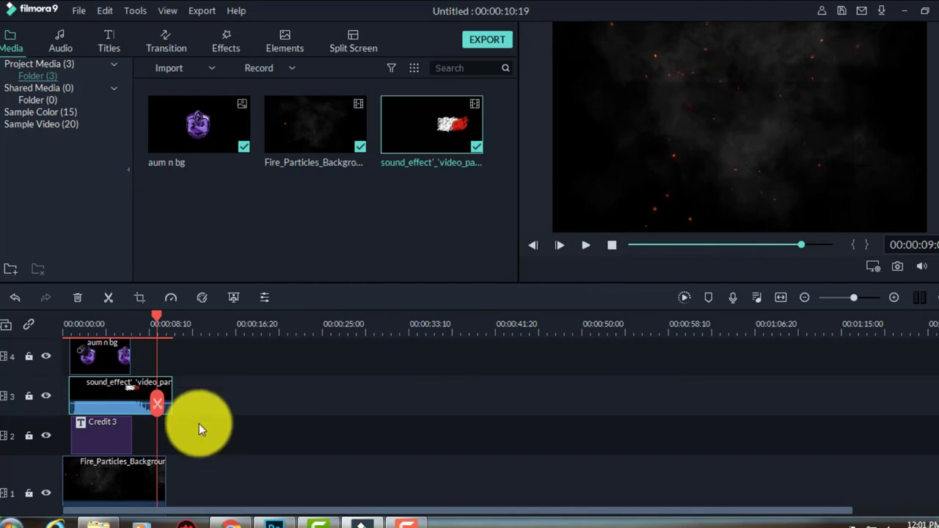
Trim the Credit 3 title clip to end earlier and replay the intro.
left_click(100, 435)
left_click_drag(131, 436, 124, 437)
left_click(607, 247)
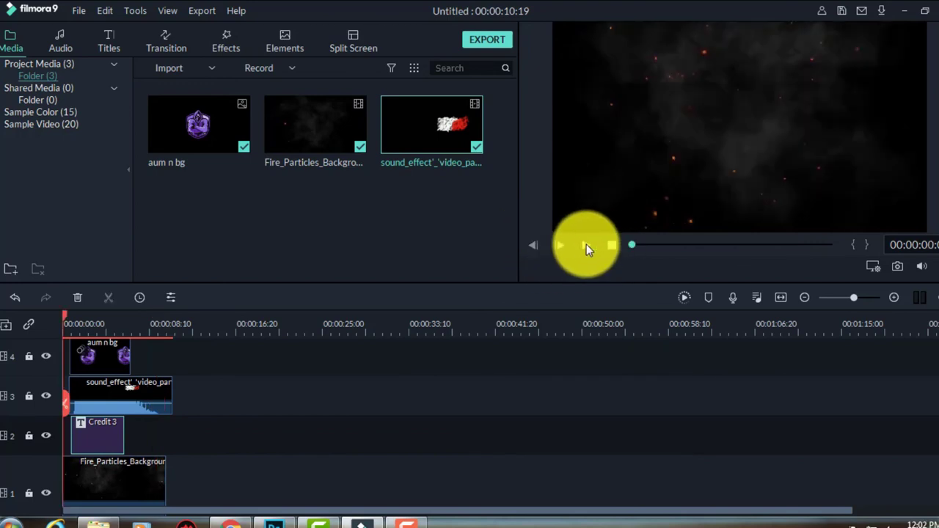
left_click(587, 248)
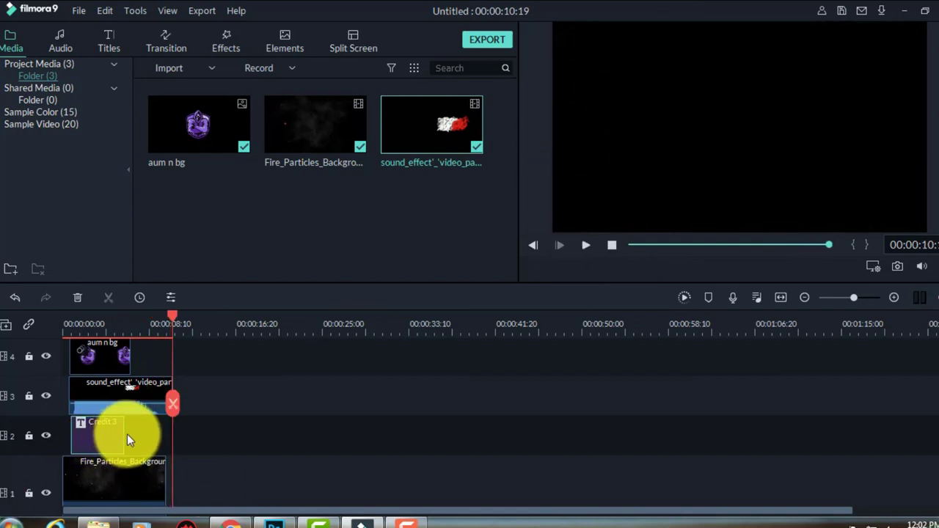
Trim Credit 3 a bit further to end at 00:00:05:23 and replay.
left_click_drag(122, 433, 119, 436)
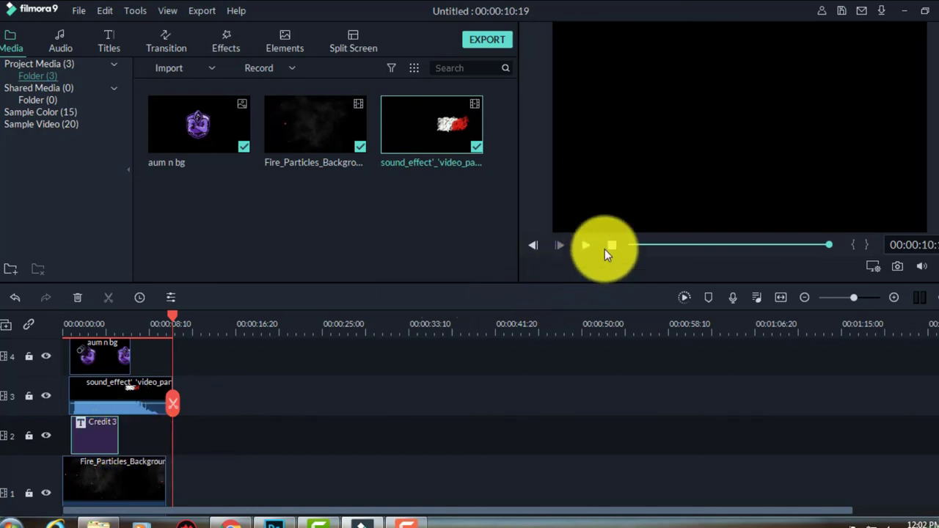
left_click(609, 247)
left_click(594, 247)
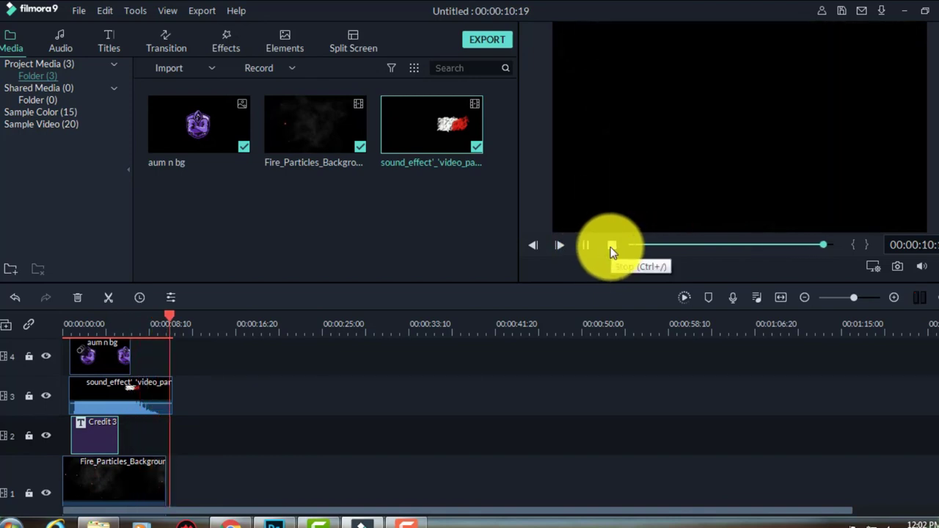
Export the intro as a 1920x1080 MP4 named 'AUMGAMING INTRO'.
left_click(606, 249)
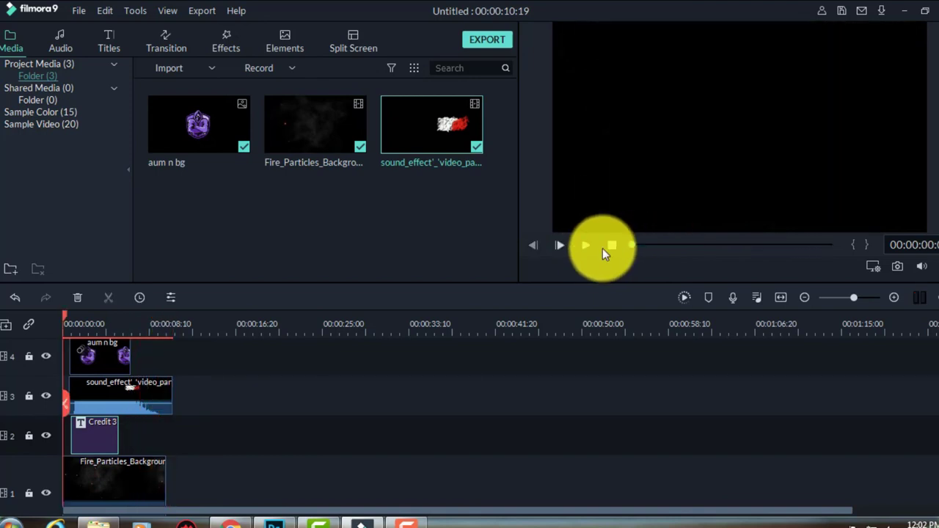
left_click(490, 41)
triple_click(503, 146)
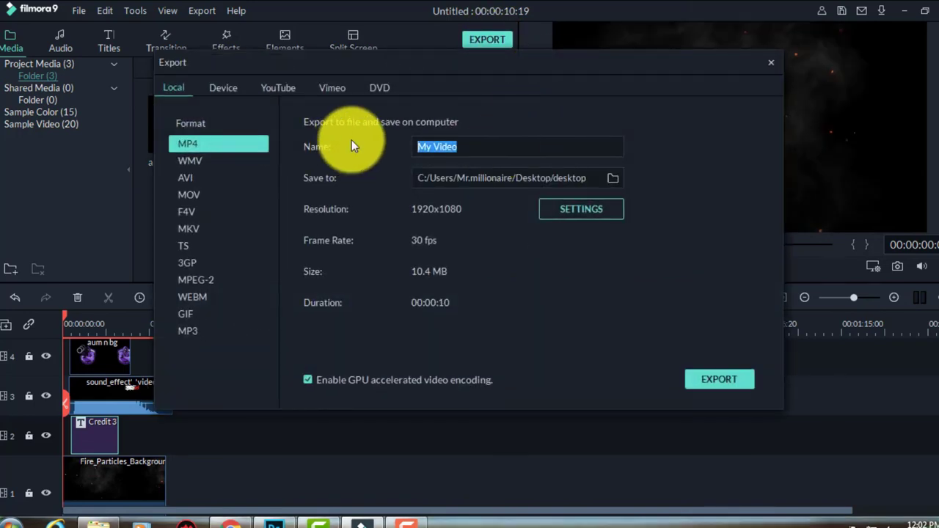
type("AUMGA")
type("MING INTRO")
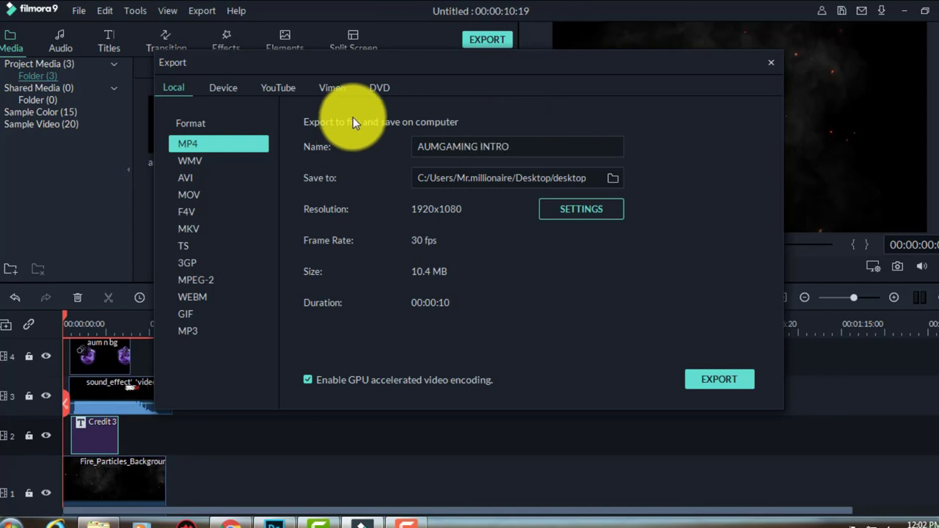
left_click(751, 381)
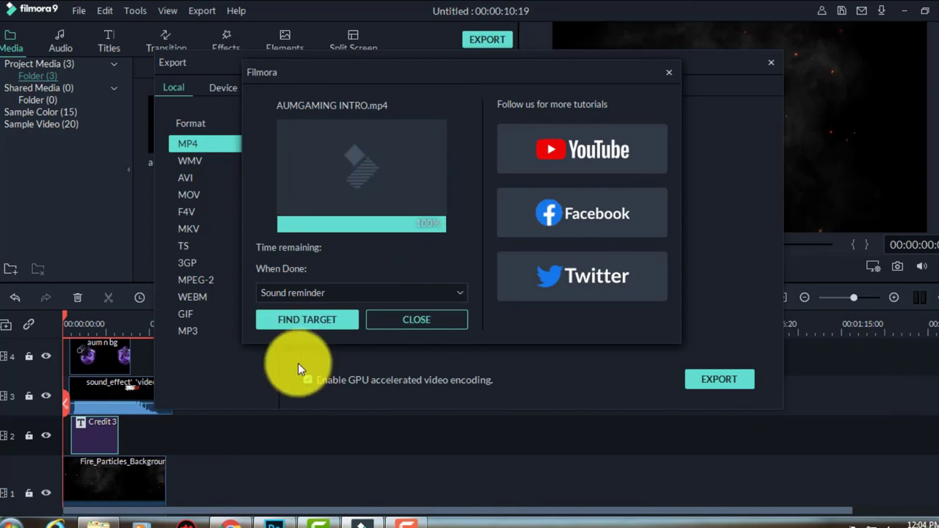
Dismiss the export-complete message and play AUMGAMING INTRO.mp4 repeatedly in Windows Media Player.
left_click(443, 321)
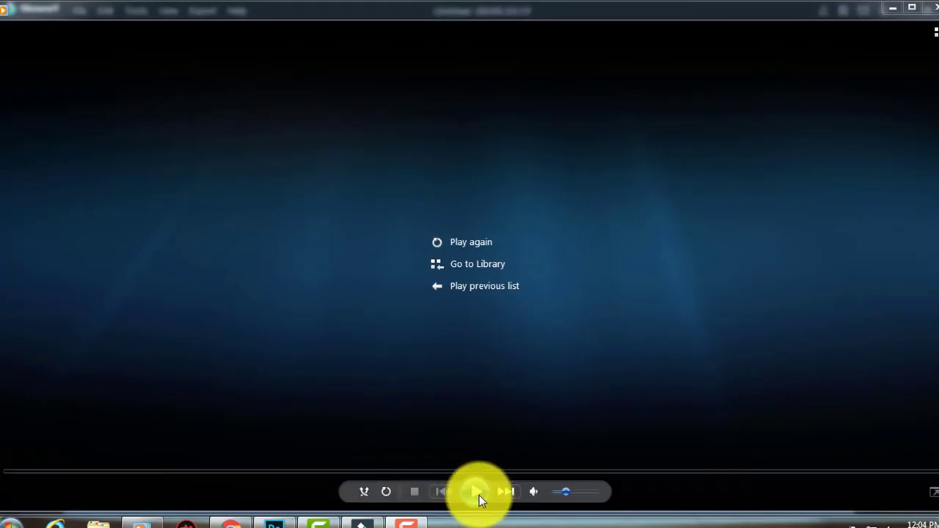
left_click(476, 493)
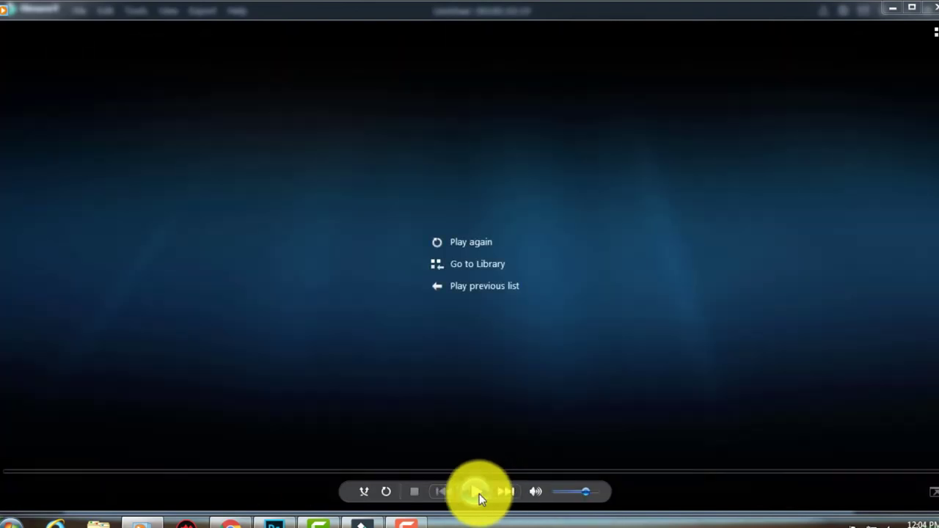
left_click(479, 494)
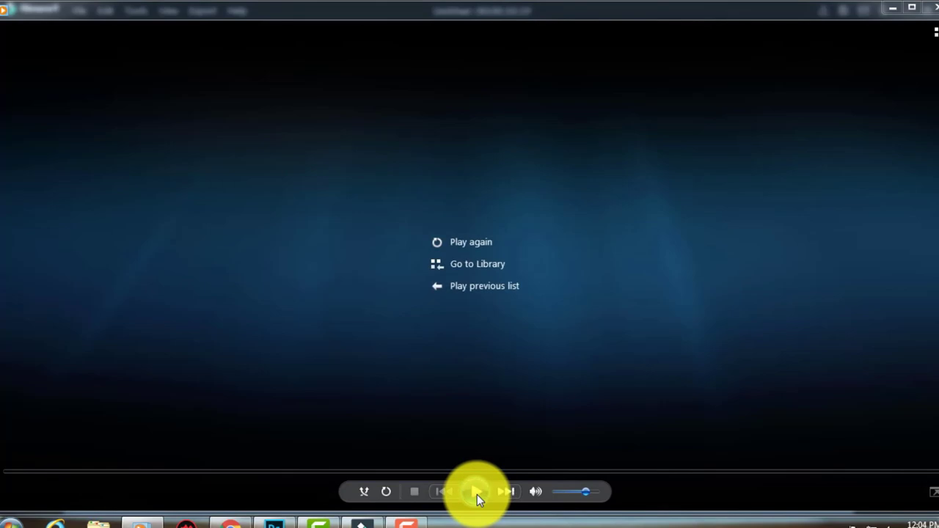
left_click(476, 492)
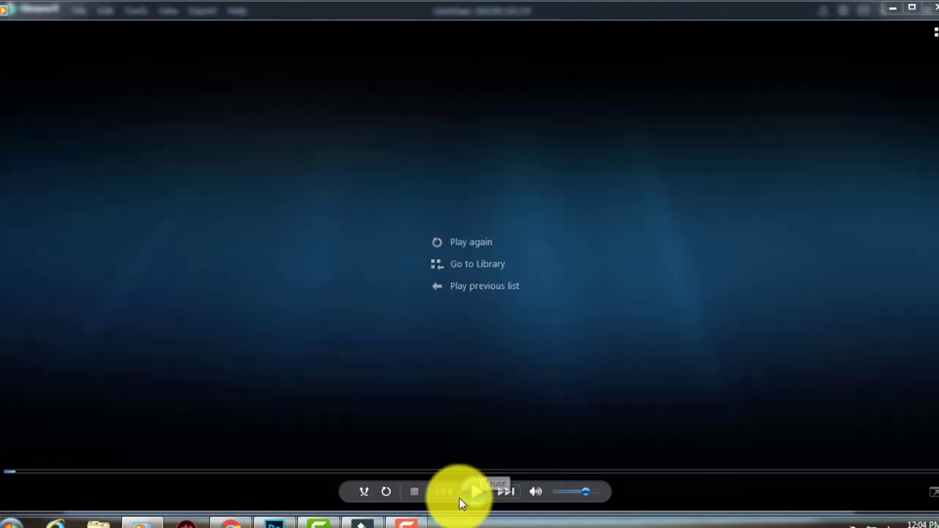
left_click(477, 494)
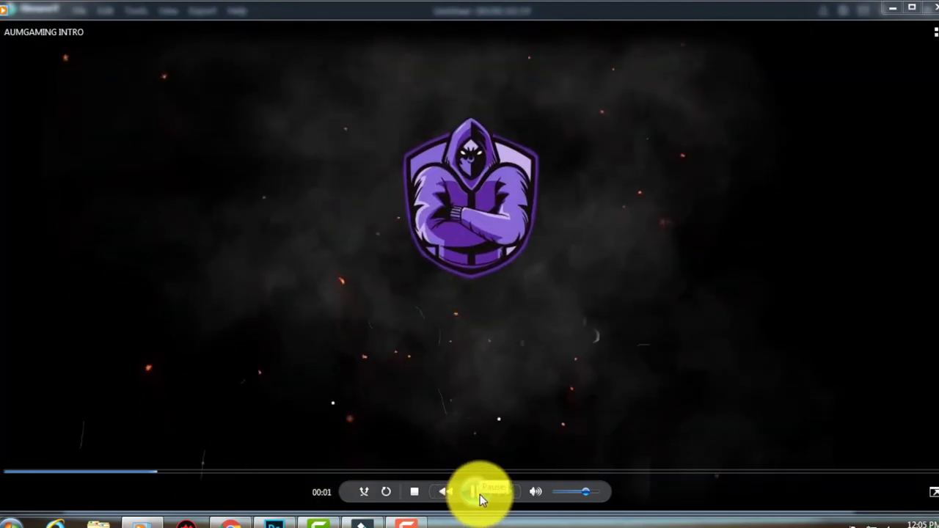